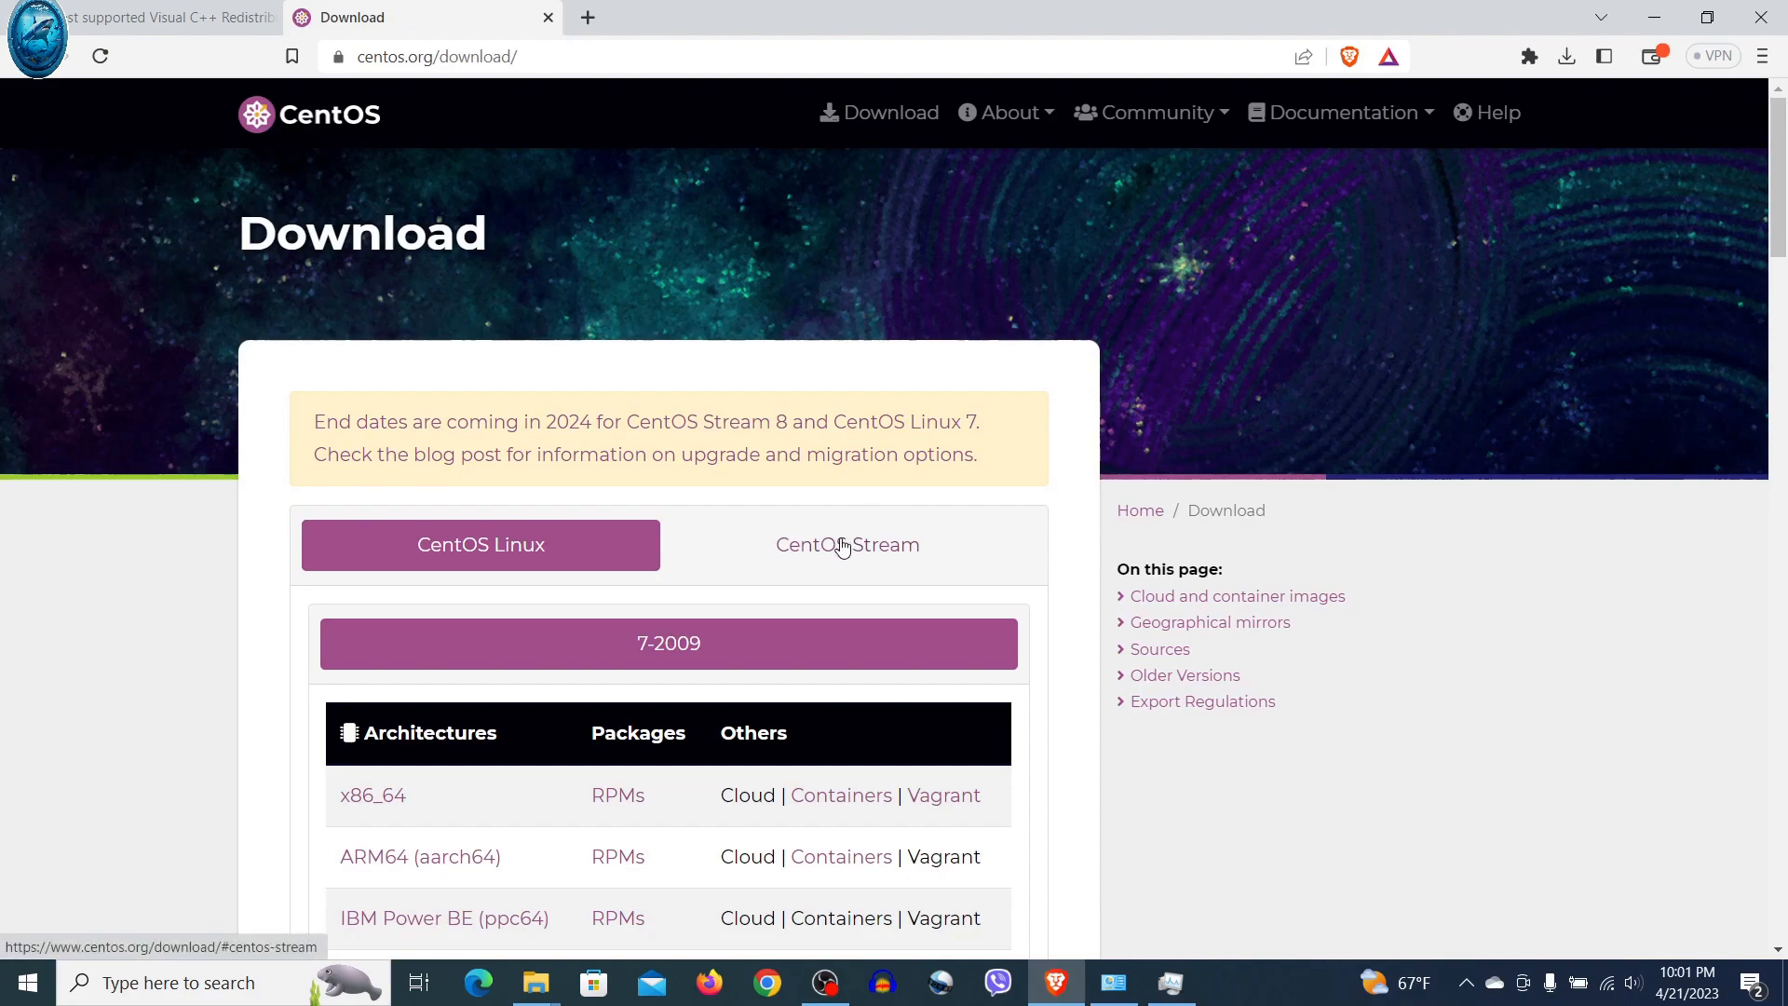
# Download the CentOS Stream 9 x86_64 DVD ISO (8.85 GB) into the Downloads folder
pyautogui.click(842, 547)
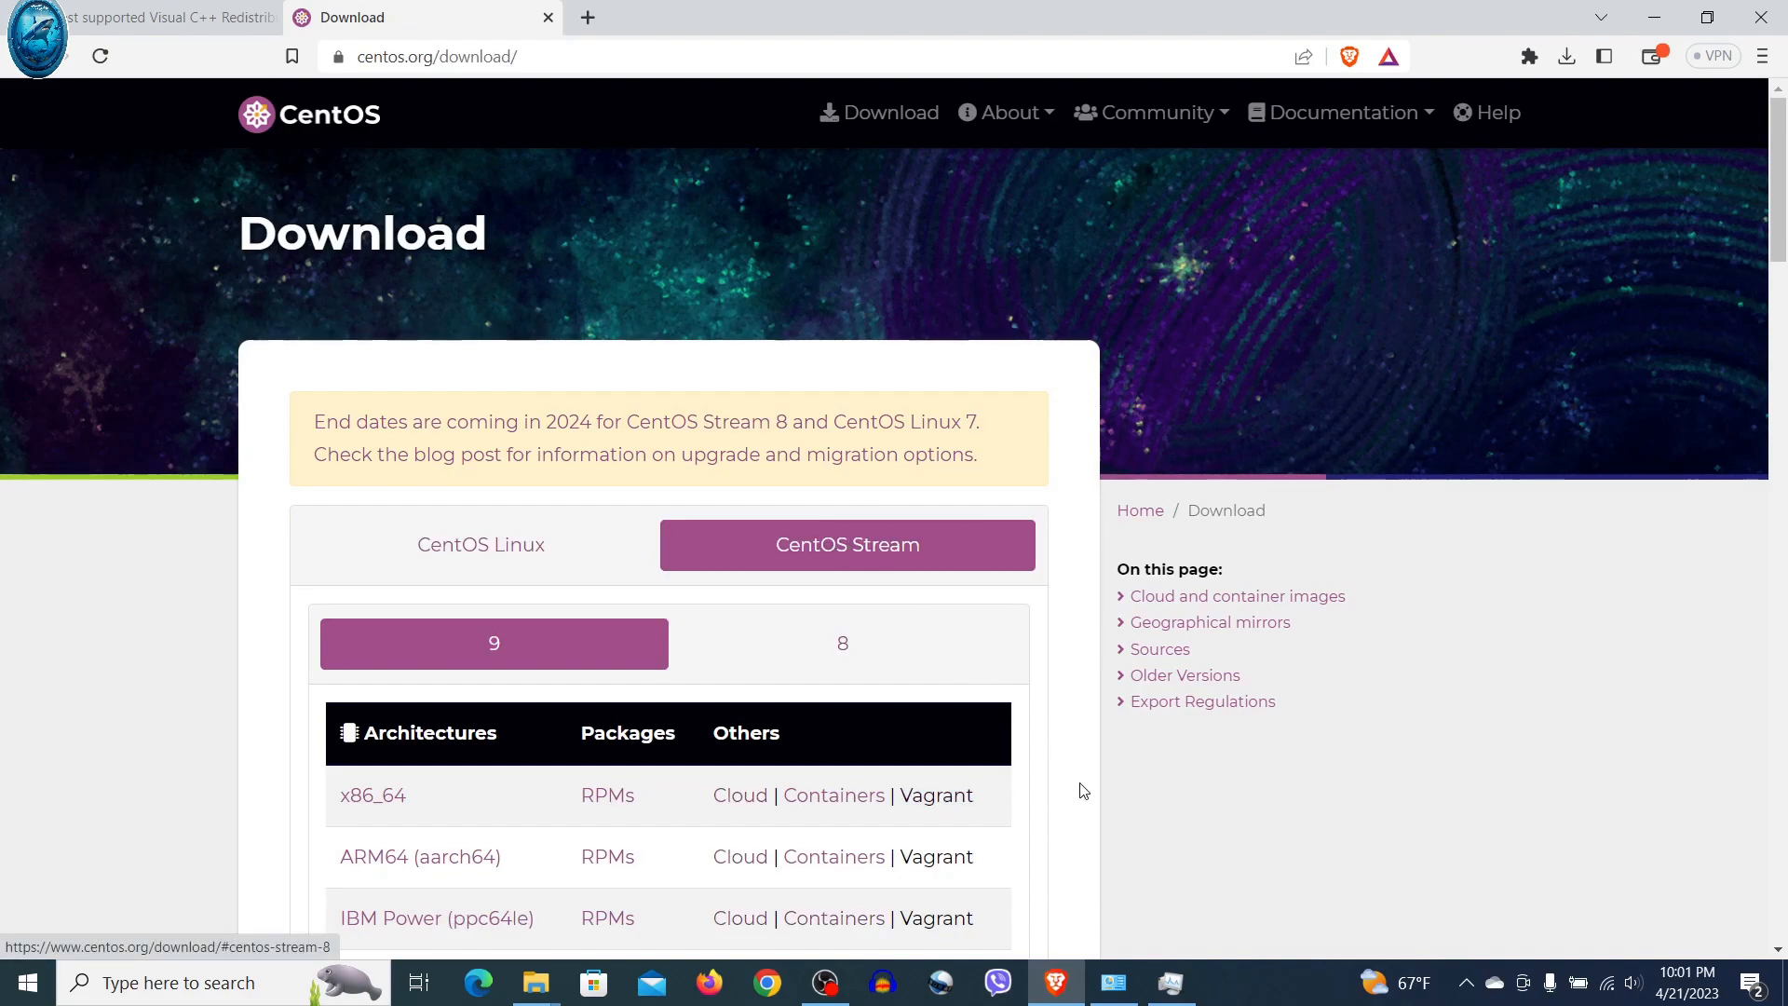
pyautogui.scroll(-2, 1144, 828)
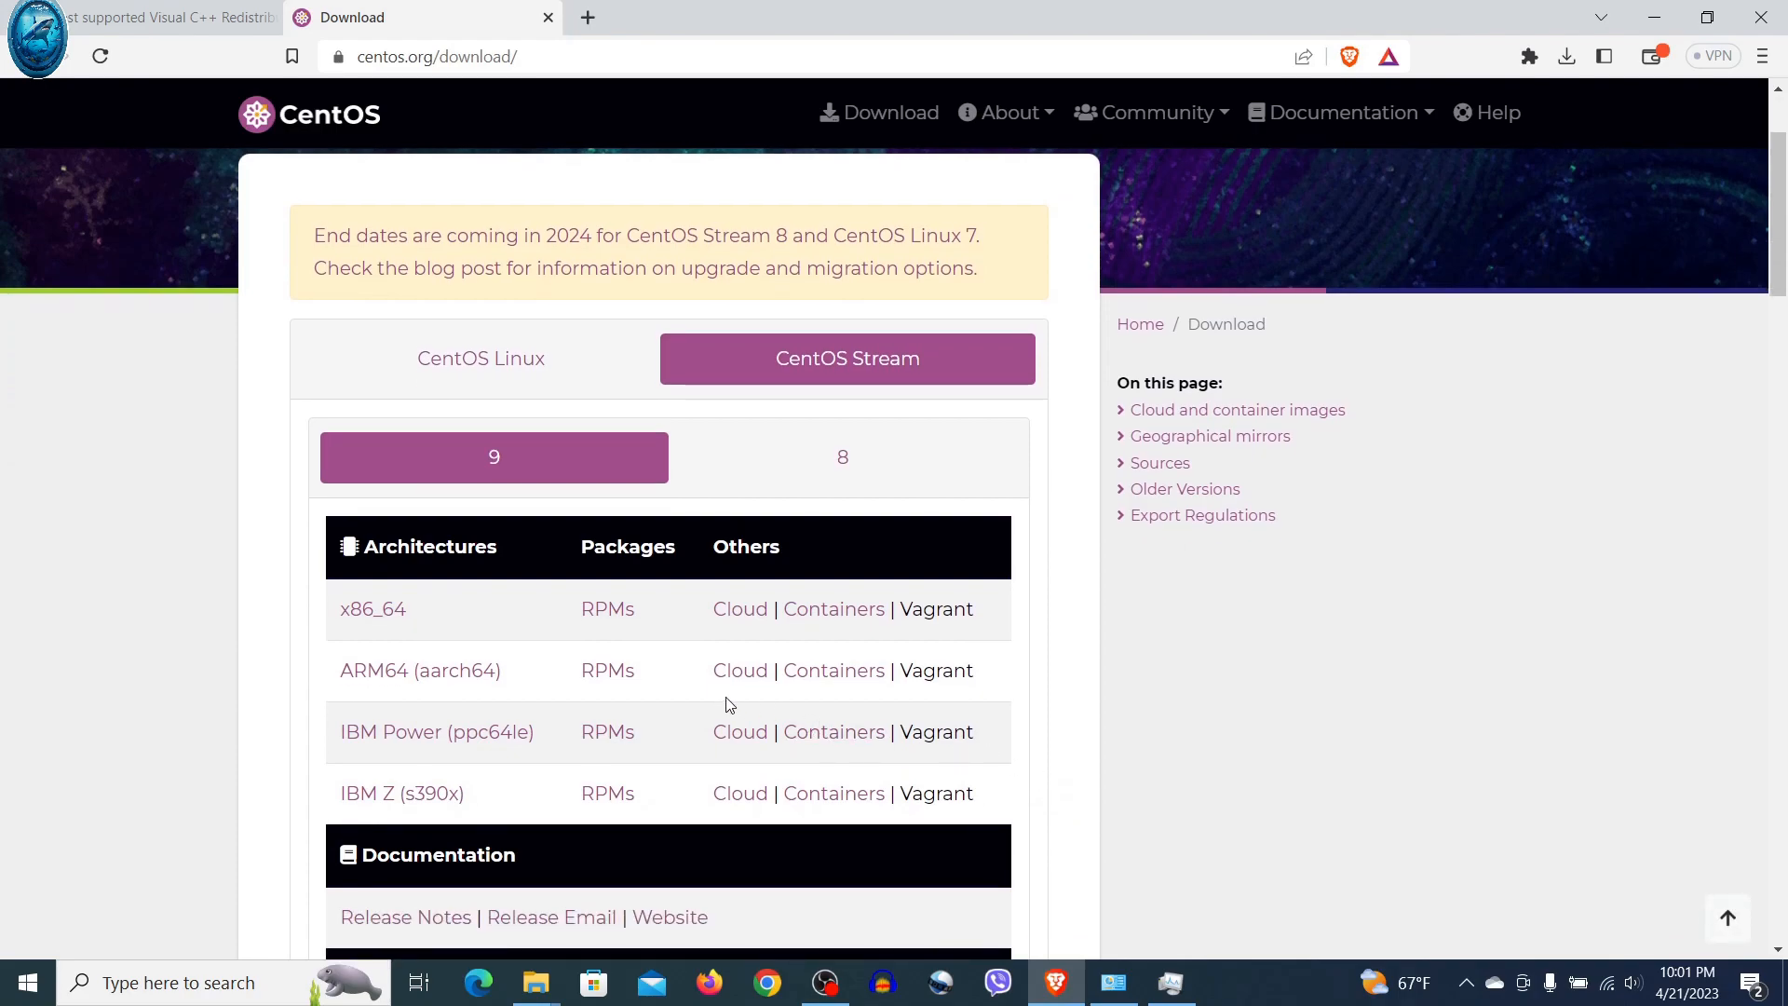
pyautogui.click(376, 610)
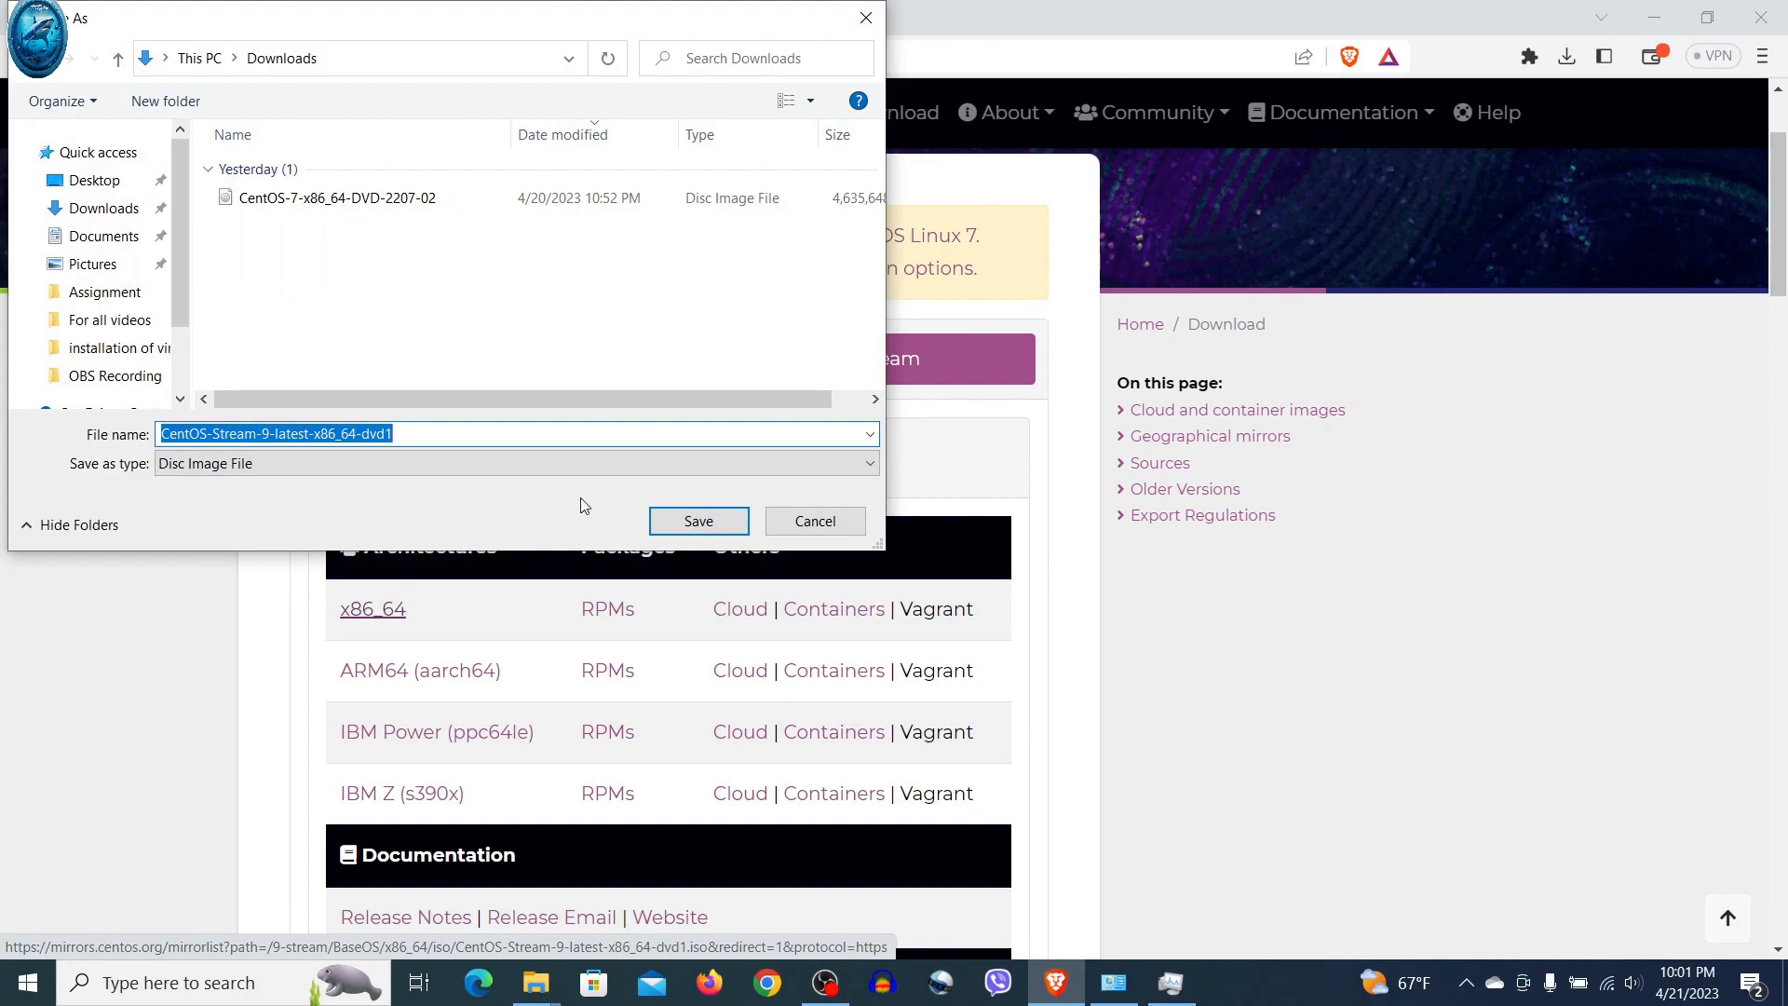
pyautogui.click(689, 521)
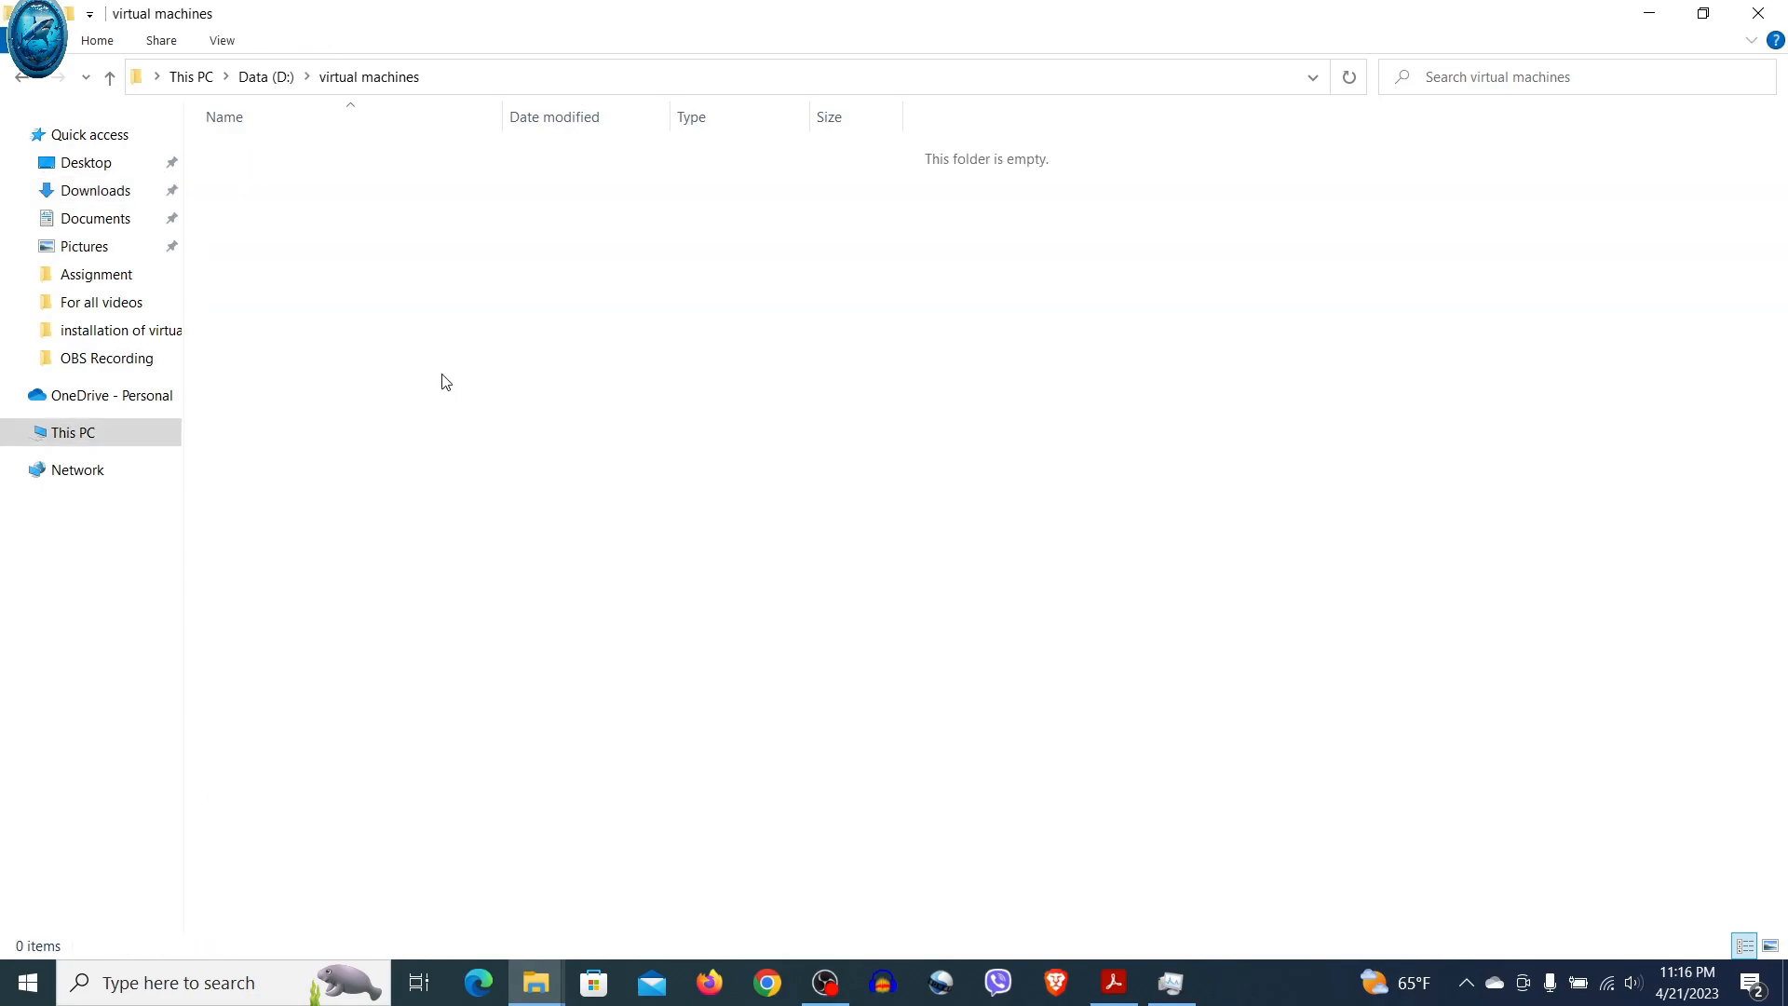
# Paste the CentOS Stream 9 ISO into D:\virtual machines, then launch Oracle VM VirtualBox
pyautogui.rightClick(442, 373)
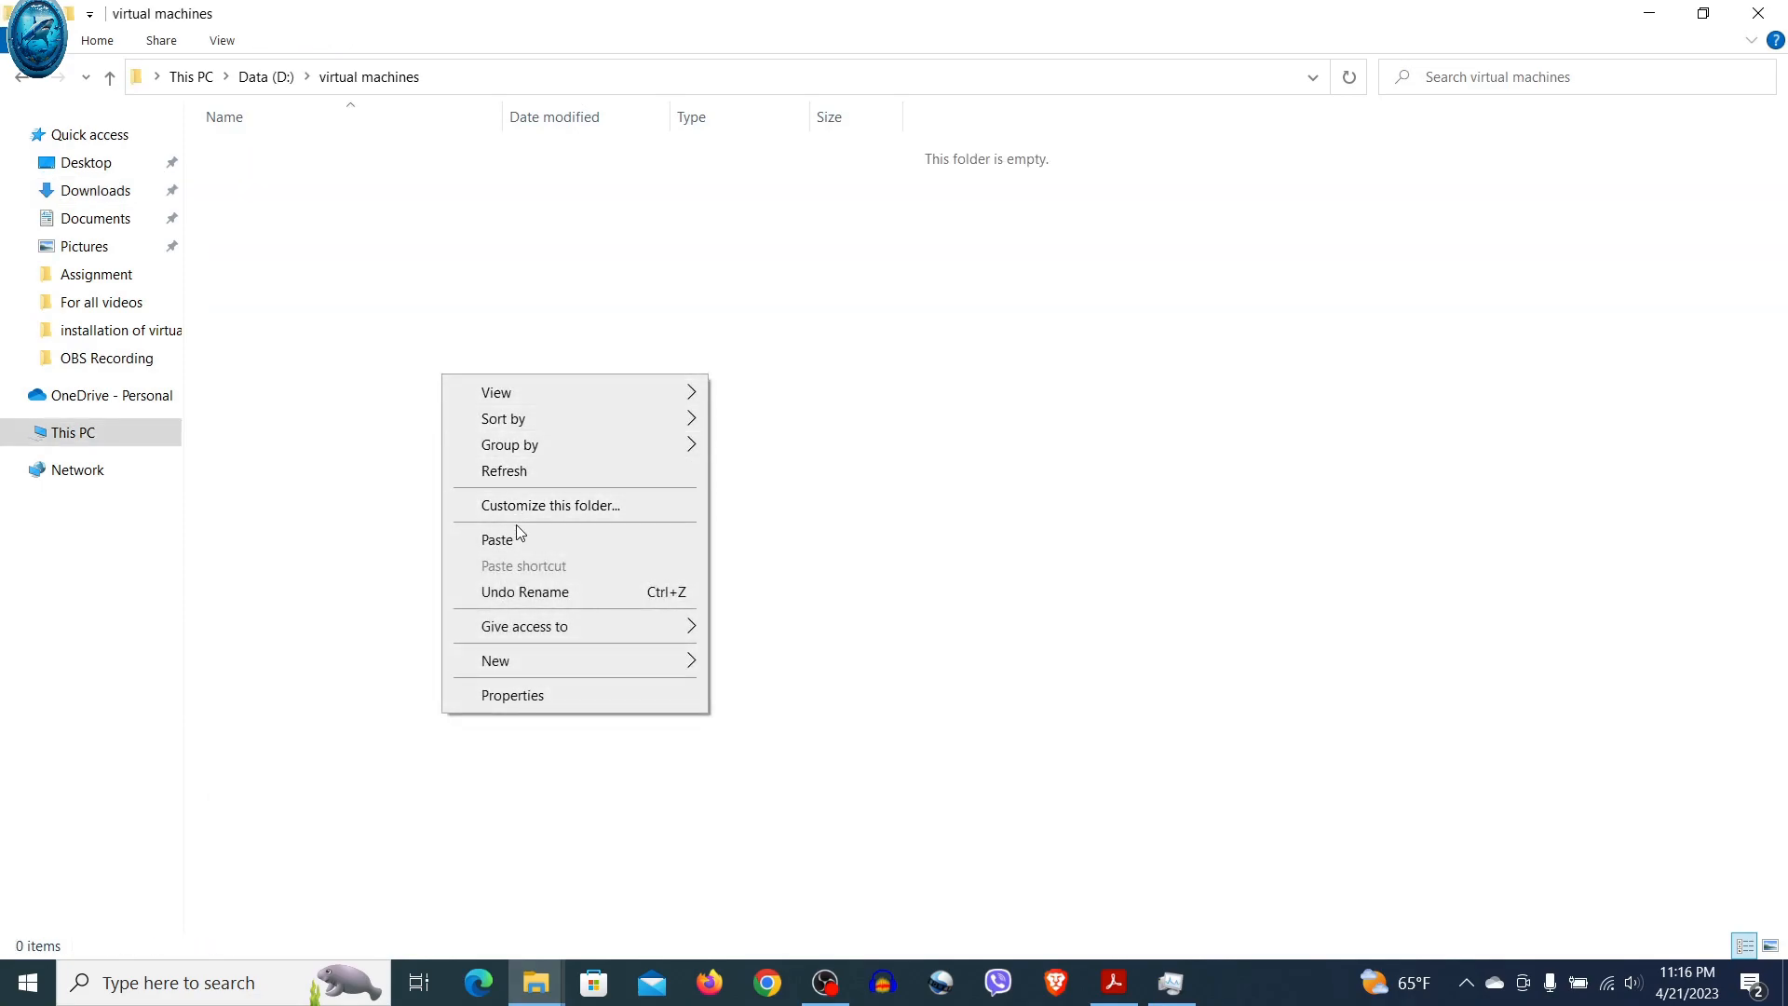
pyautogui.click(497, 540)
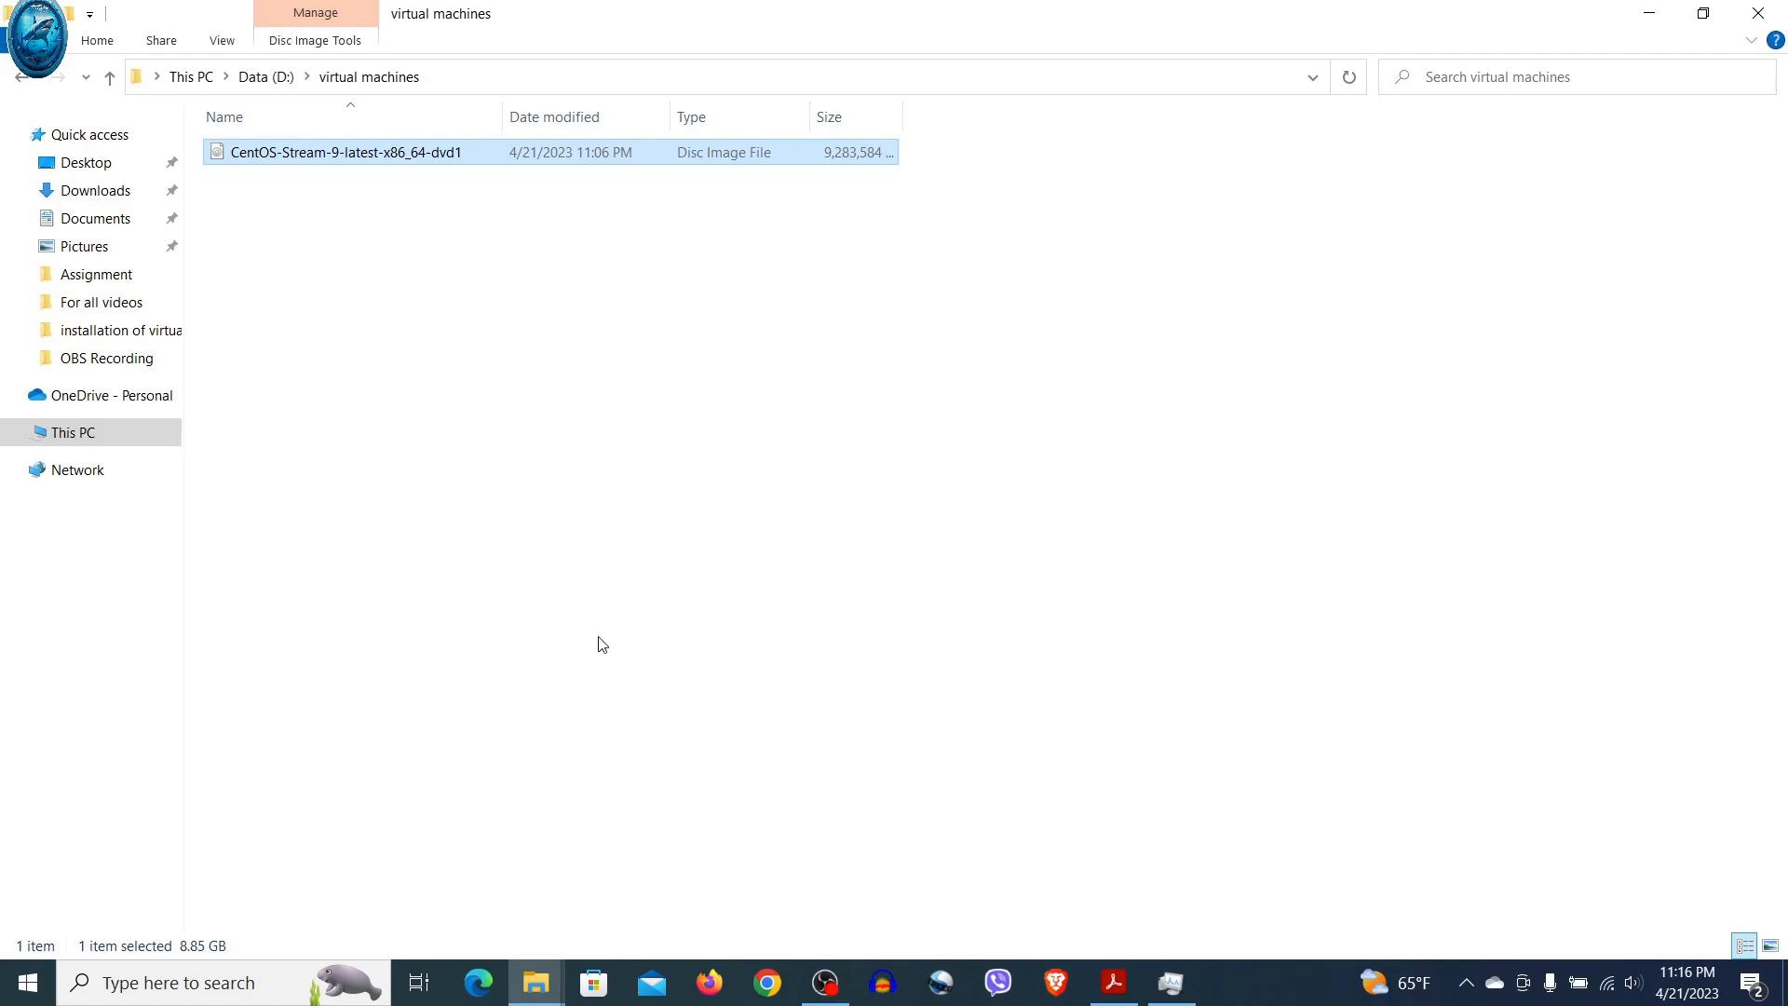
pyautogui.press('super')
pyautogui.write('virtu')
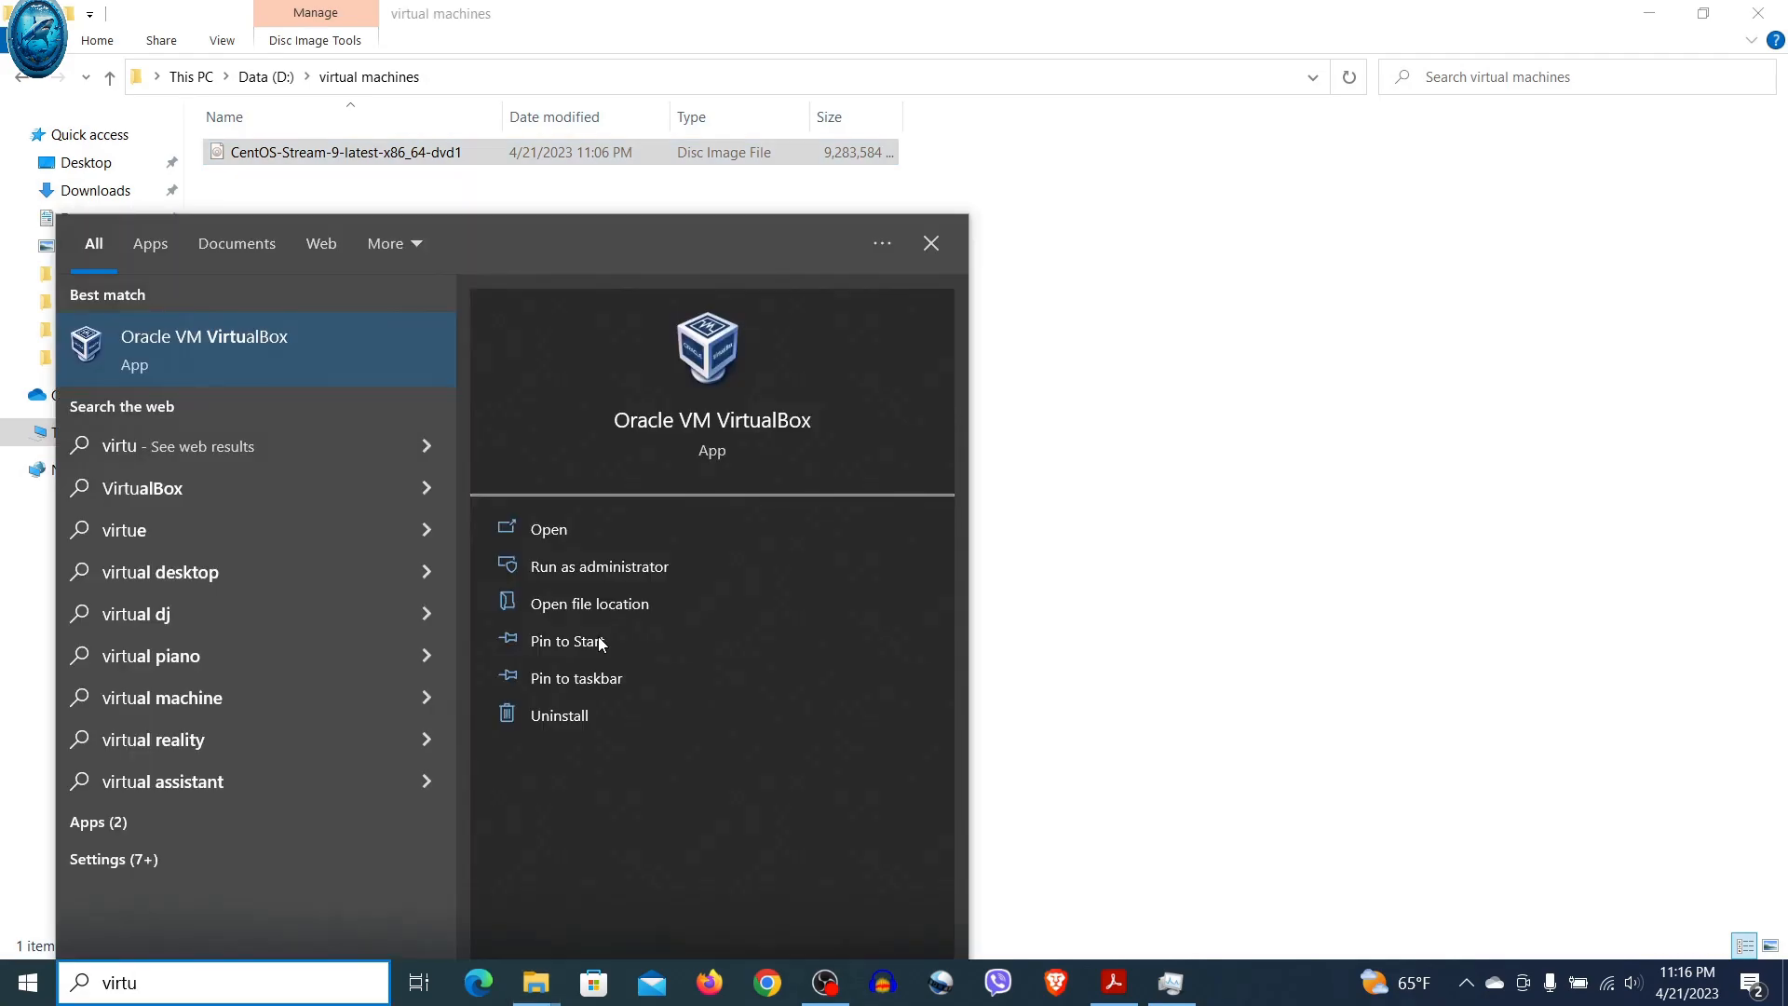
pyautogui.press('Return')
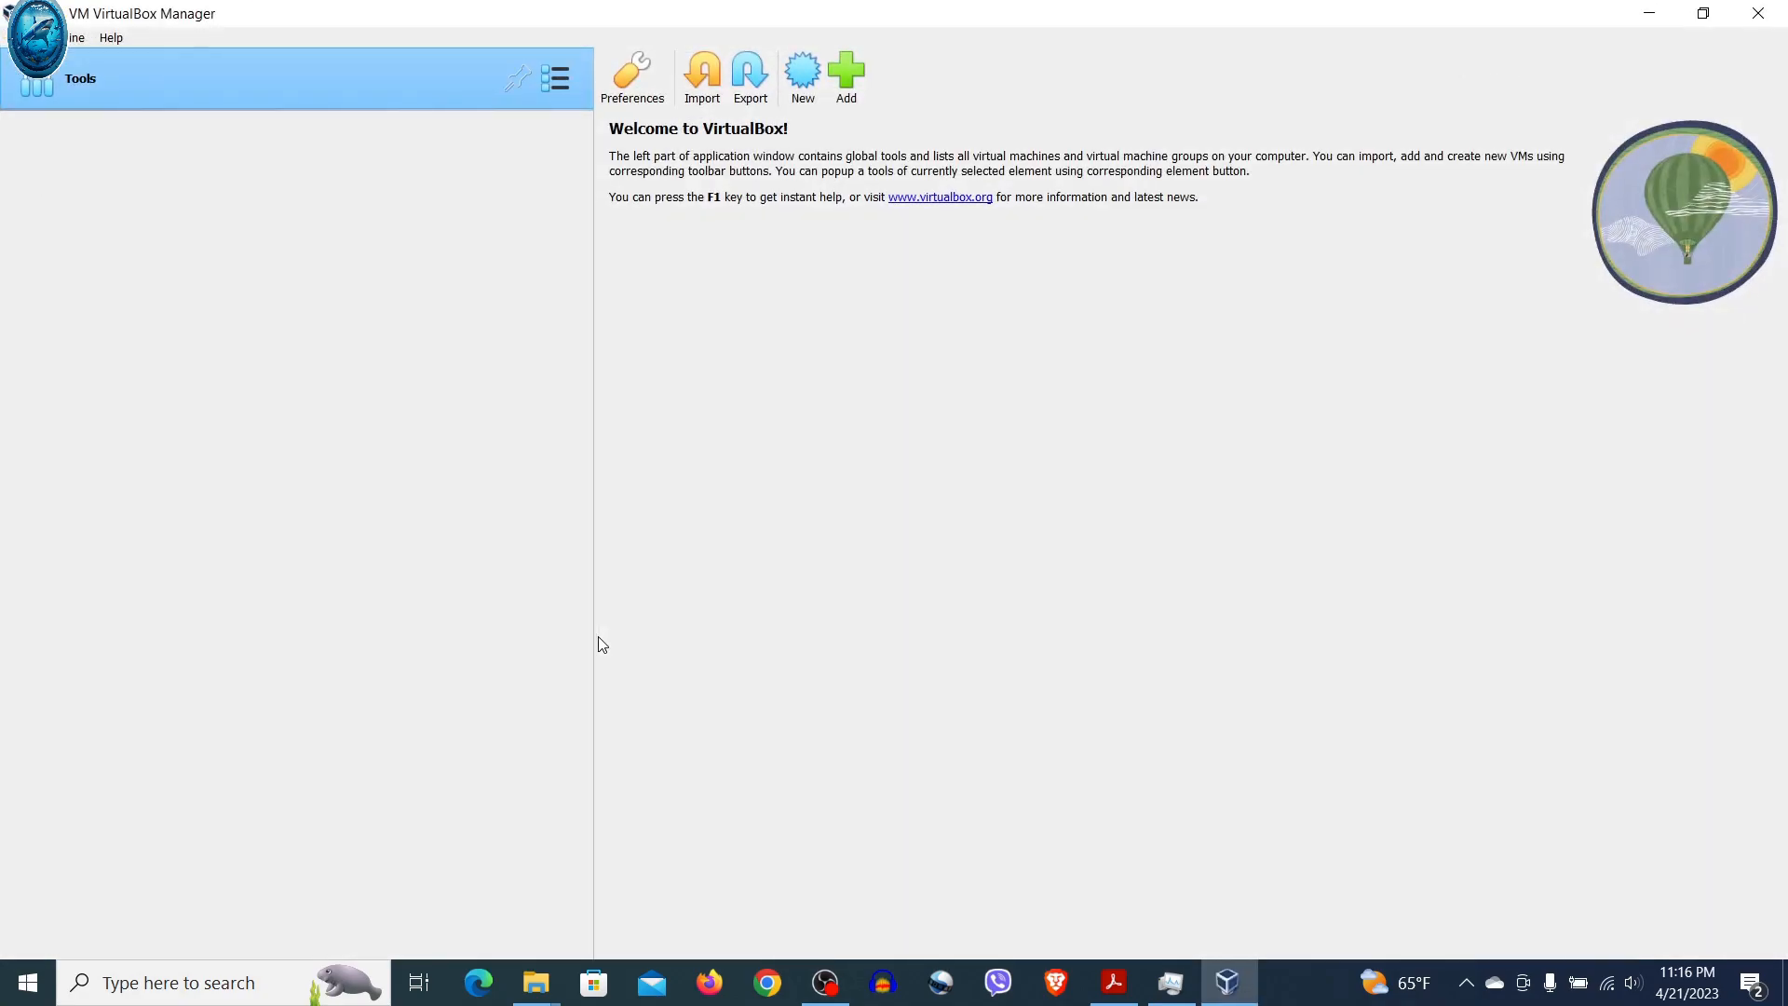
# Name the new VM Centos and store it in a new D:\virtual machines\centos folder
pyautogui.click(806, 86)
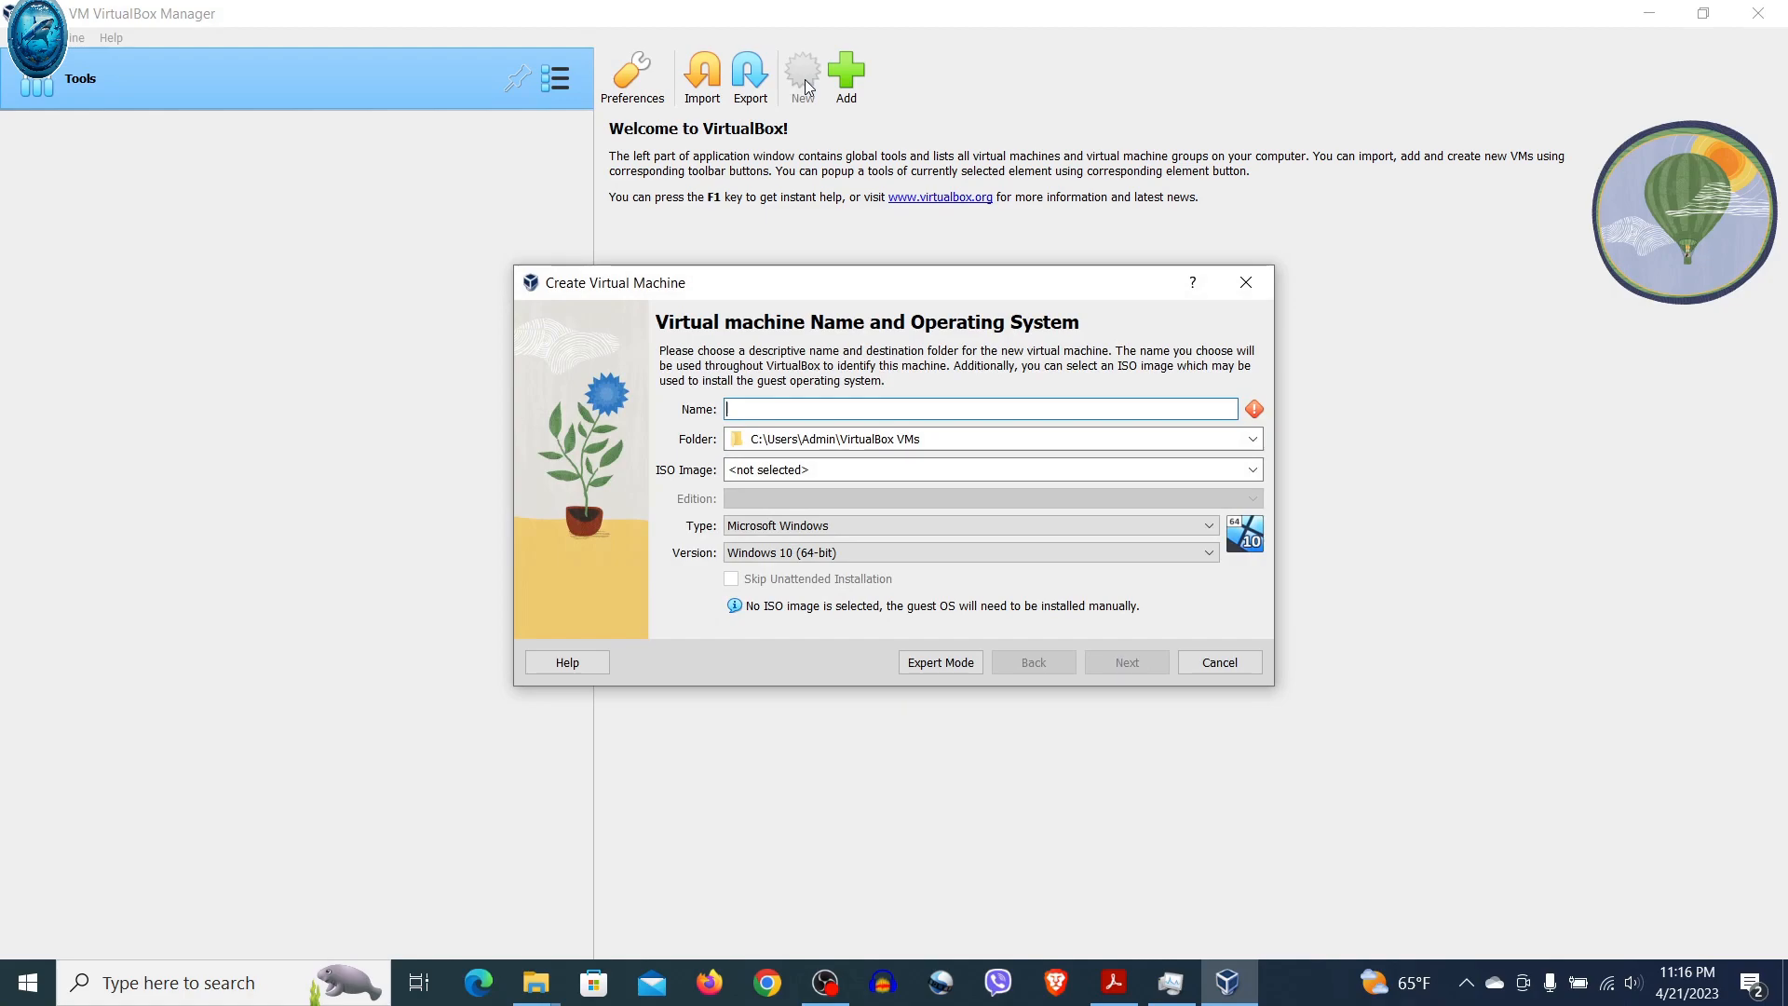
pyautogui.write('Centos')
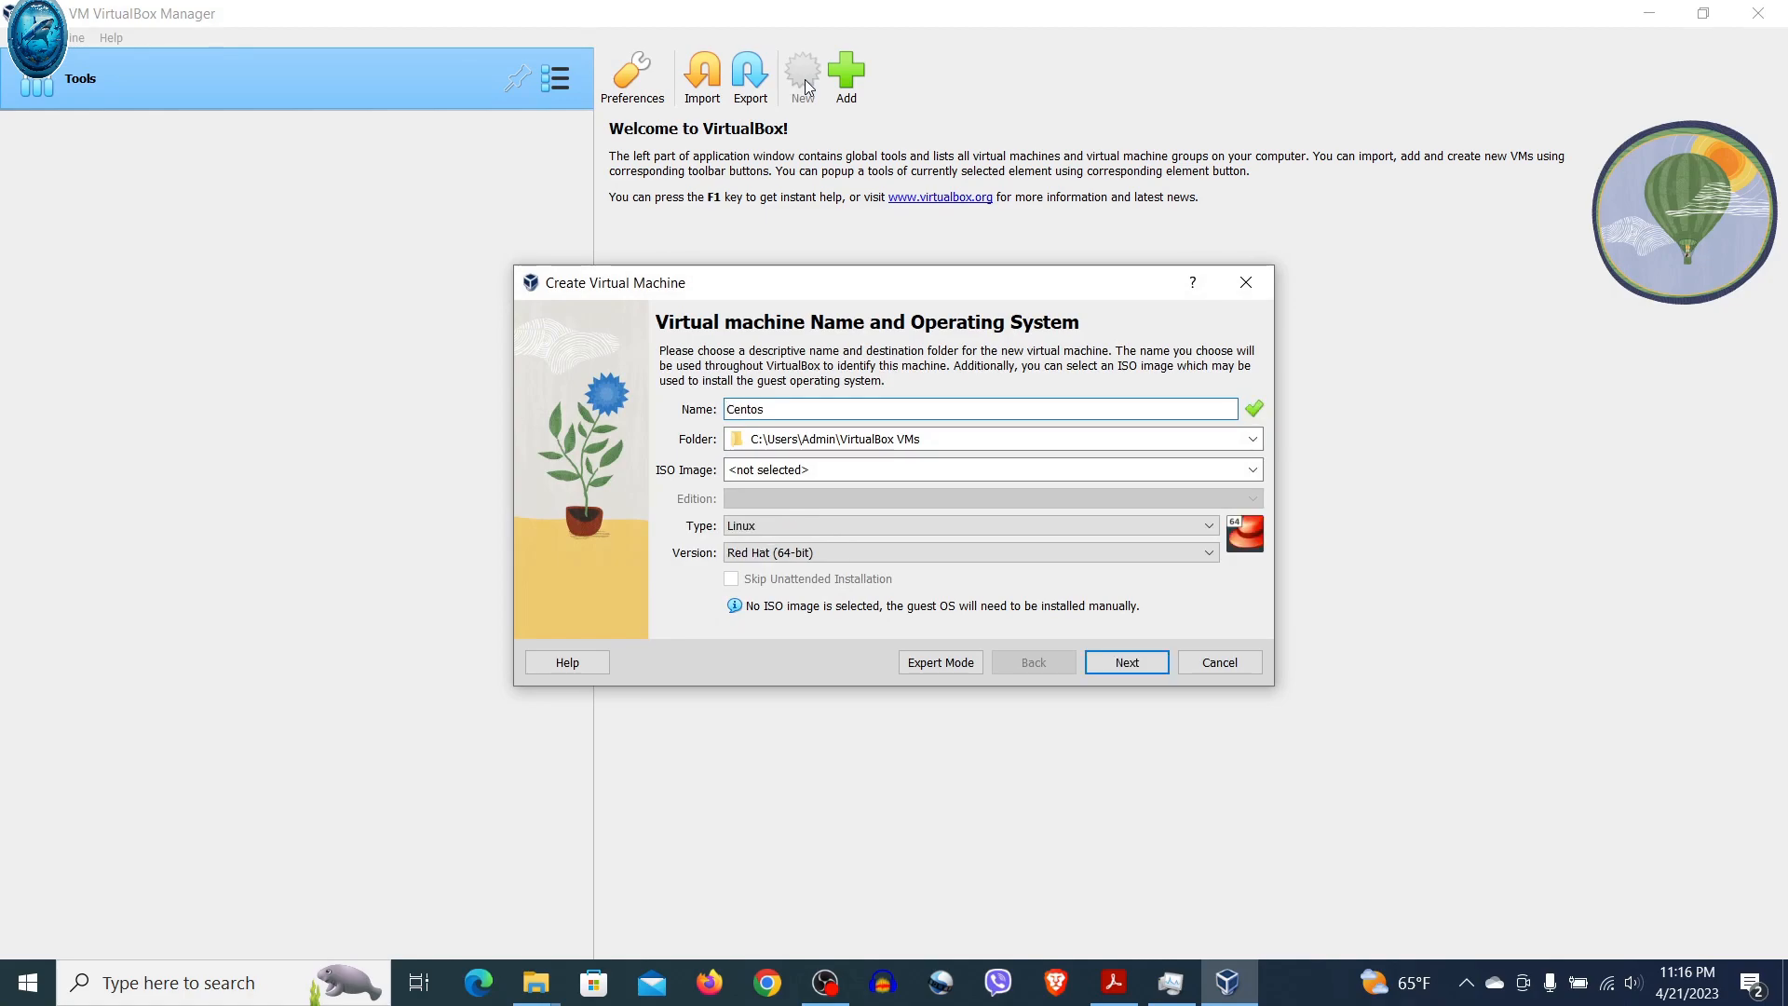
pyautogui.click(1252, 438)
pyautogui.click(874, 481)
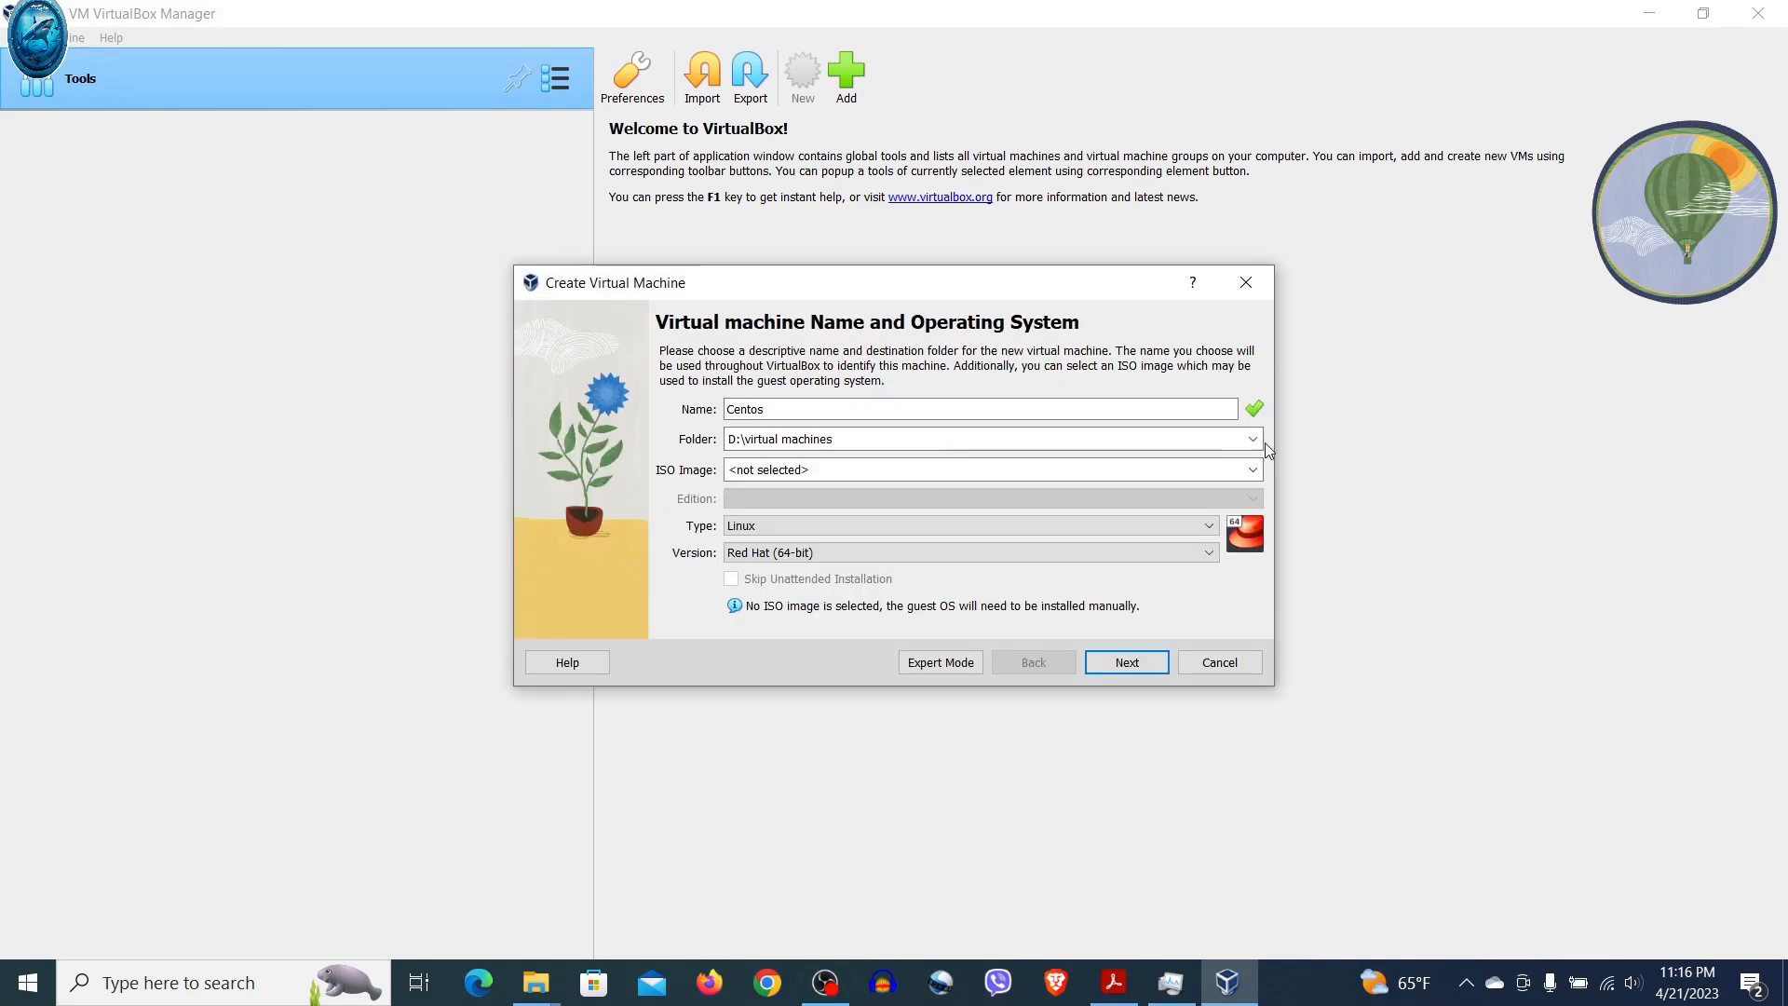
pyautogui.click(1253, 439)
pyautogui.click(862, 480)
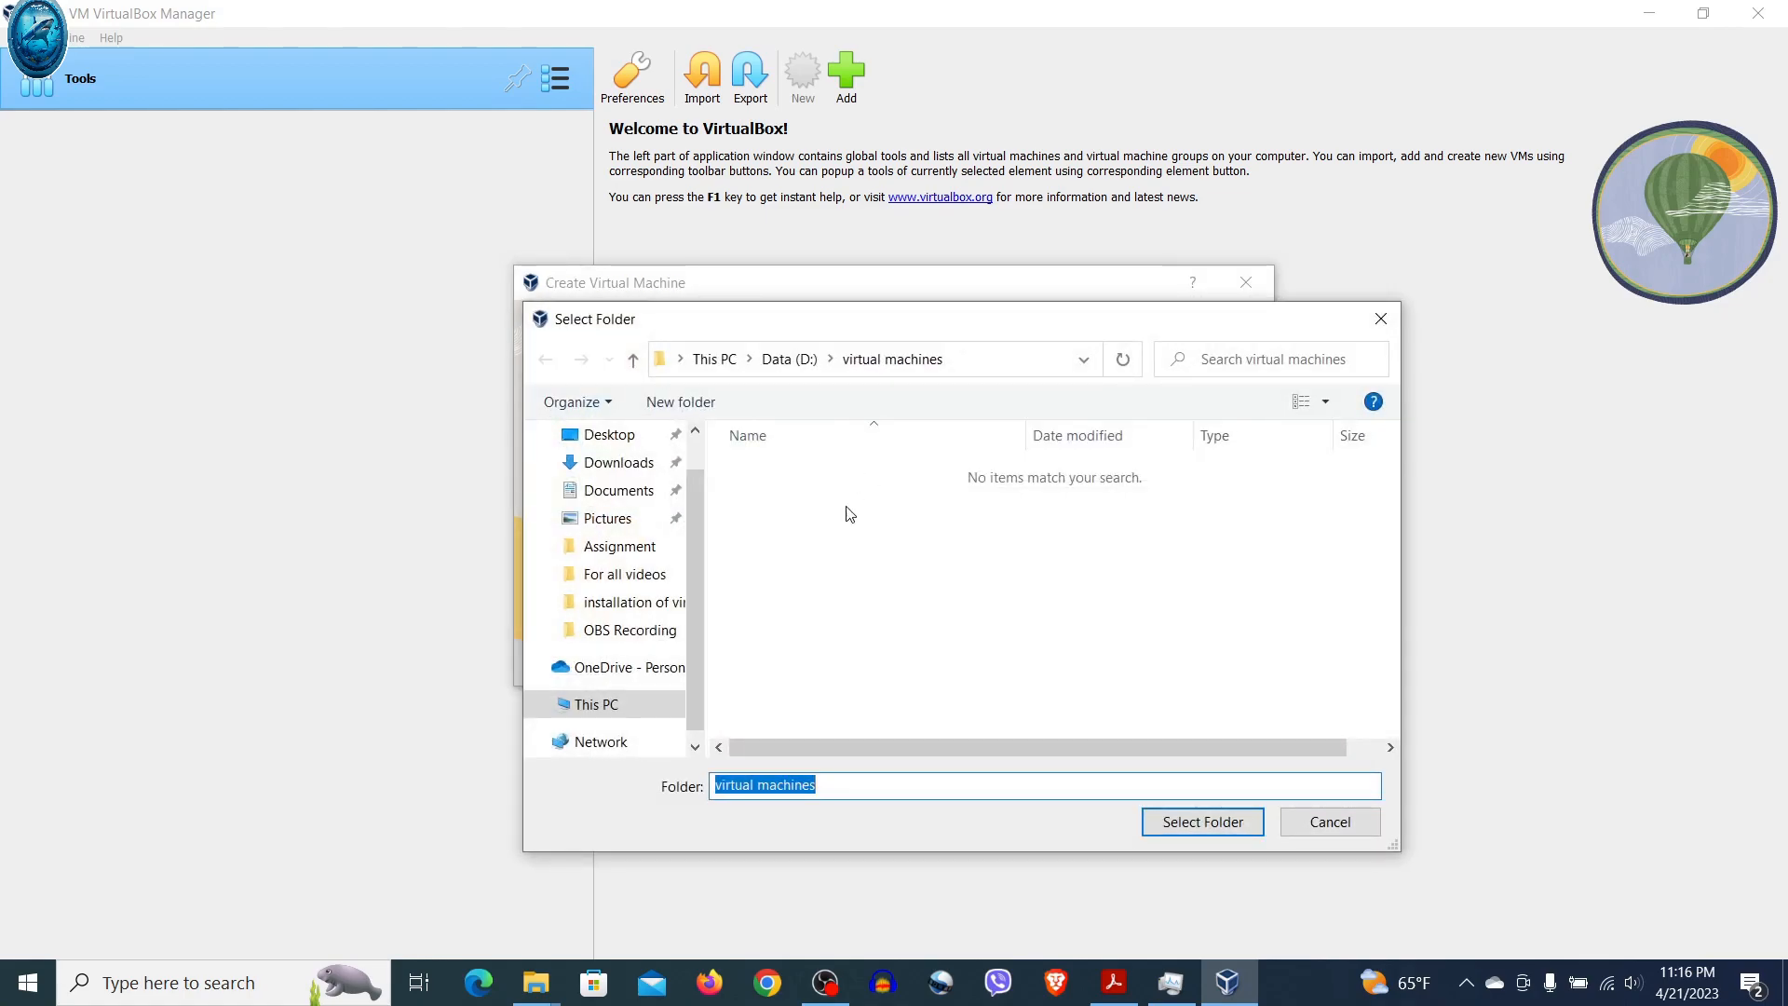
pyautogui.click(689, 406)
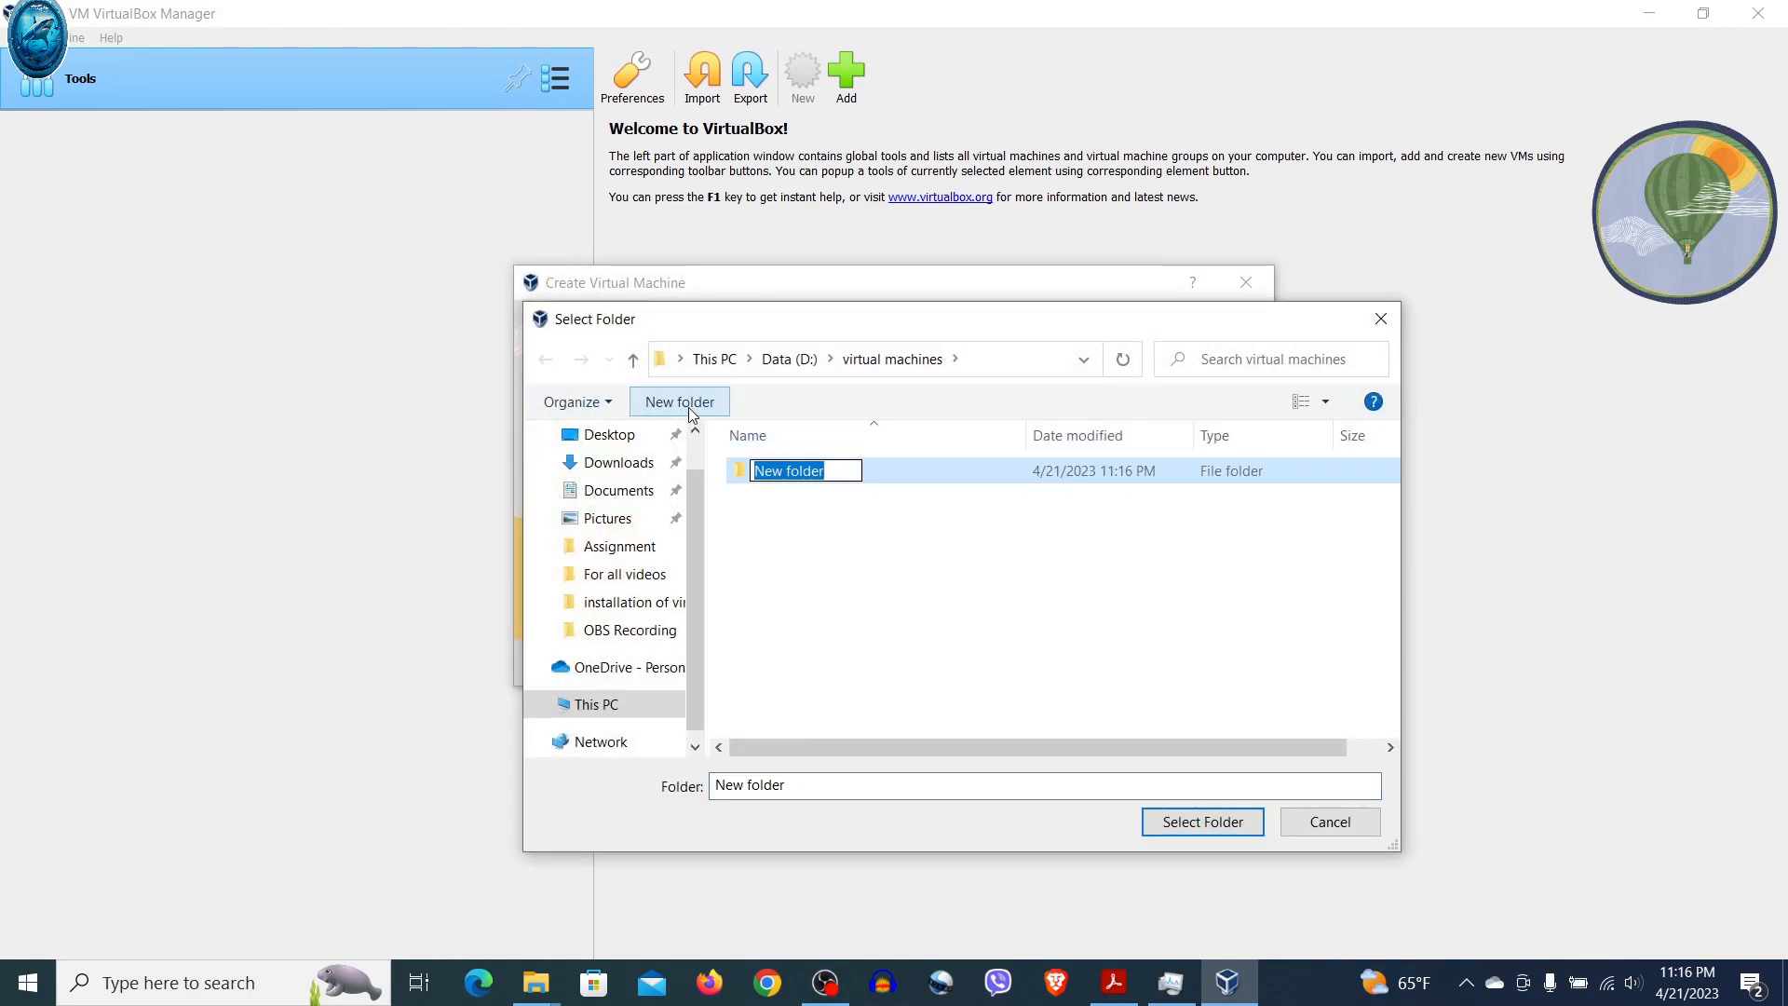
pyautogui.write('centos')
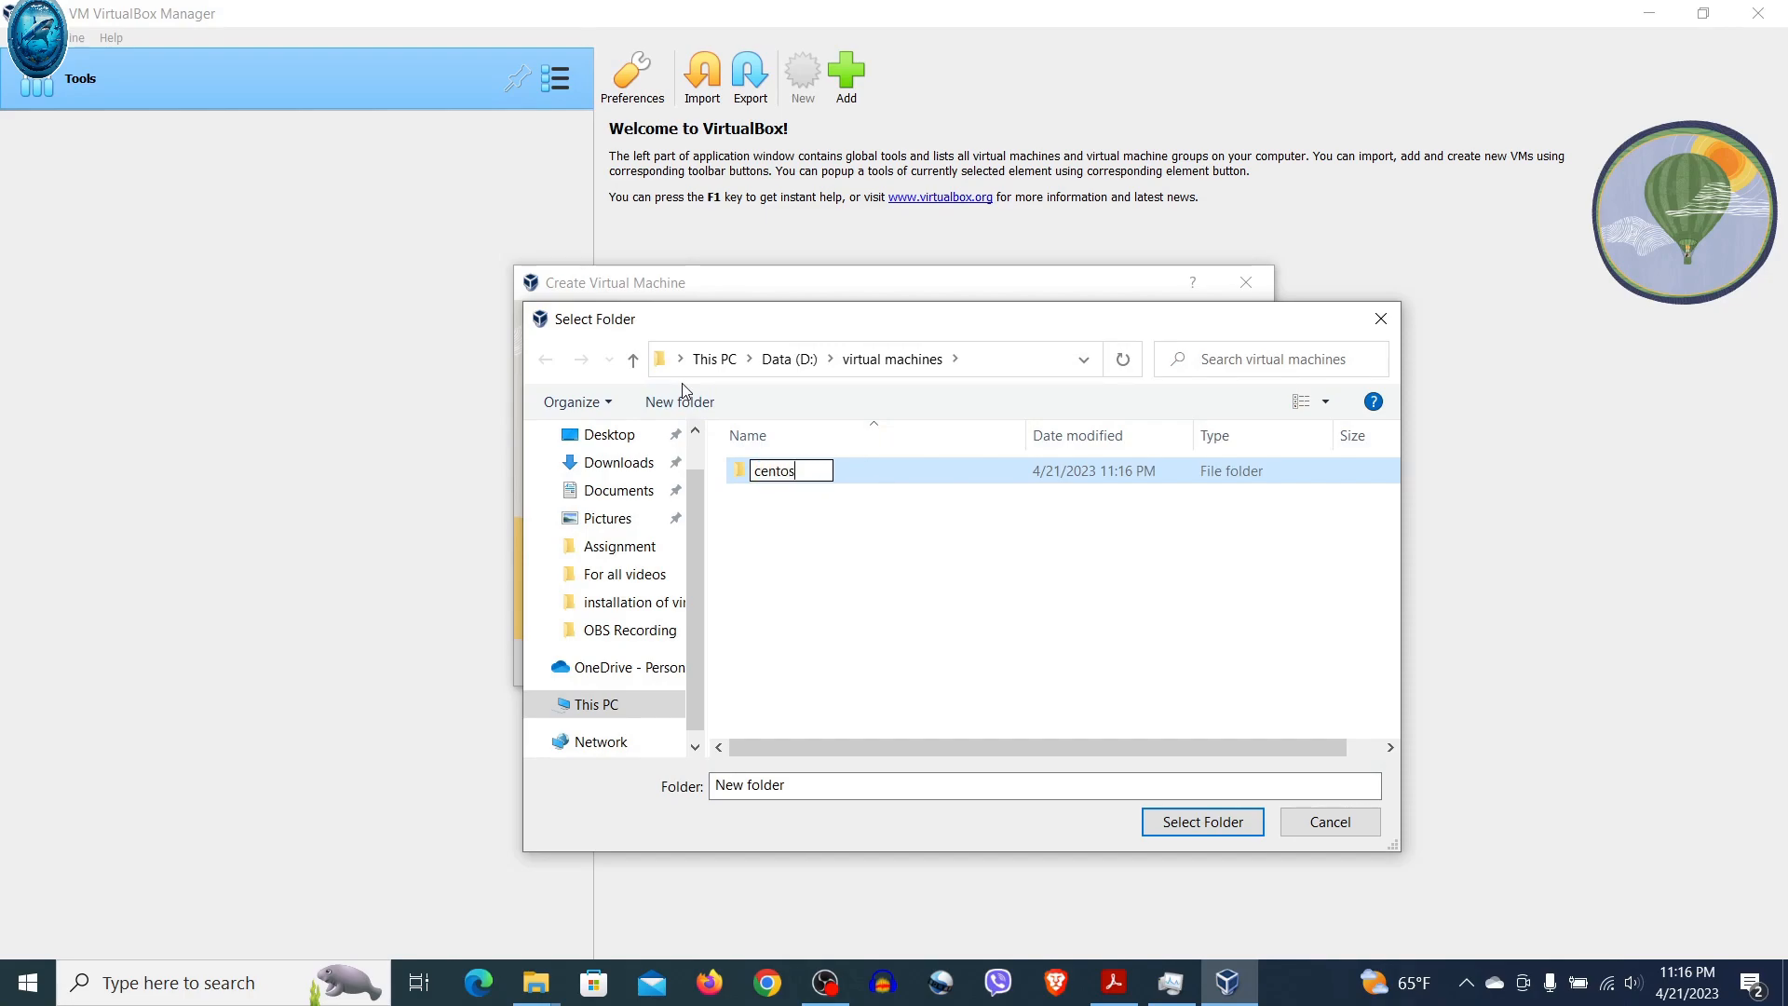
pyautogui.click(837, 585)
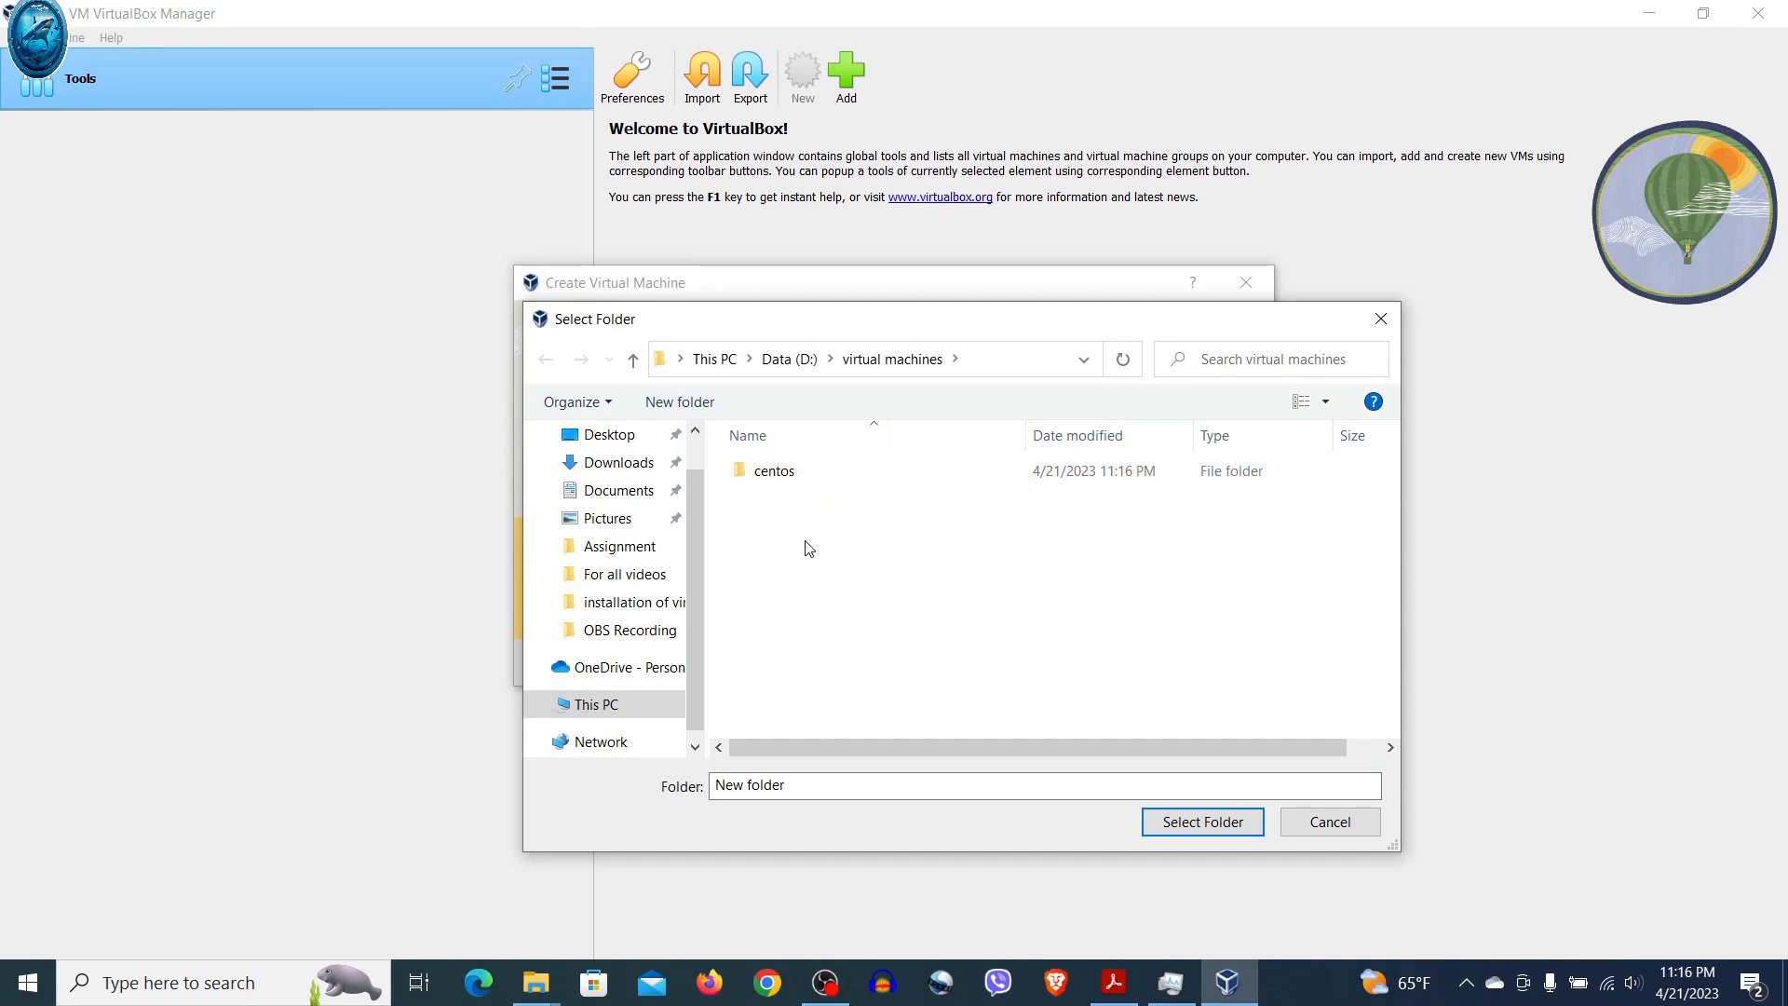
pyautogui.click(777, 482)
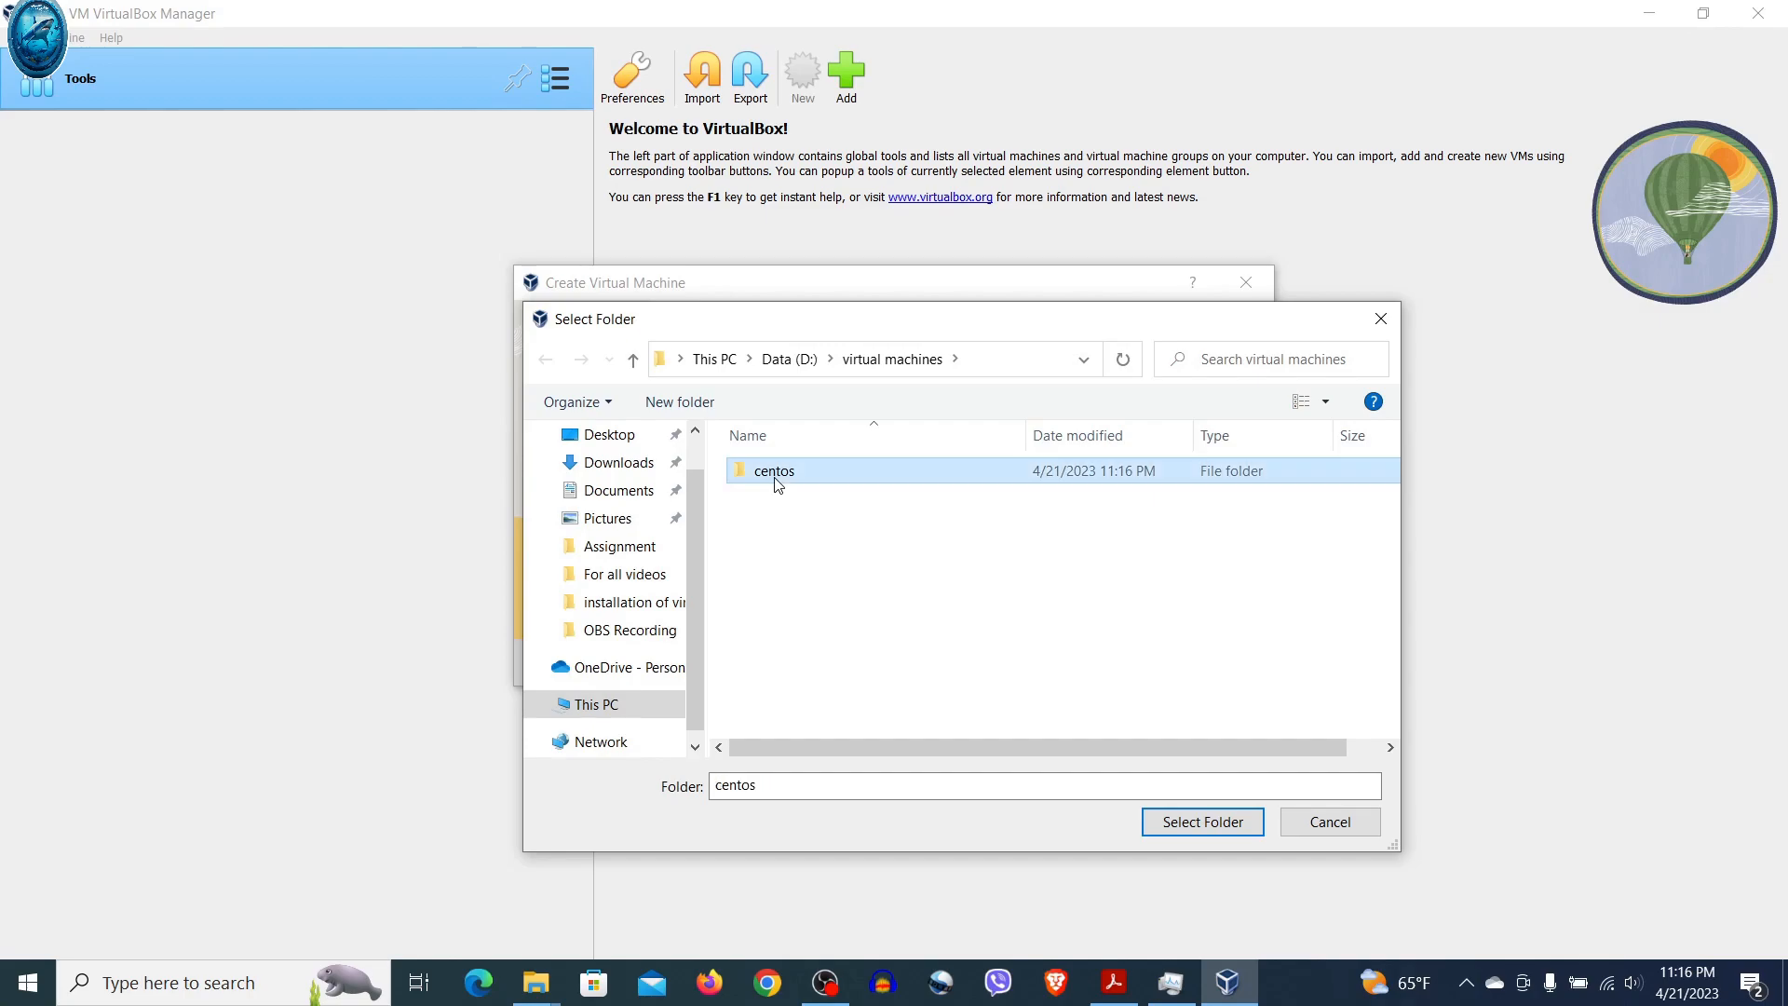
pyautogui.click(1180, 823)
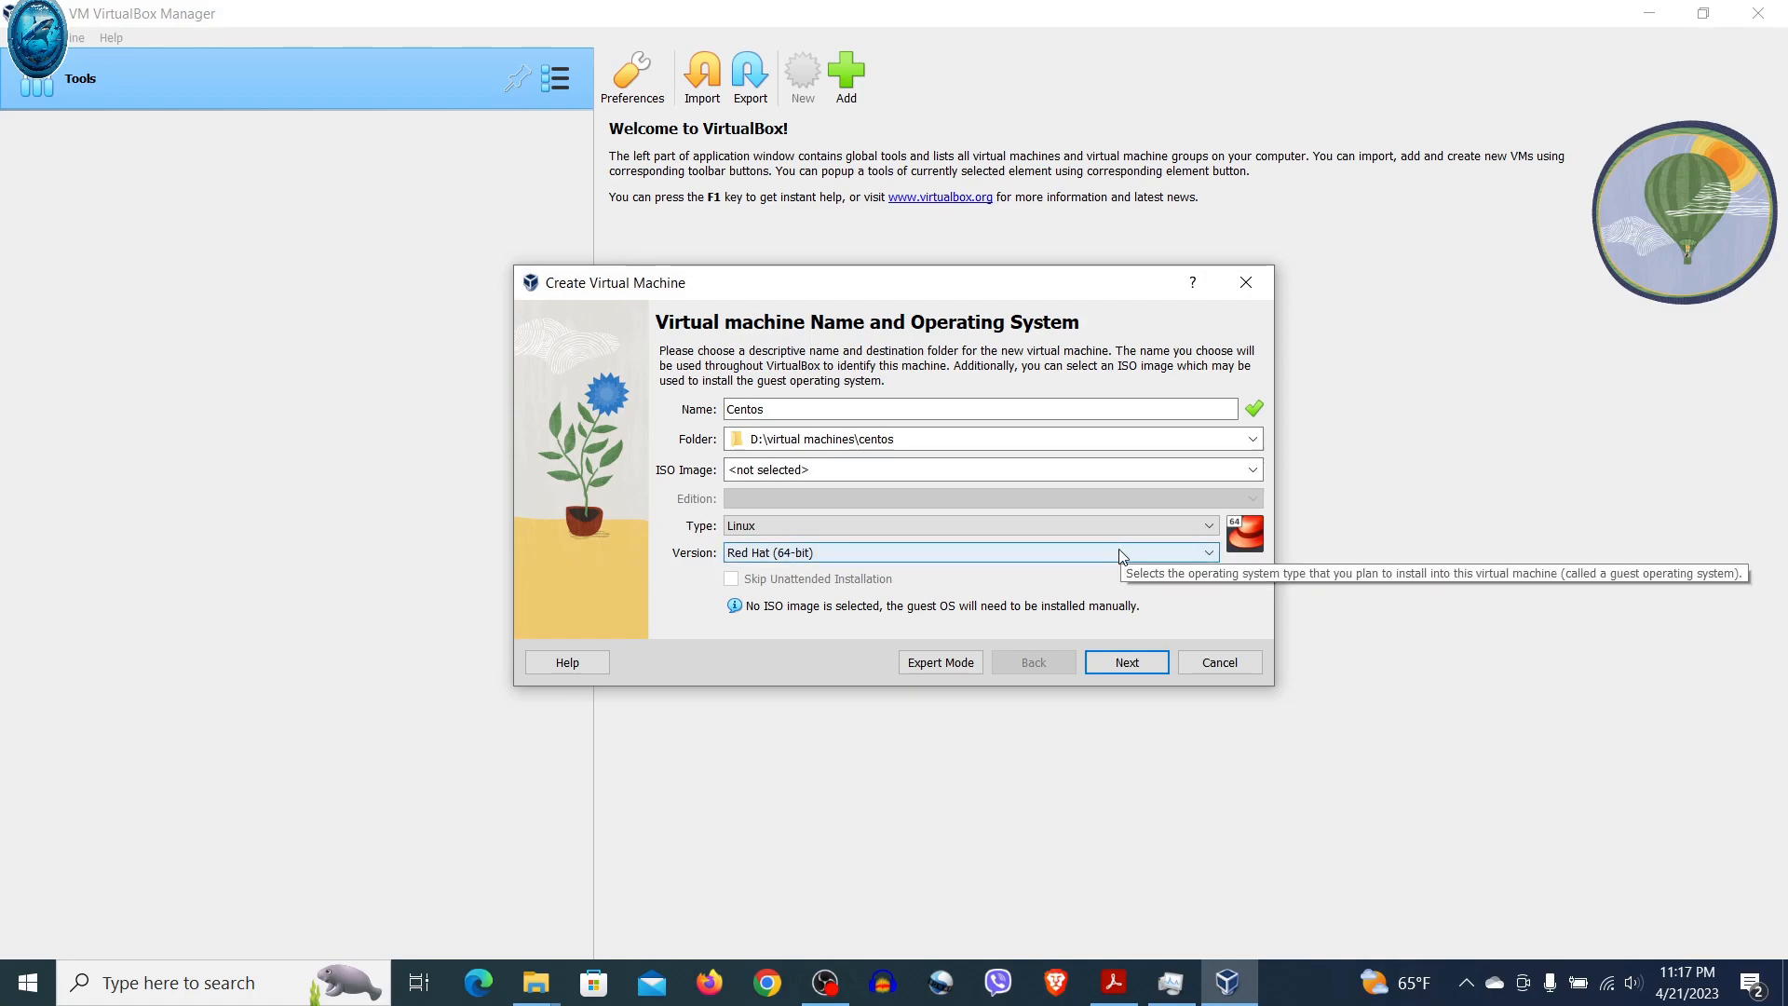
# Attach the CentOS-Stream-9-latest-x86_64-dvd1 ISO, skip unattended installation, and continue to Hardware
pyautogui.click(1242, 475)
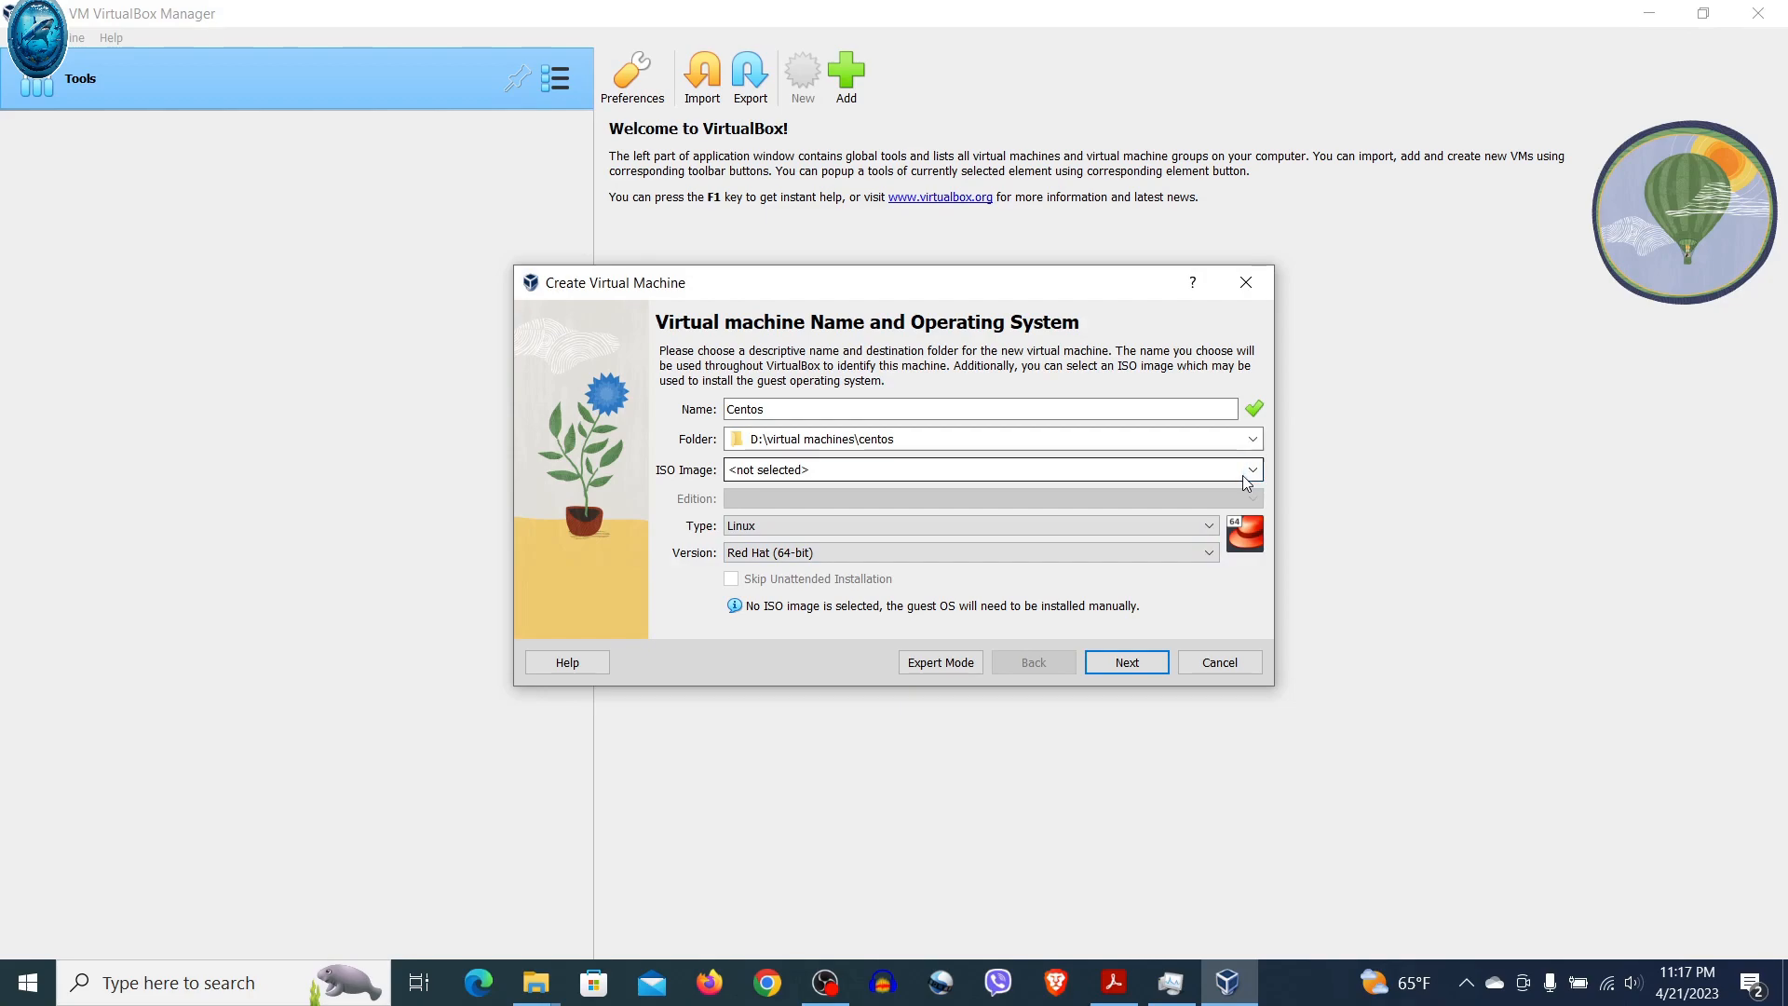
pyautogui.click(1252, 471)
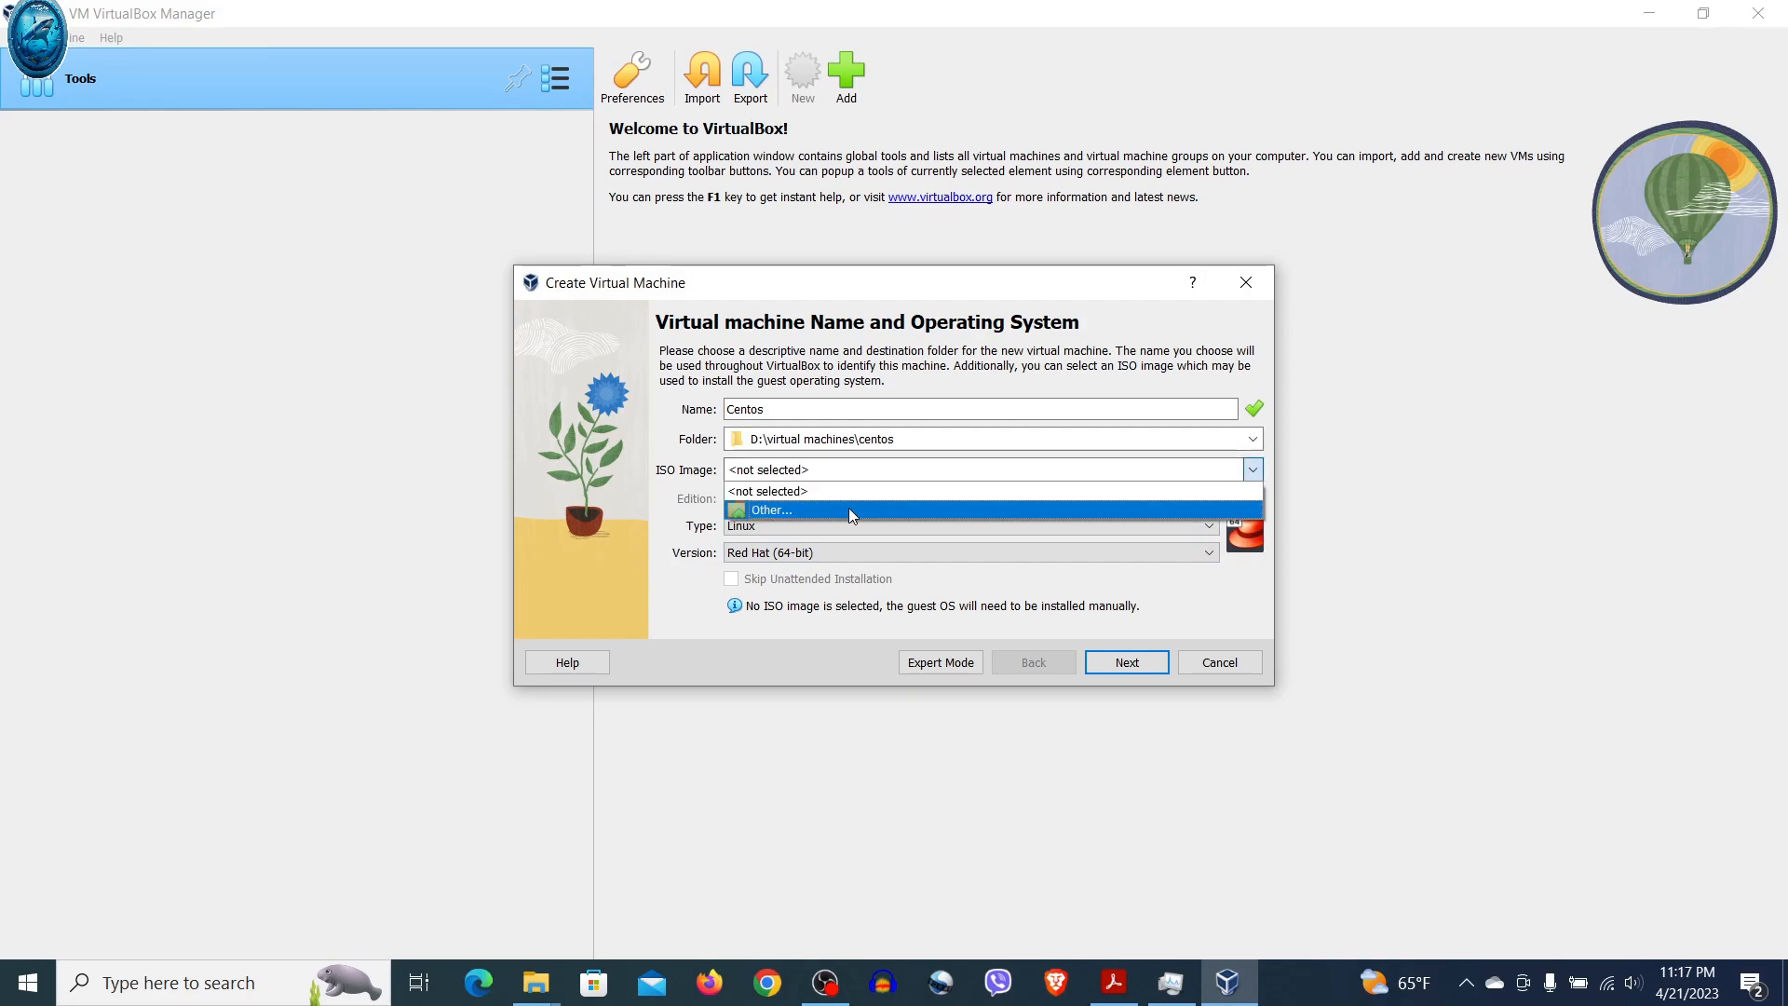
pyautogui.click(840, 513)
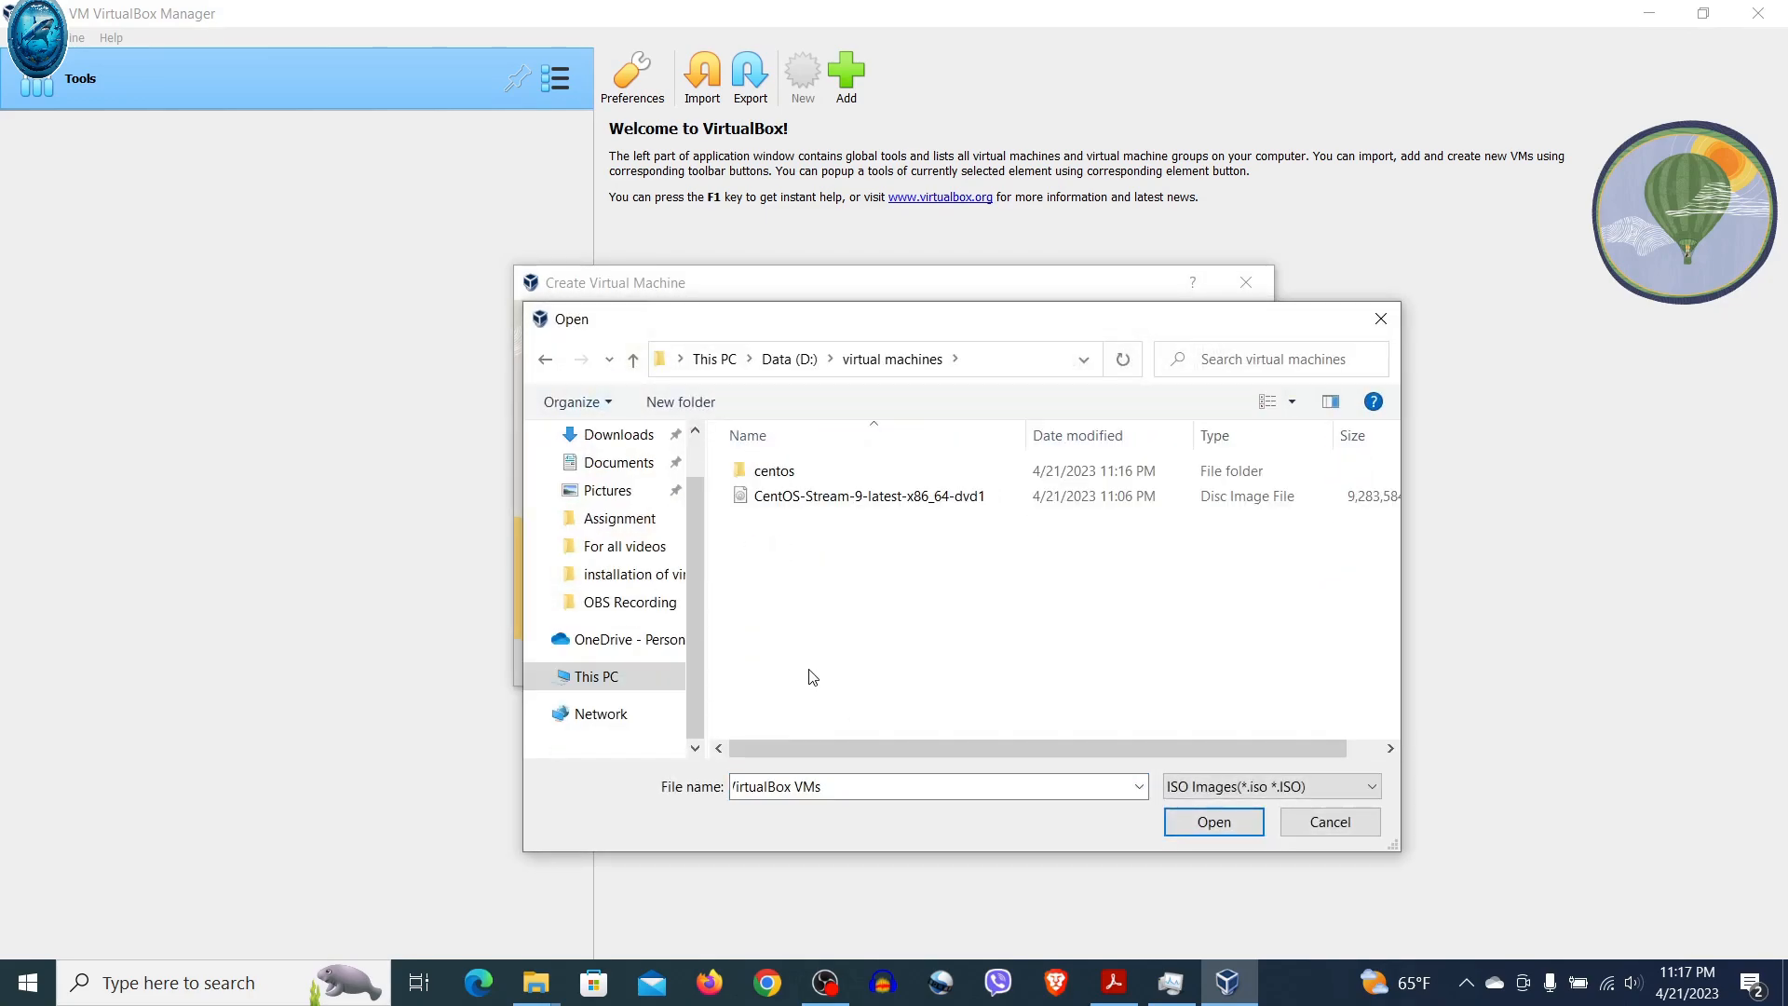
pyautogui.click(870, 499)
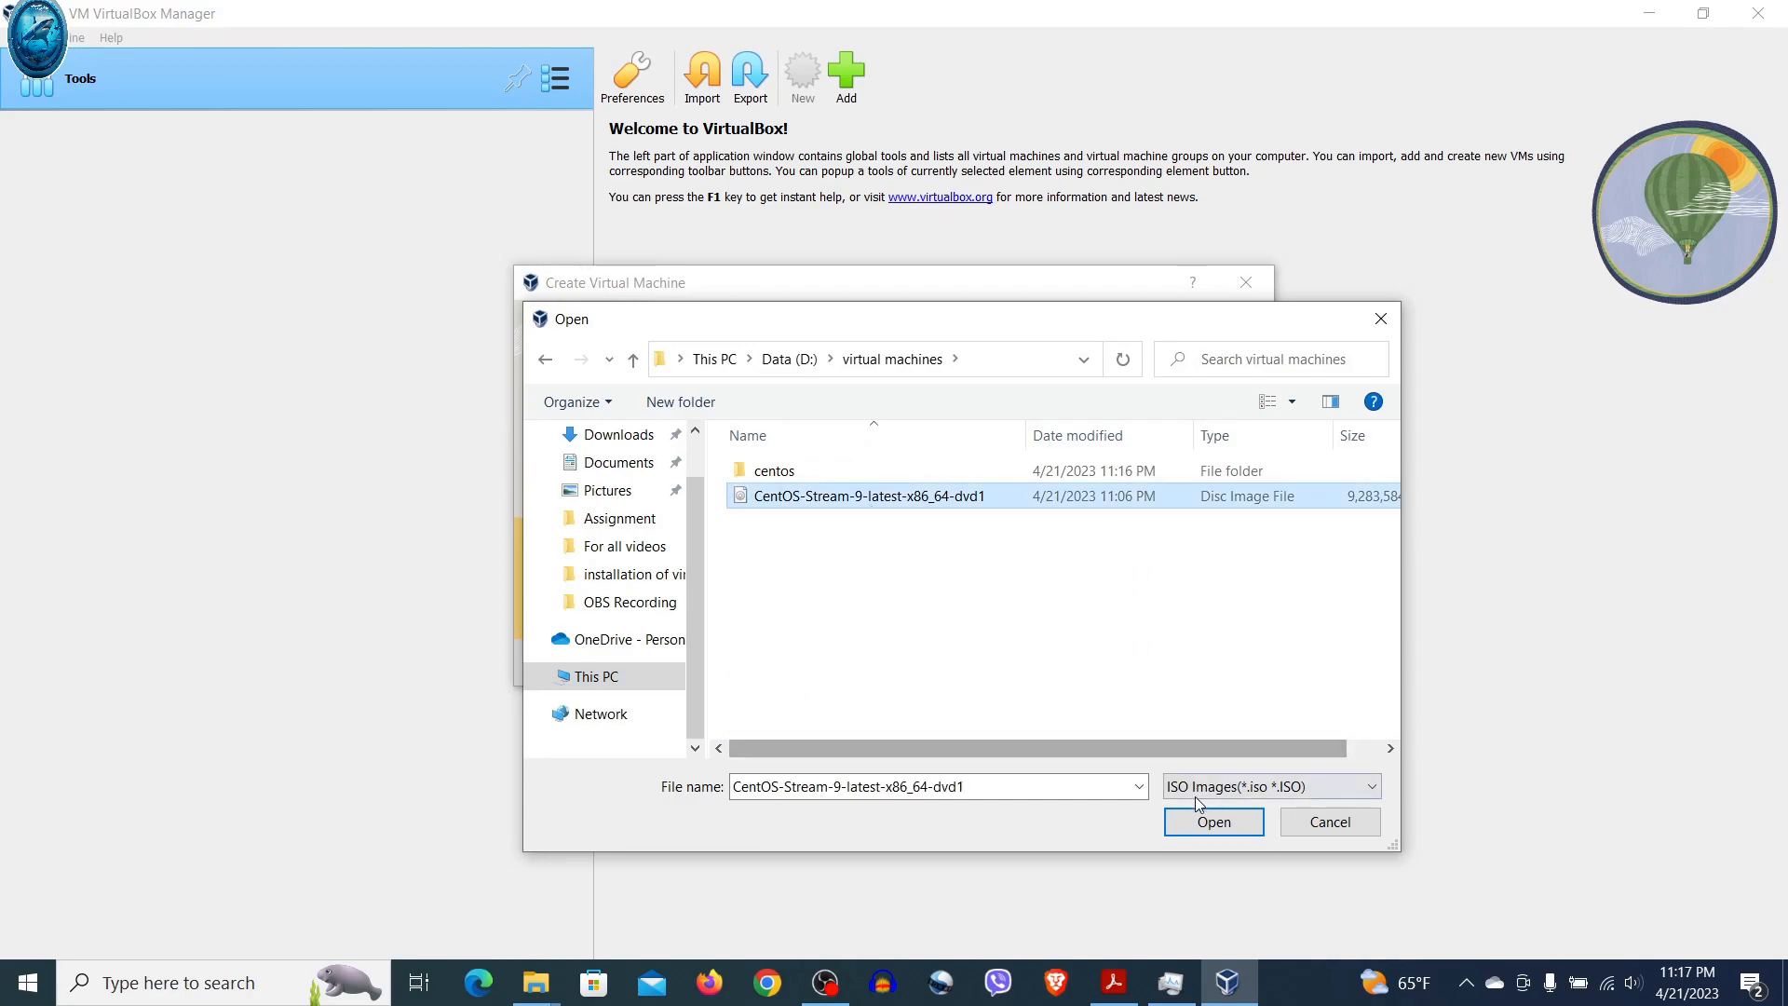
pyautogui.click(1200, 837)
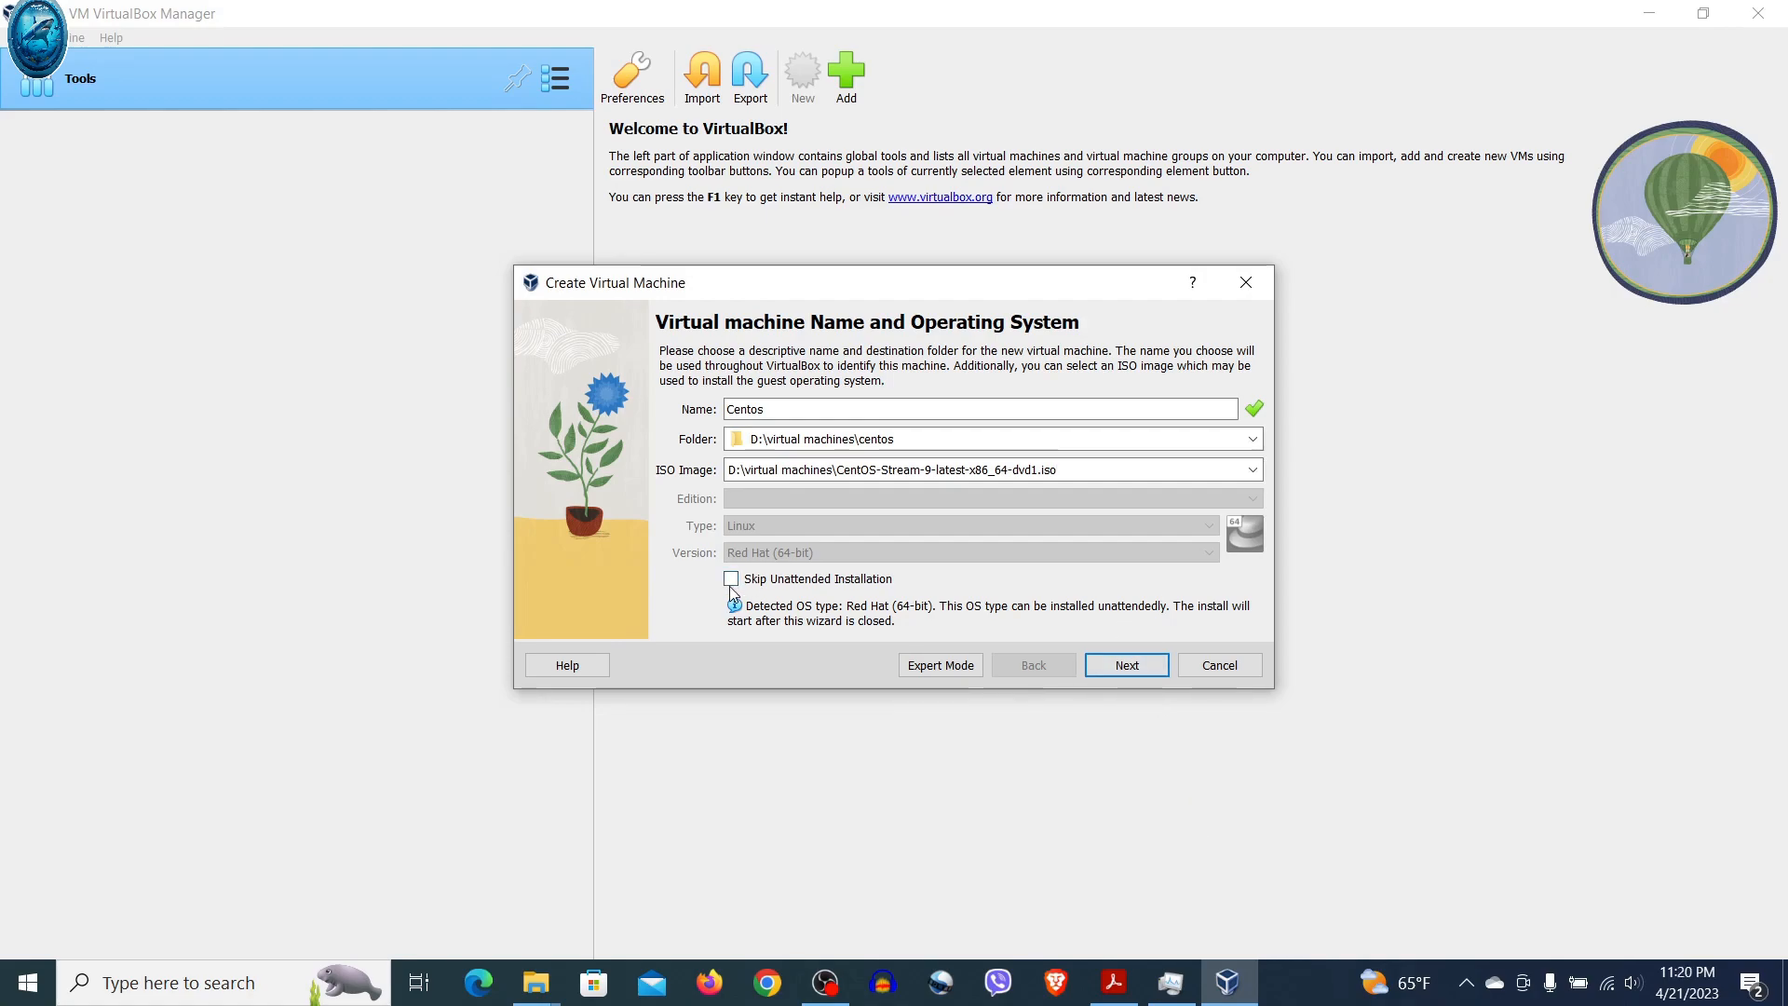
pyautogui.click(731, 579)
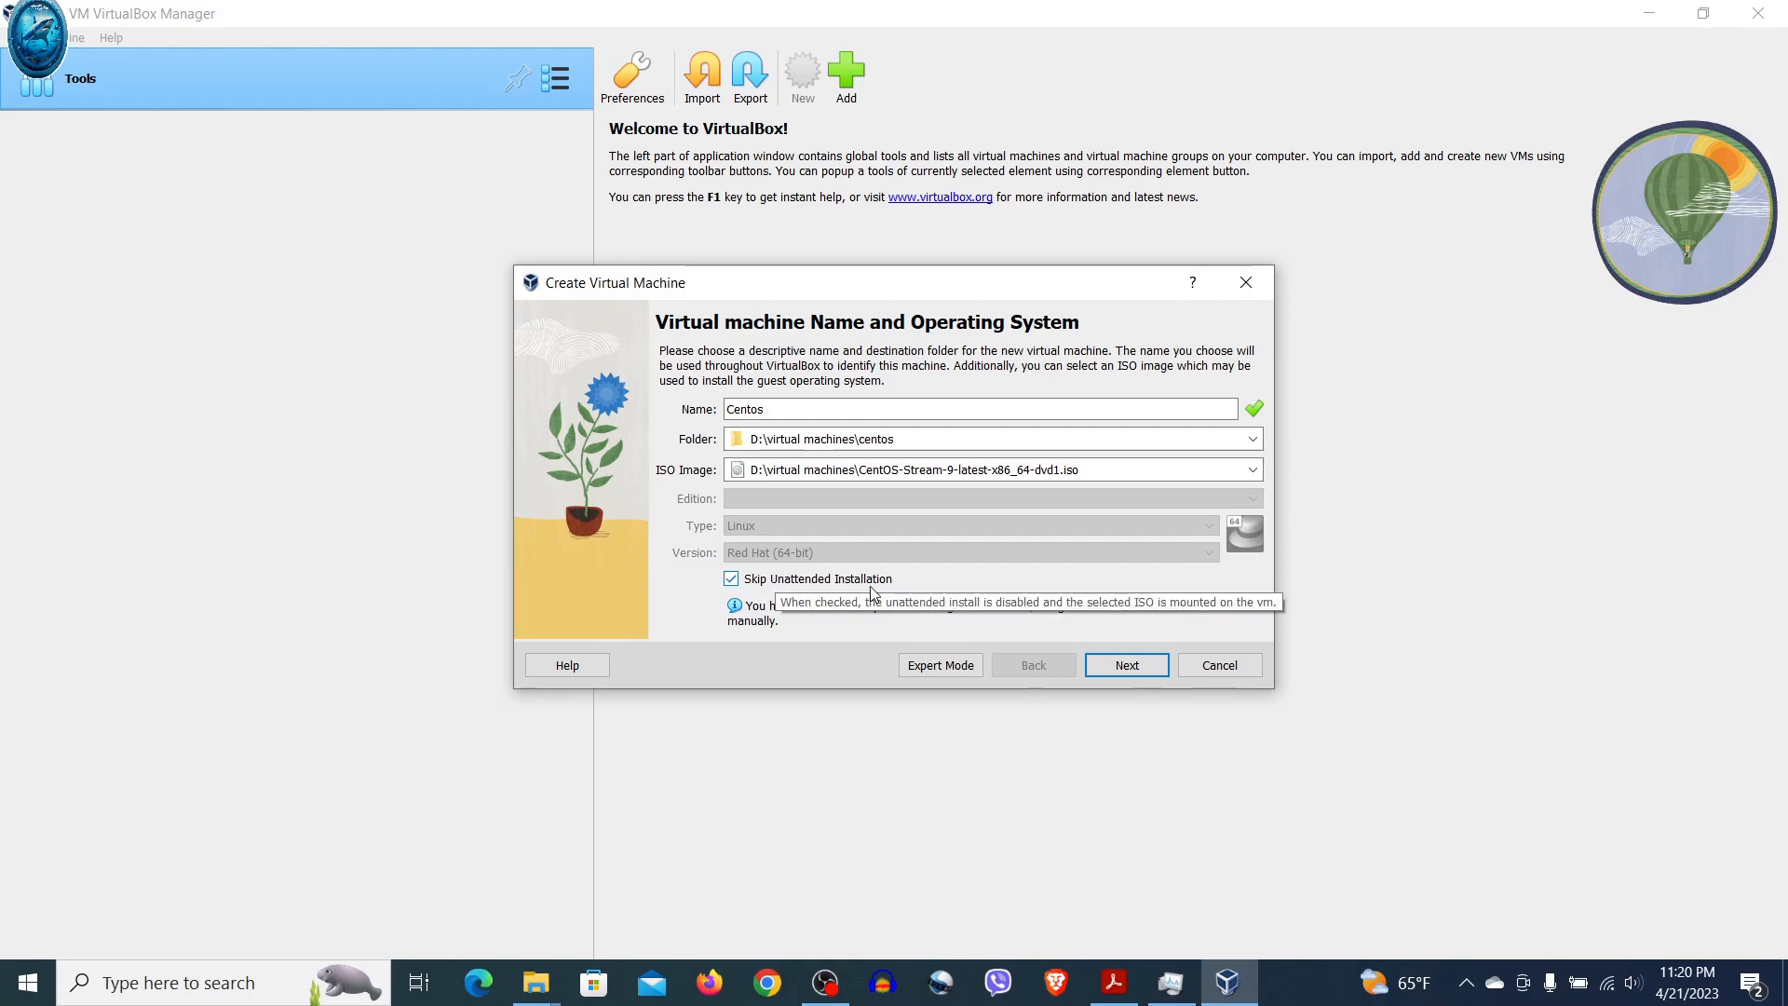
pyautogui.click(1128, 667)
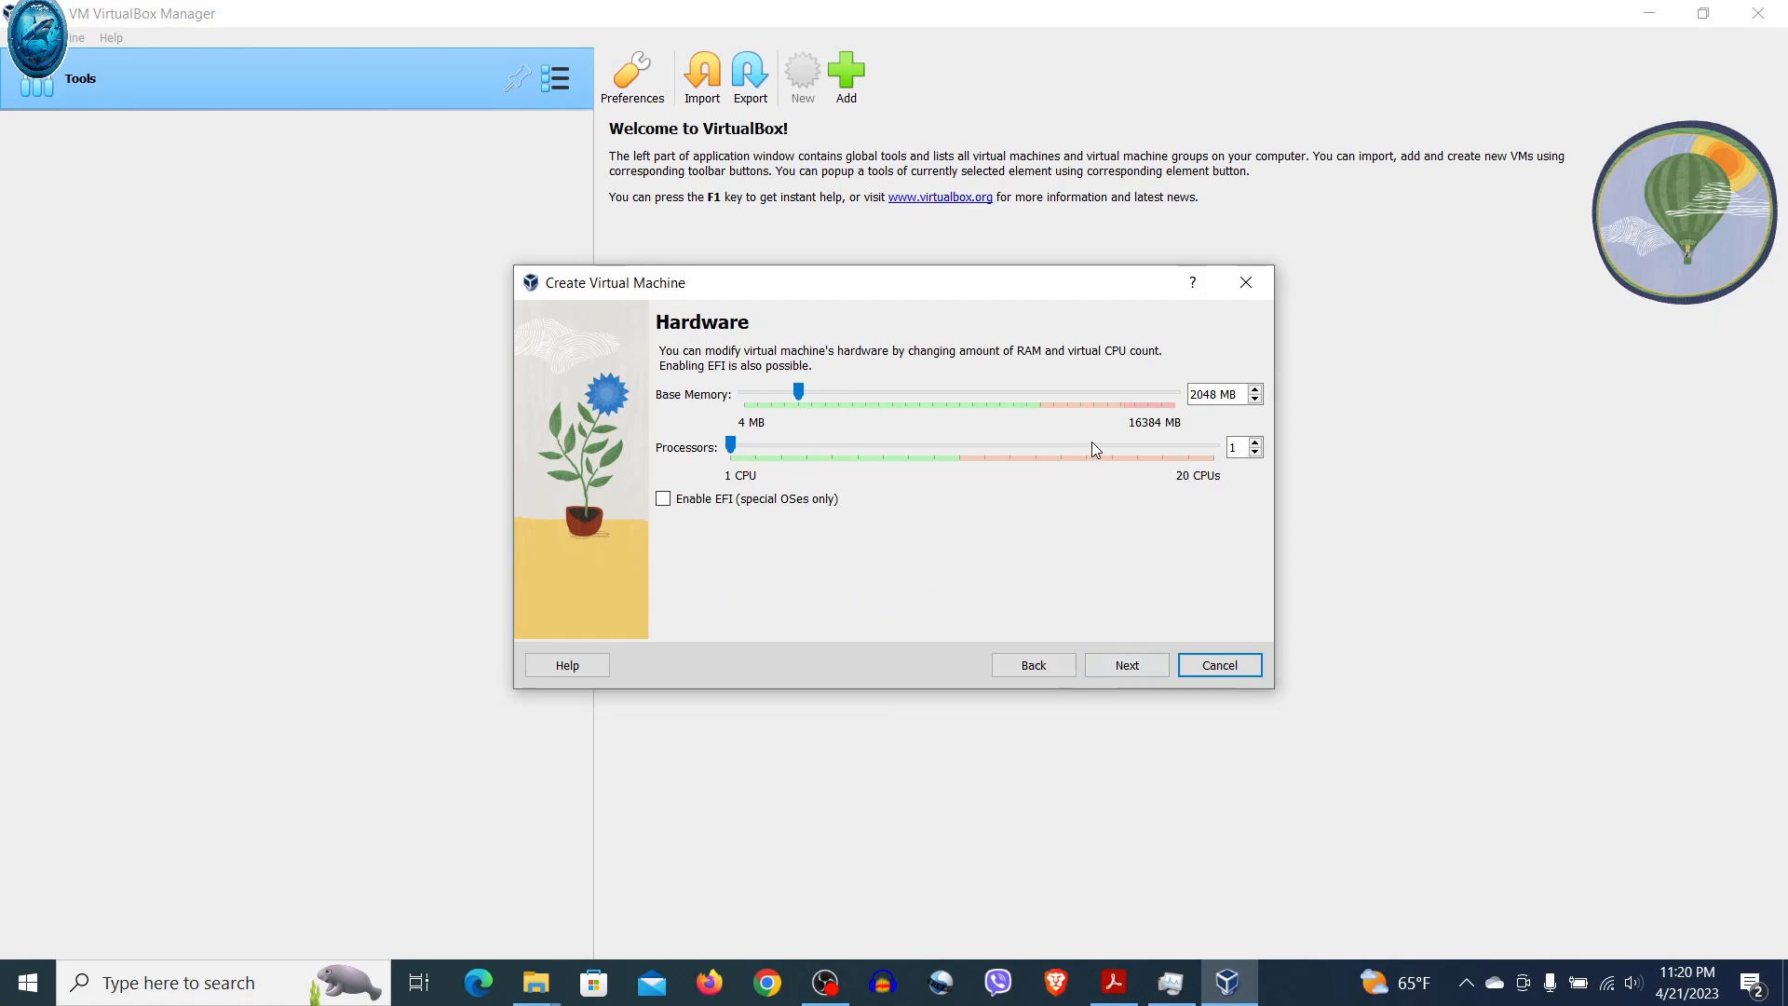
# Give the Centos VM 2 processors and a 40.00 GB disk, then review the Summary
pyautogui.click(1256, 444)
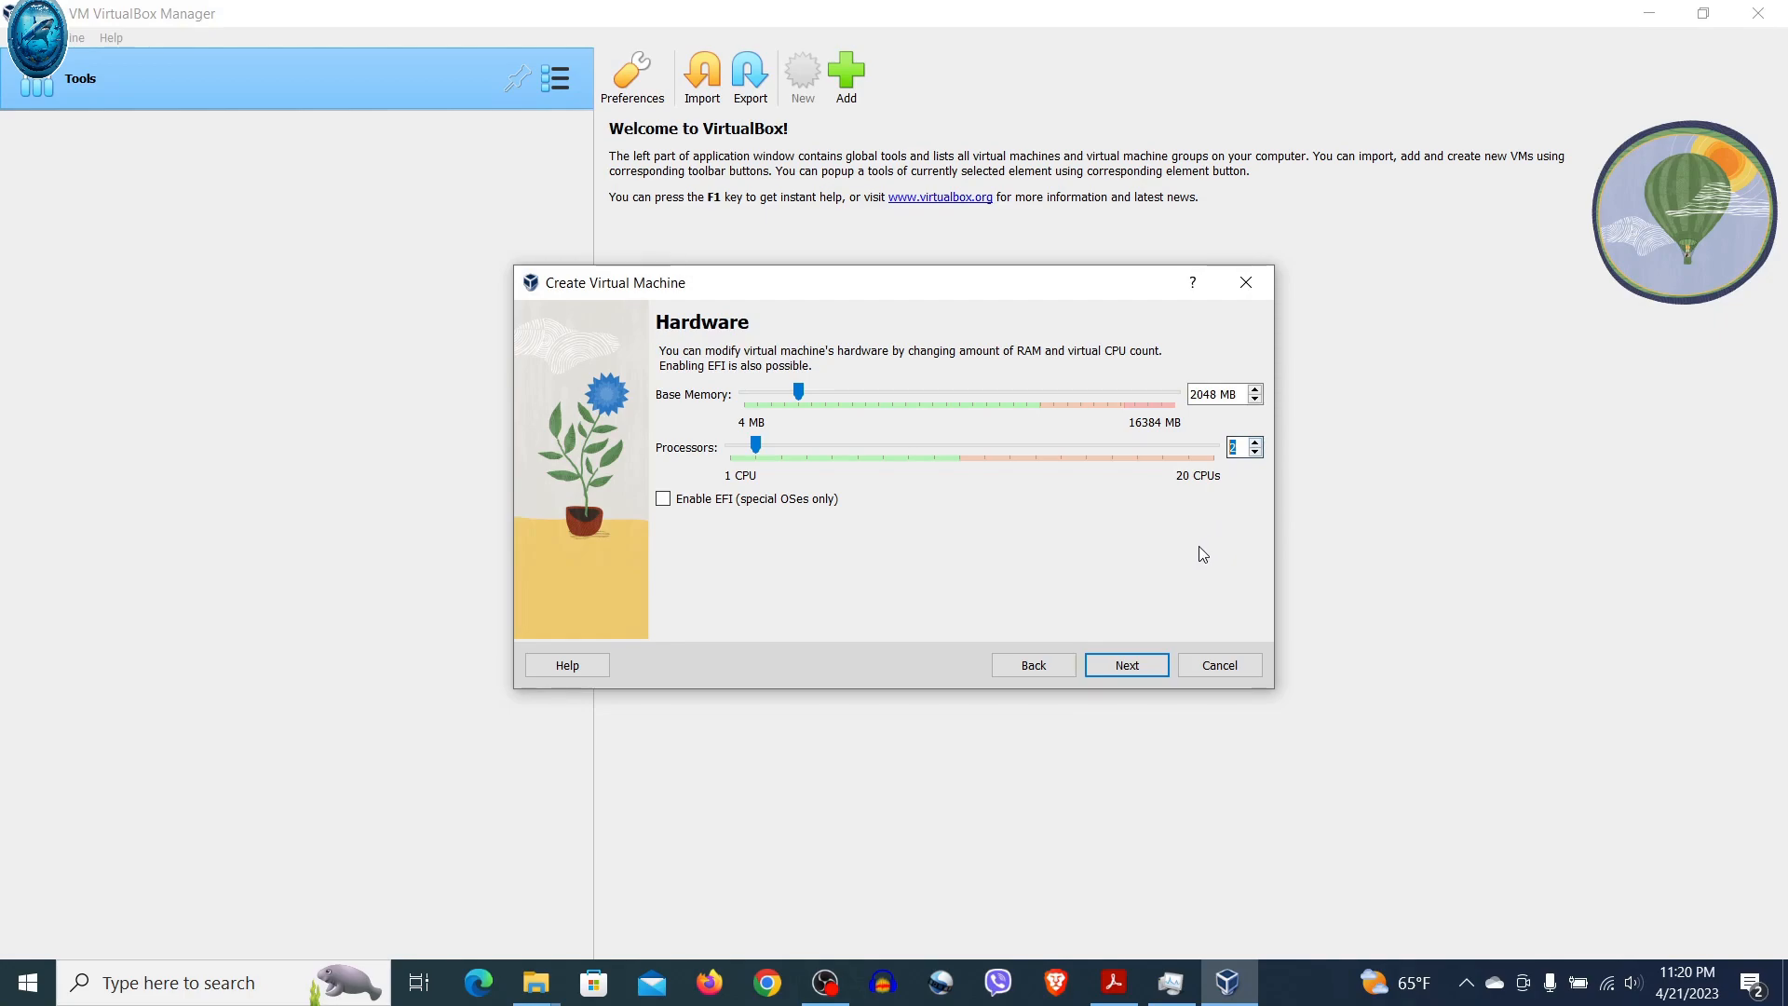
pyautogui.click(1127, 664)
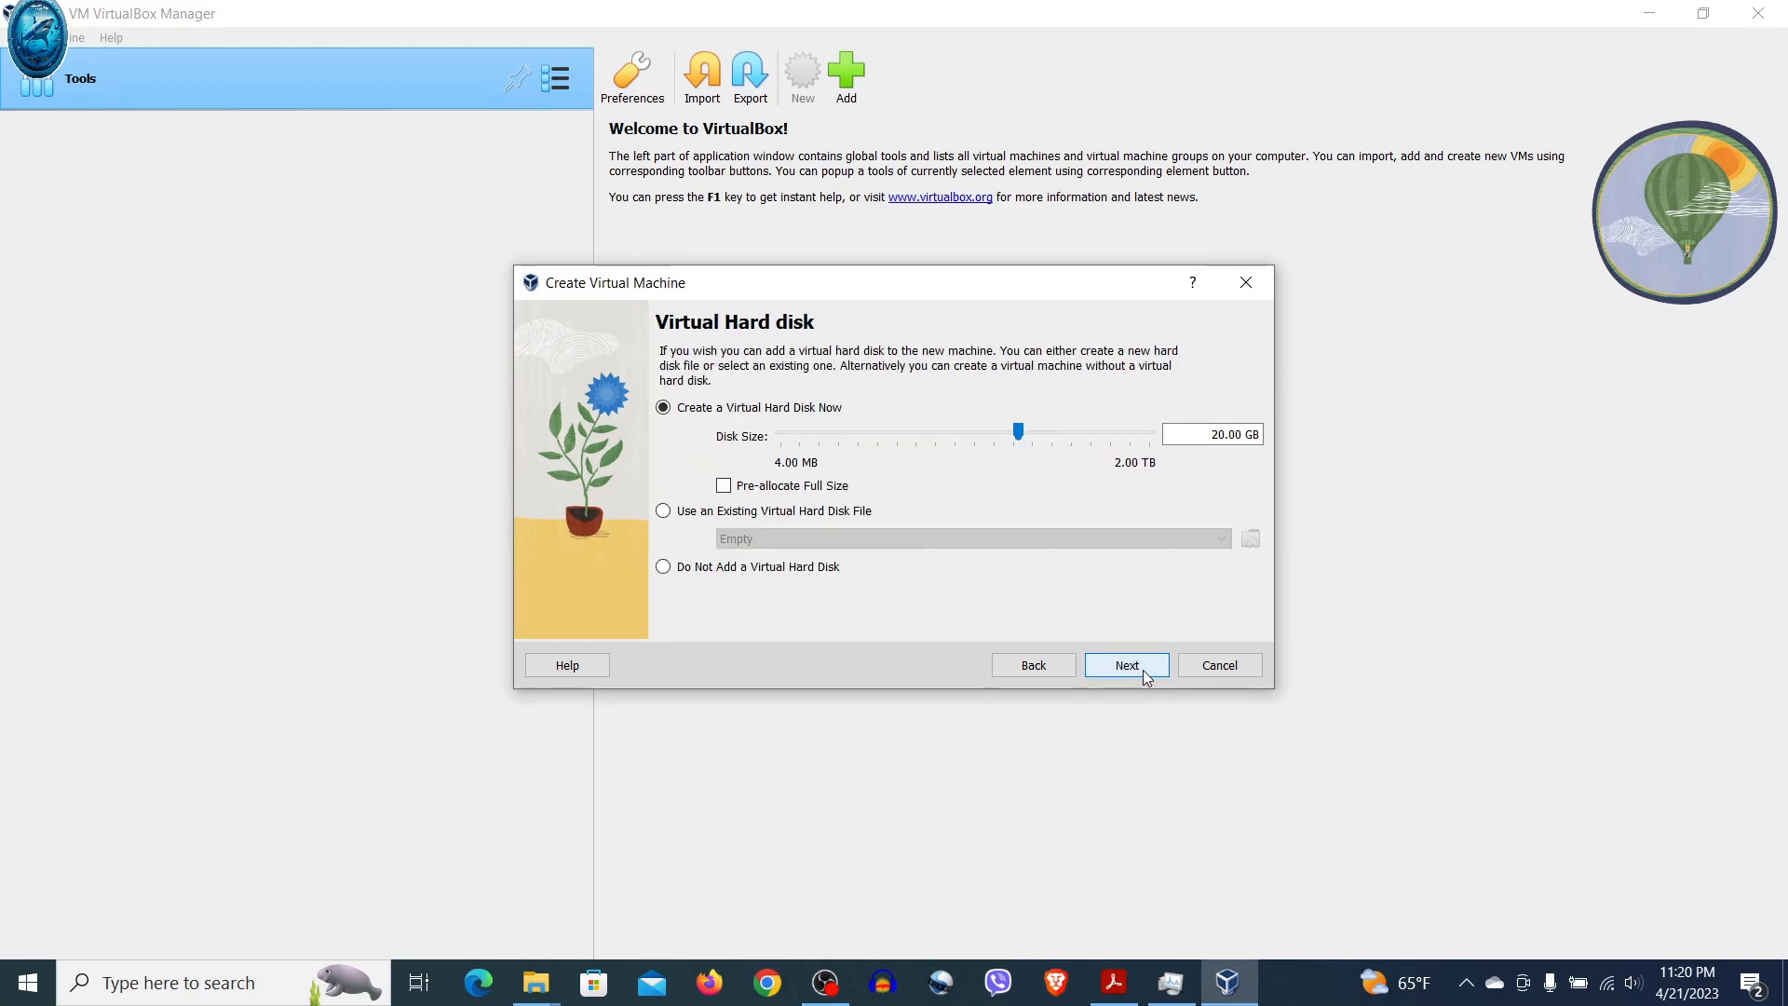
pyautogui.click(1217, 435)
pyautogui.press('BackSpace')
pyautogui.write('4')
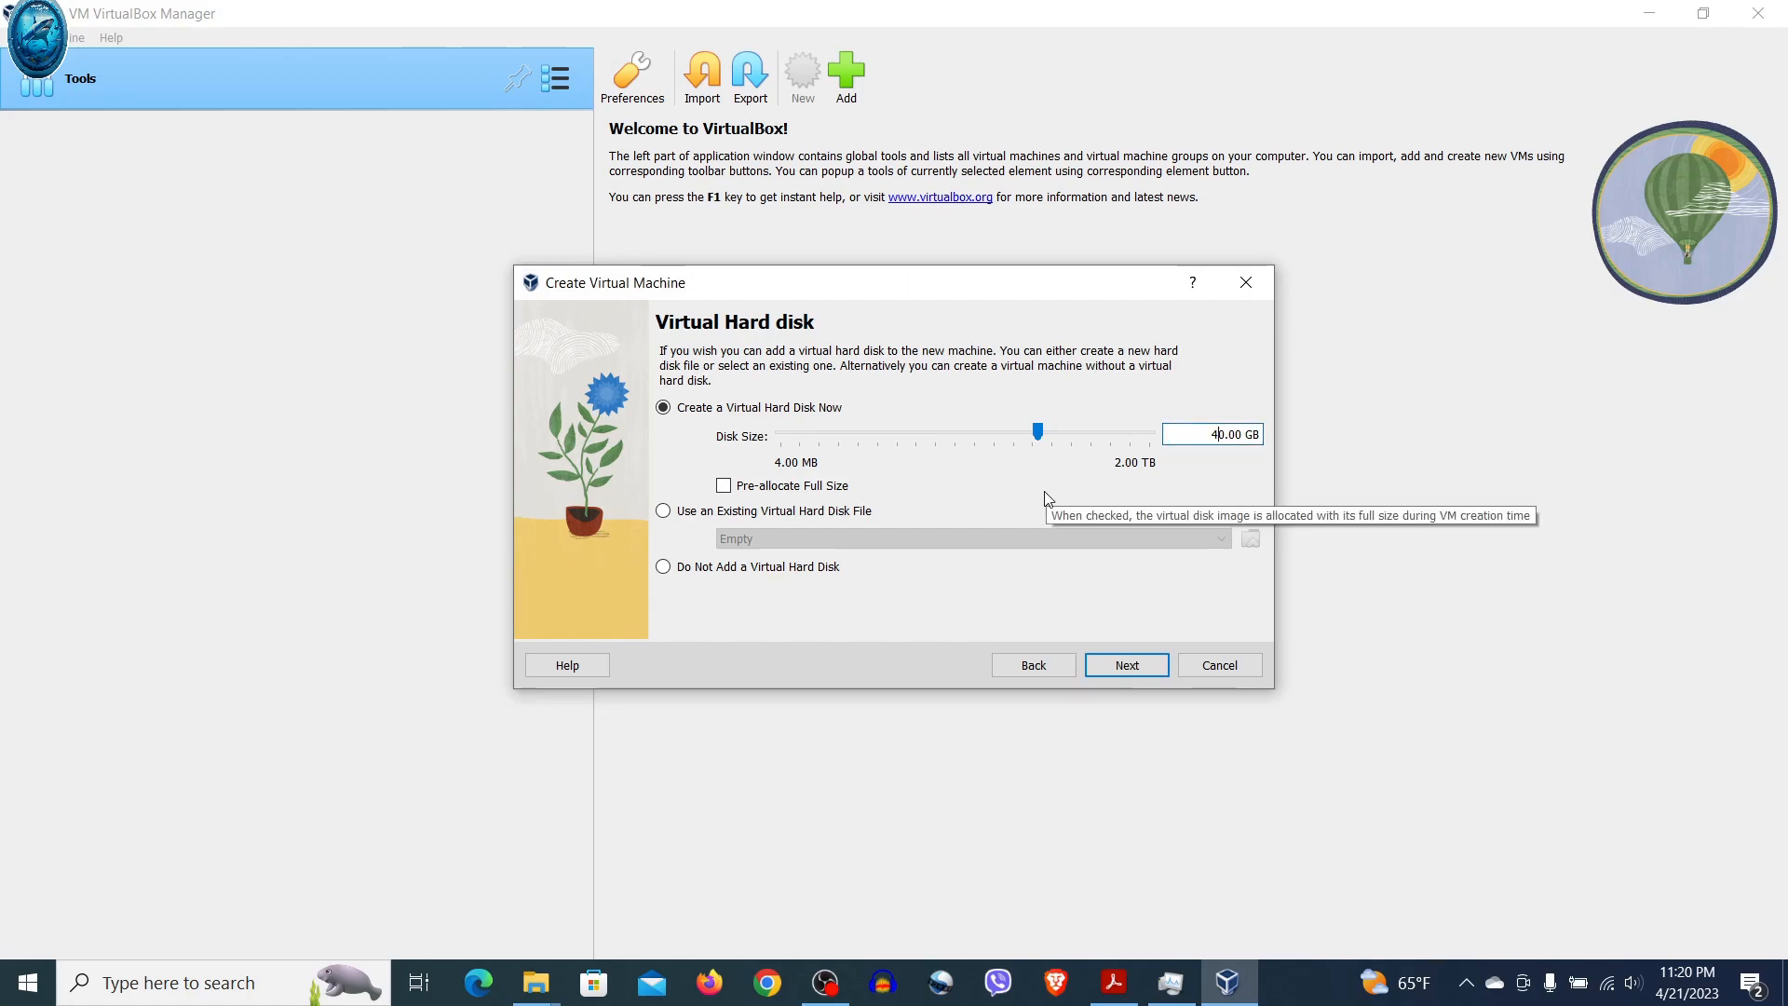
pyautogui.click(1129, 665)
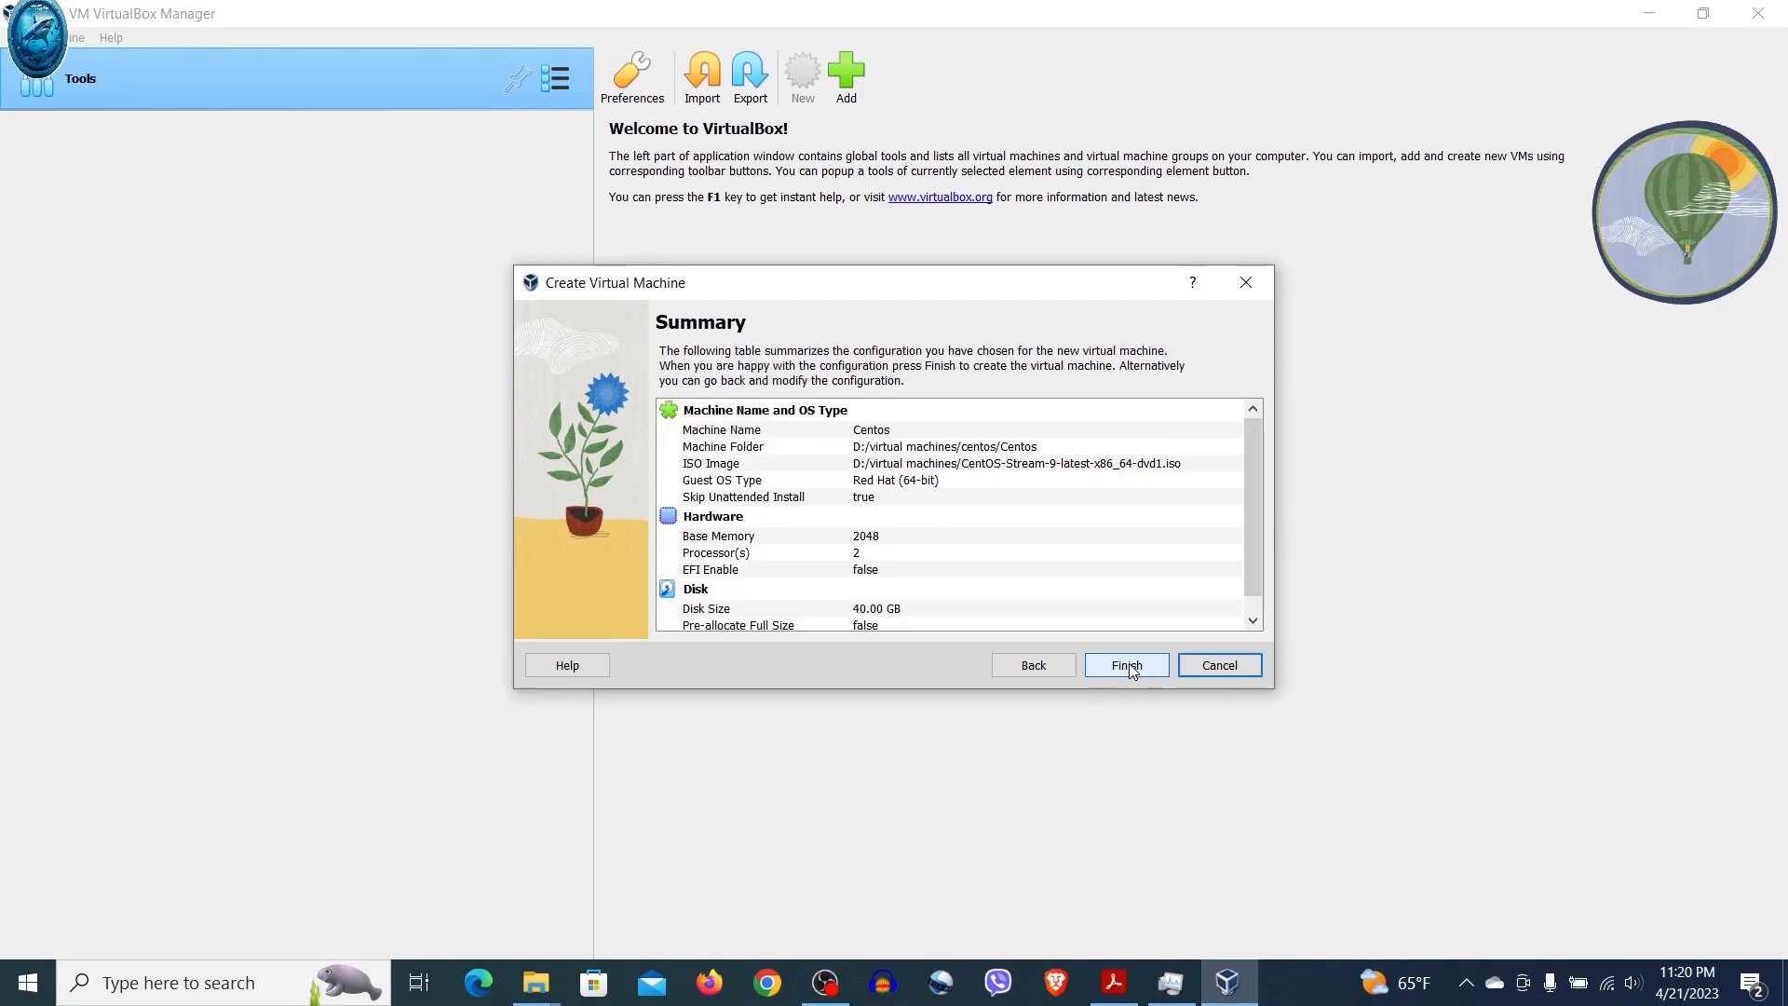
pyautogui.click(1254, 621)
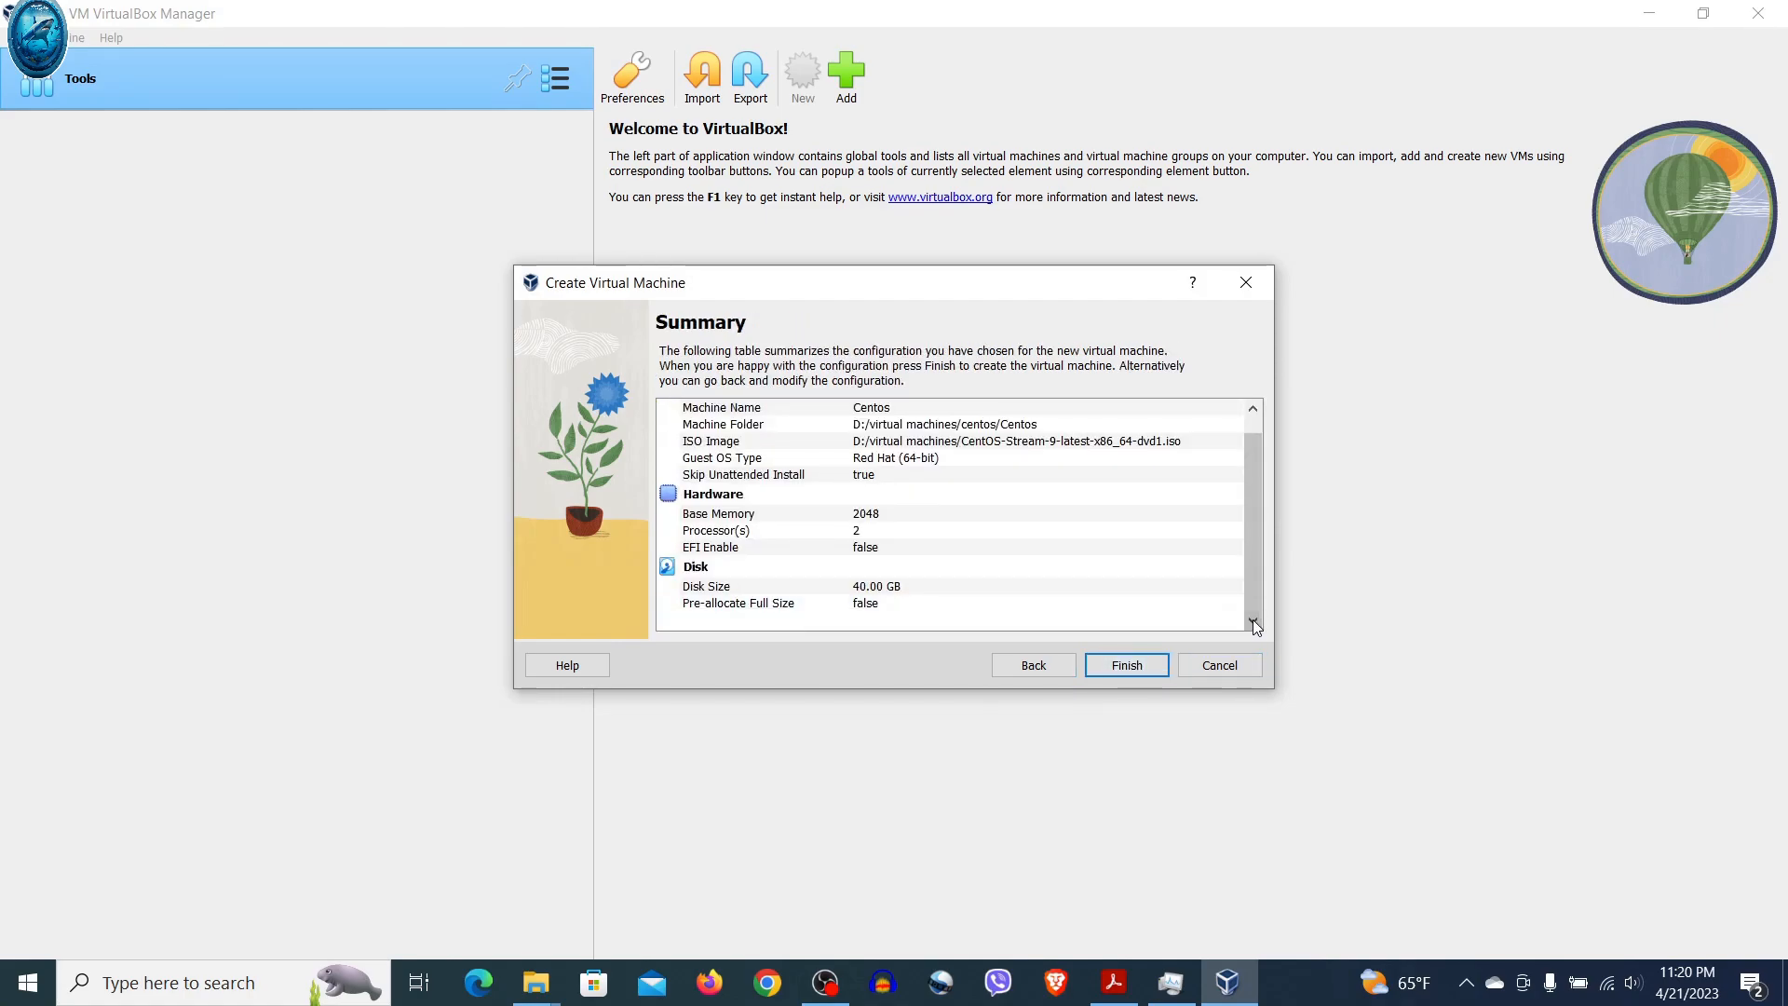
# Finish creating the Centos VM, start it, and maximize its window
pyautogui.click(1124, 666)
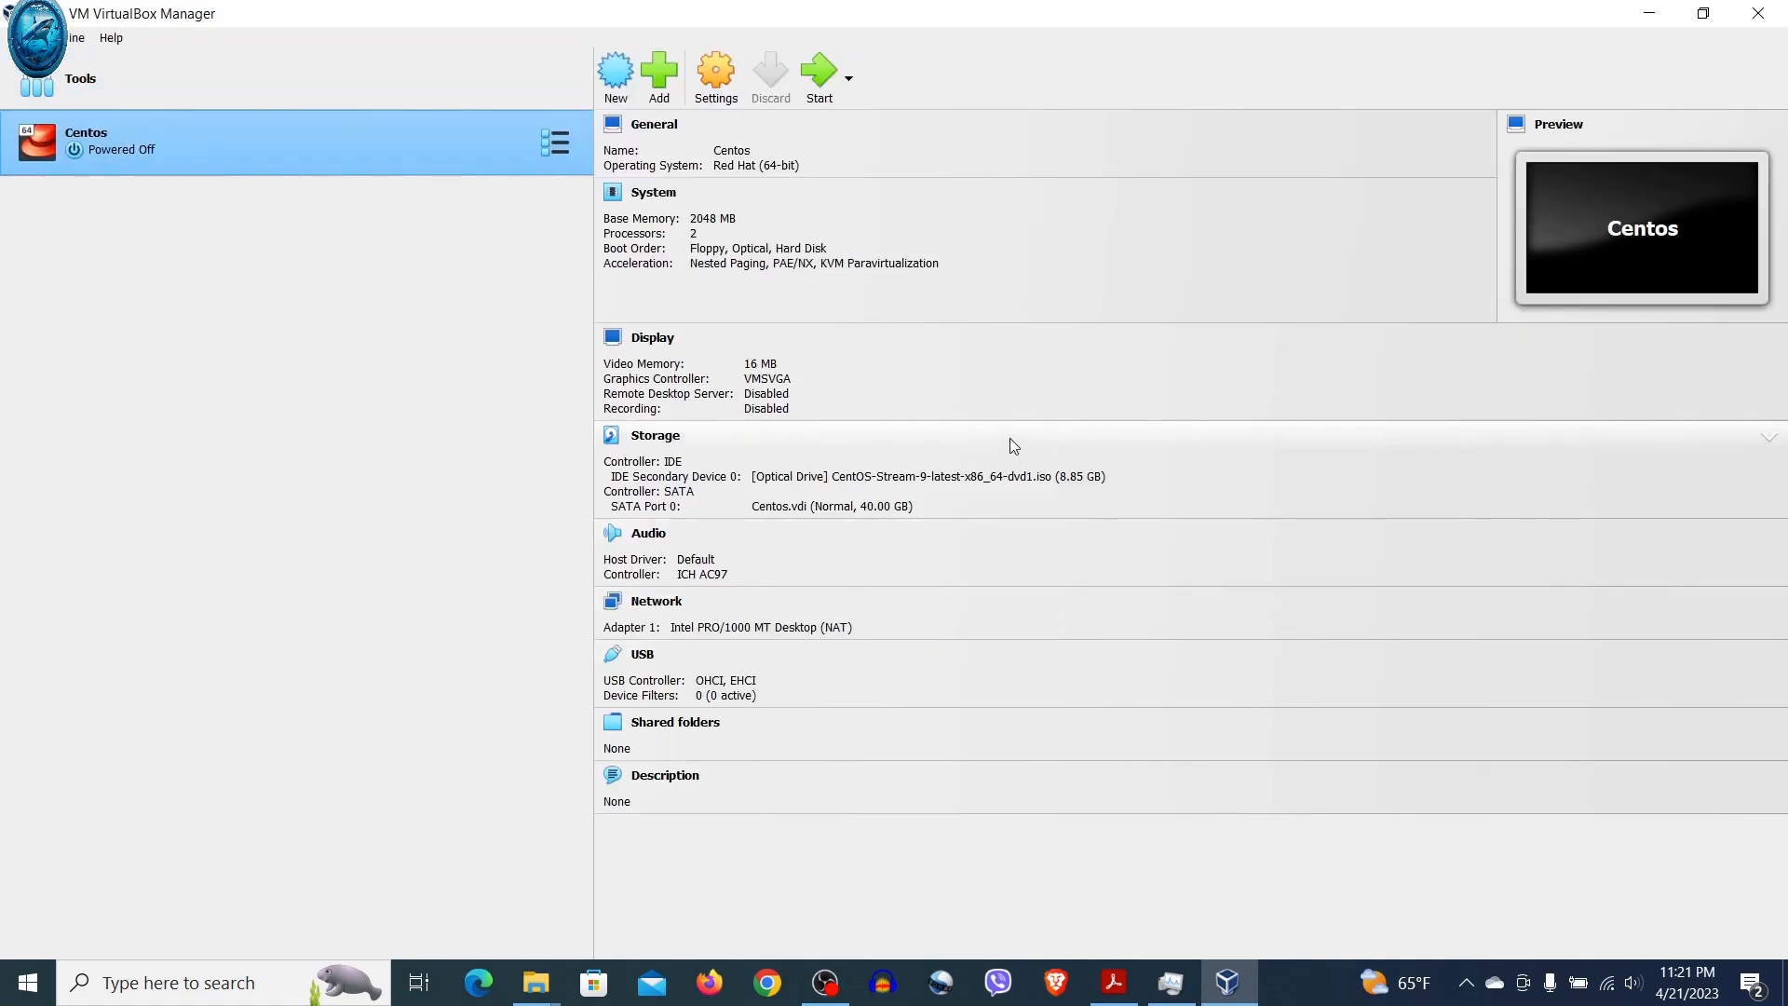
pyautogui.click(823, 93)
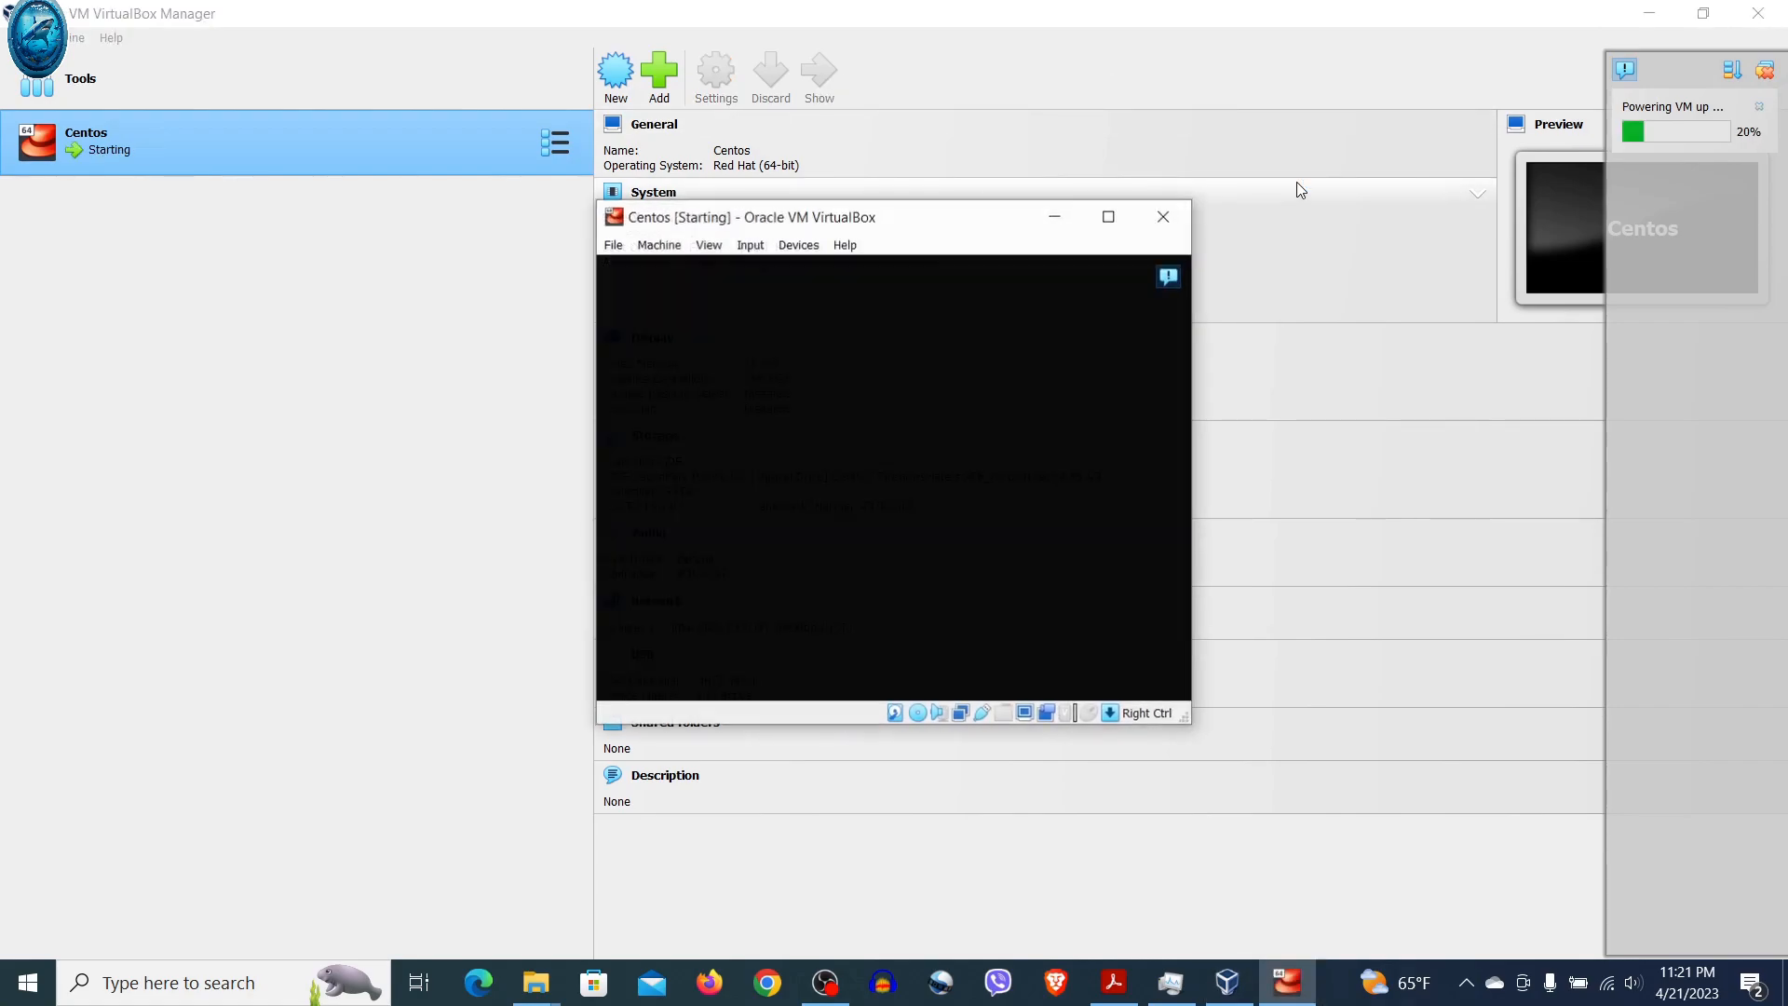
pyautogui.click(1109, 216)
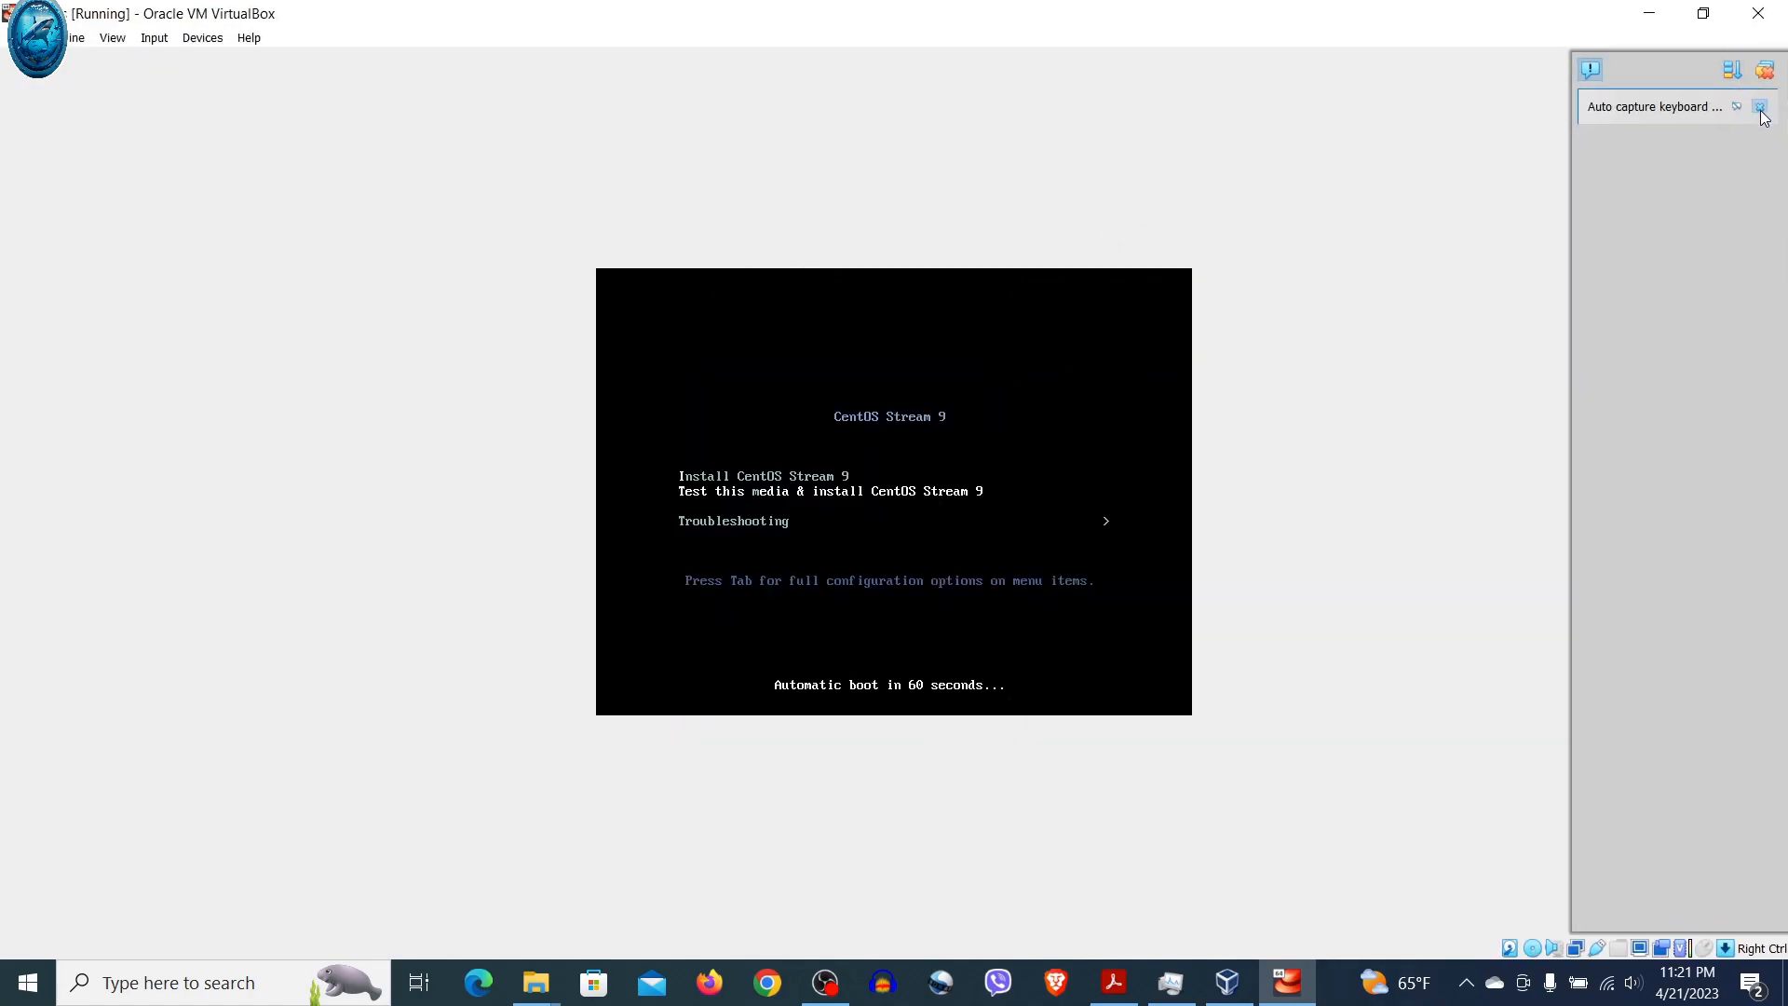
# Capture keyboard and mouse, boot Install CentOS Stream 9, and switch the VM to full-screen
pyautogui.click(1758, 106)
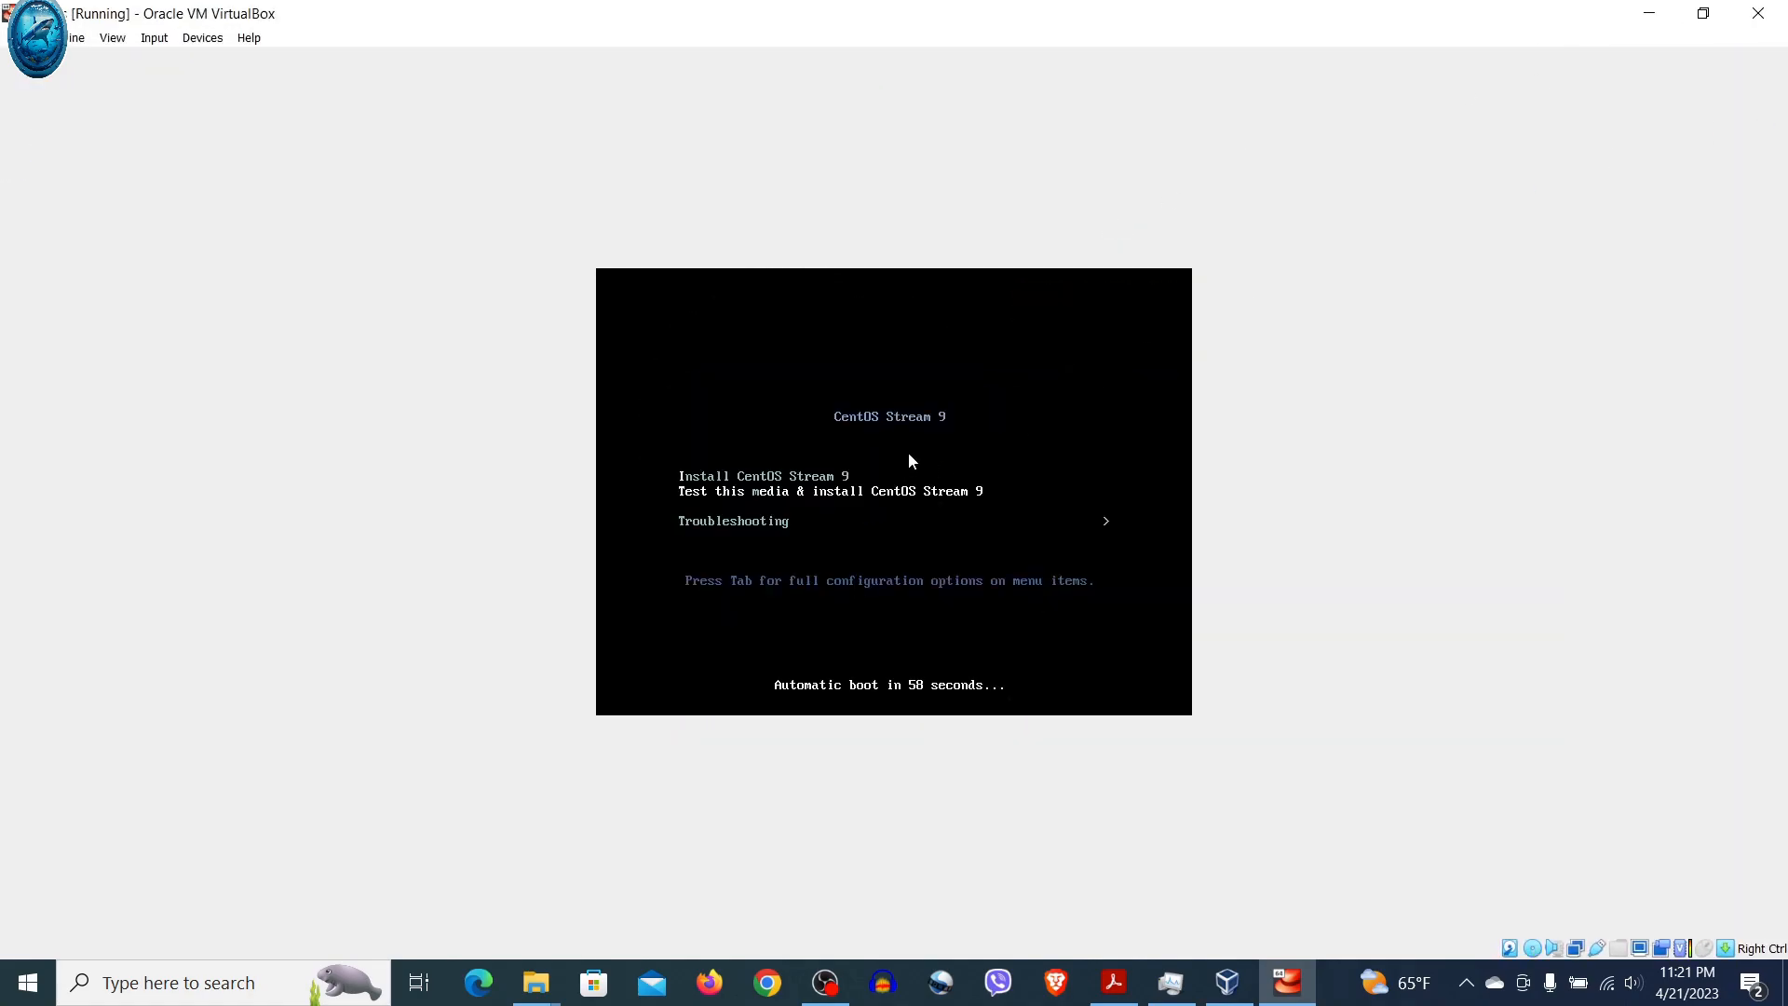
pyautogui.click(908, 452)
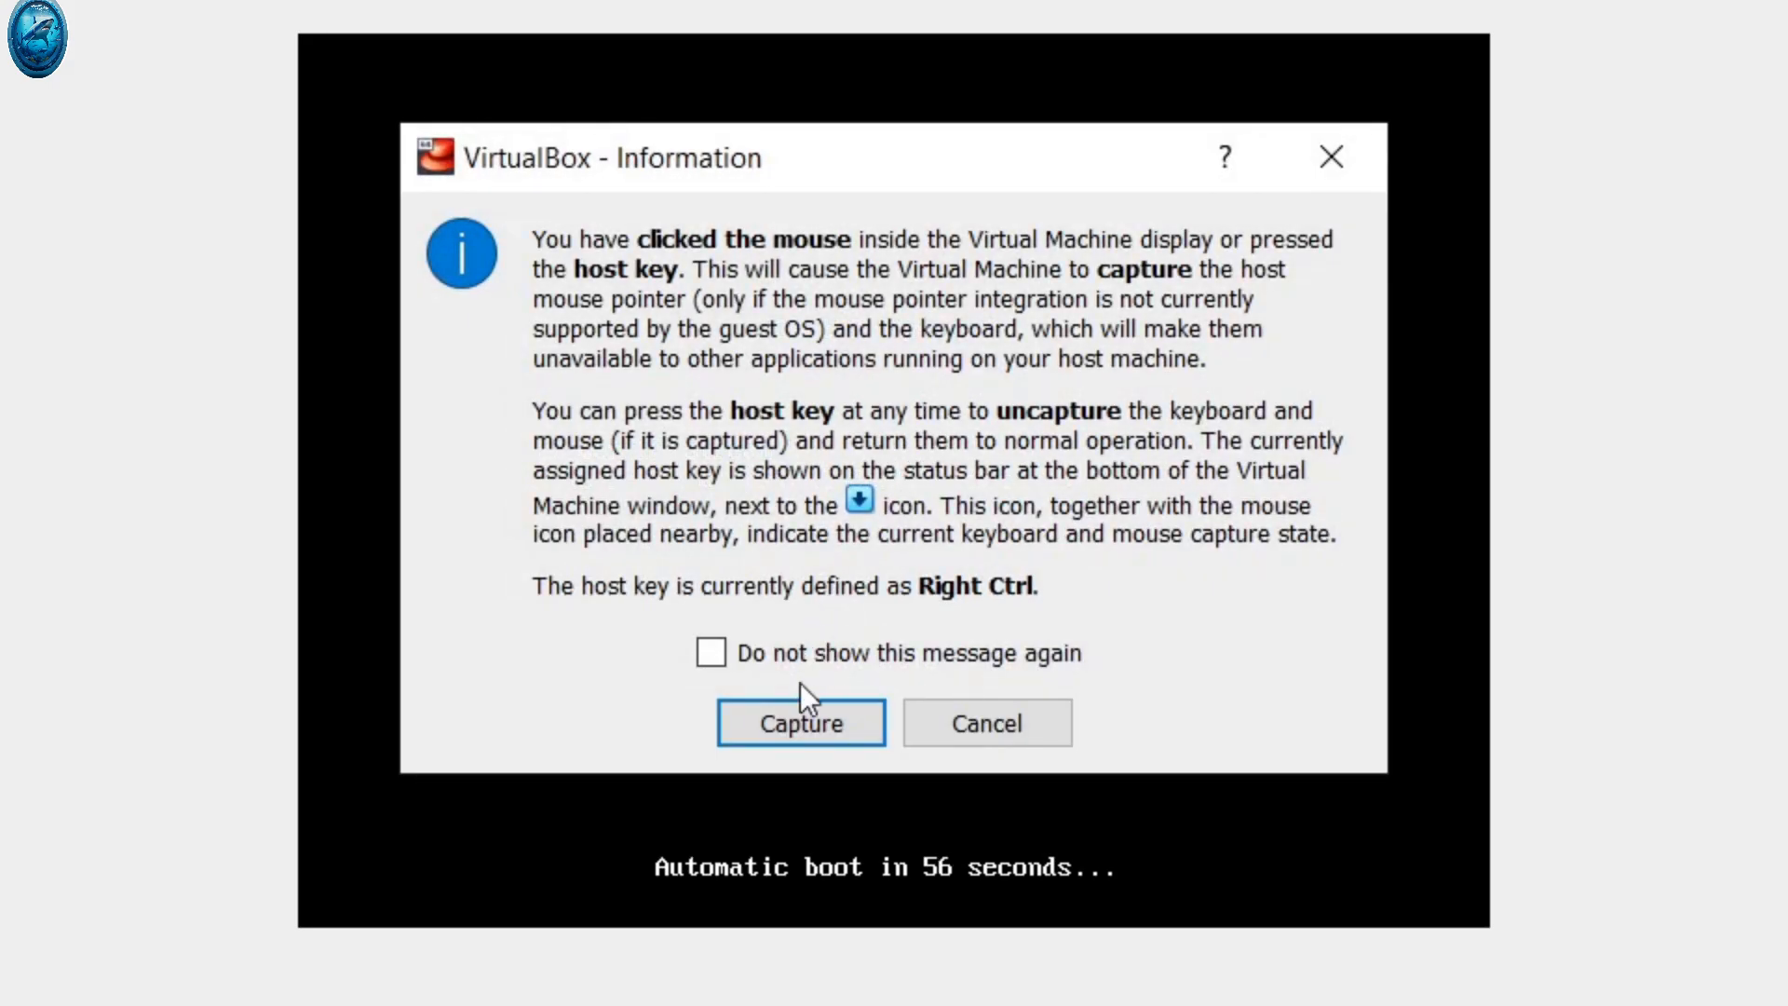
pyautogui.click(791, 728)
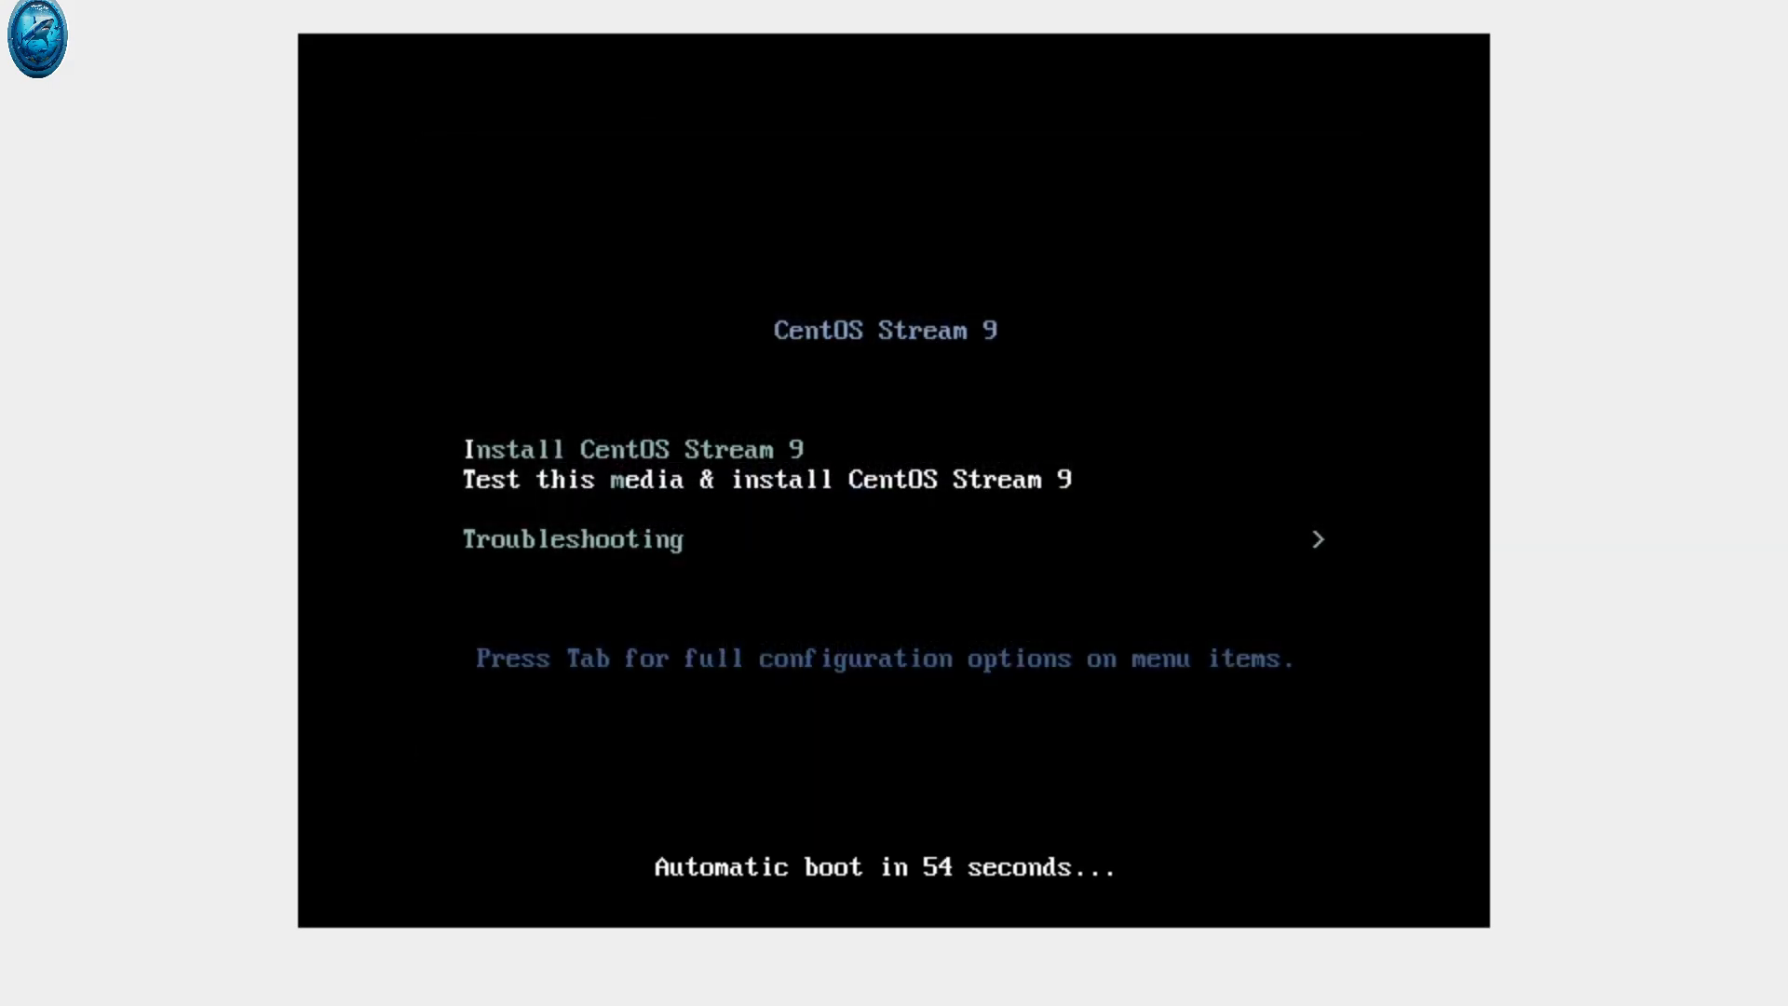
pyautogui.press('Up')
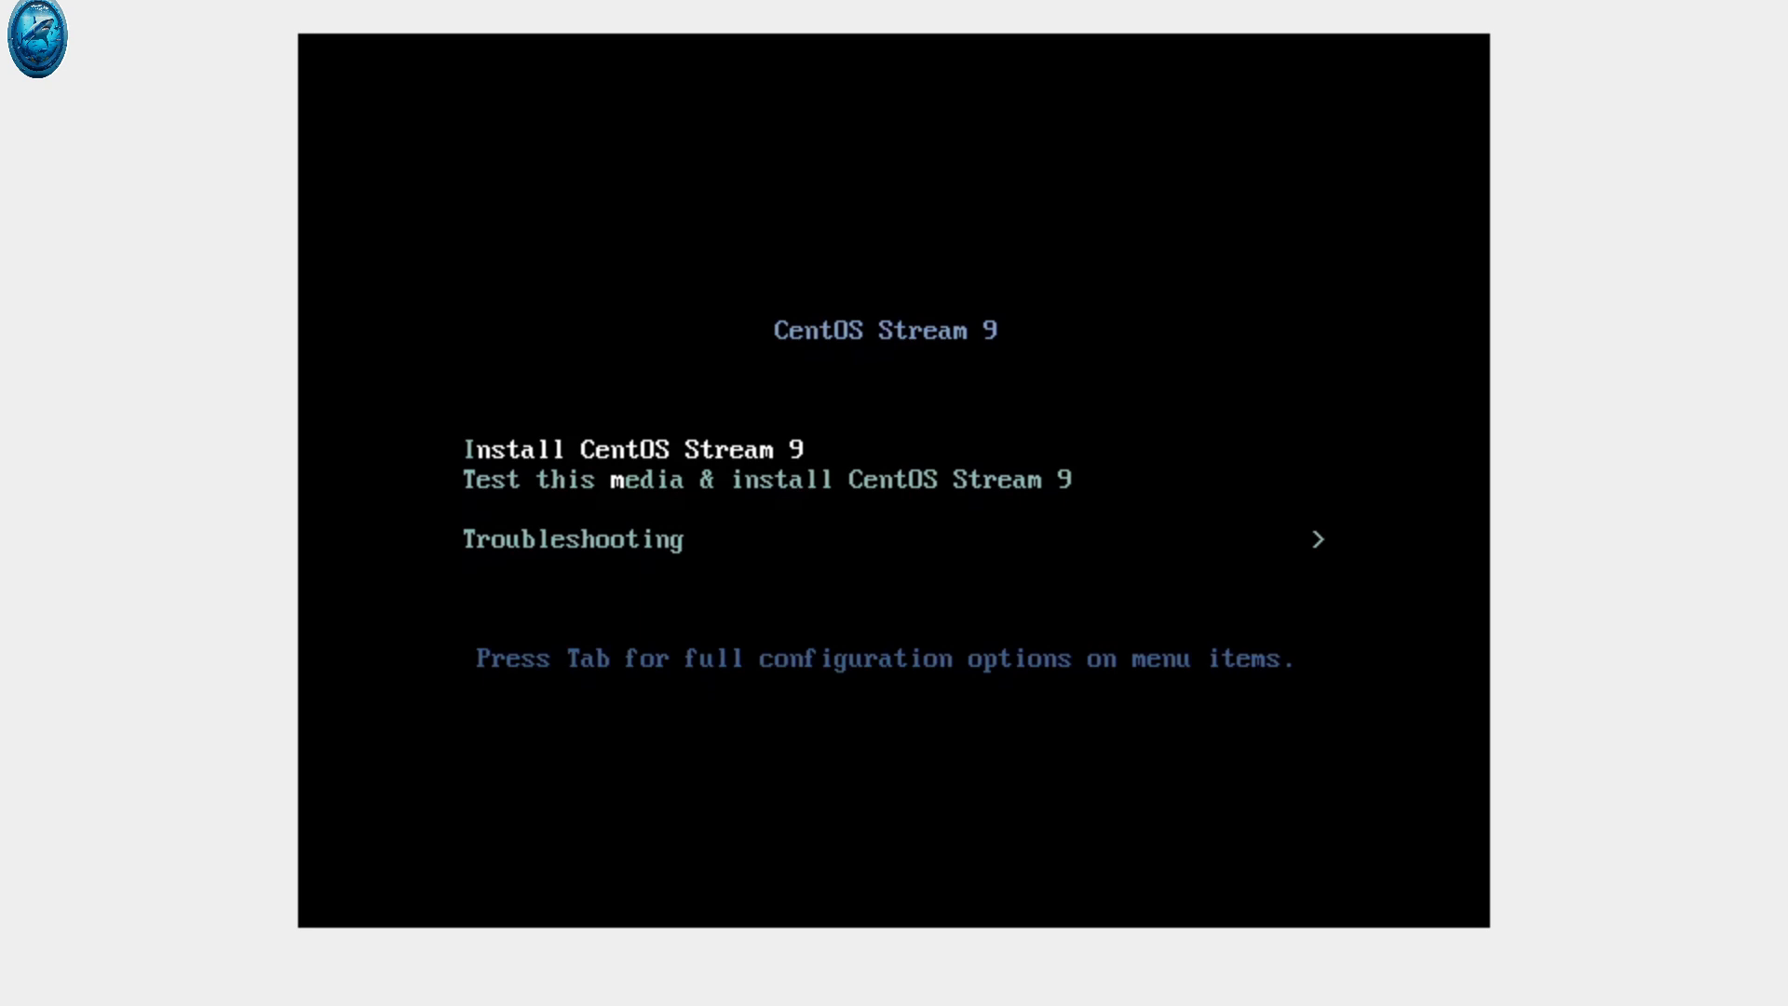
pyautogui.press('Return')
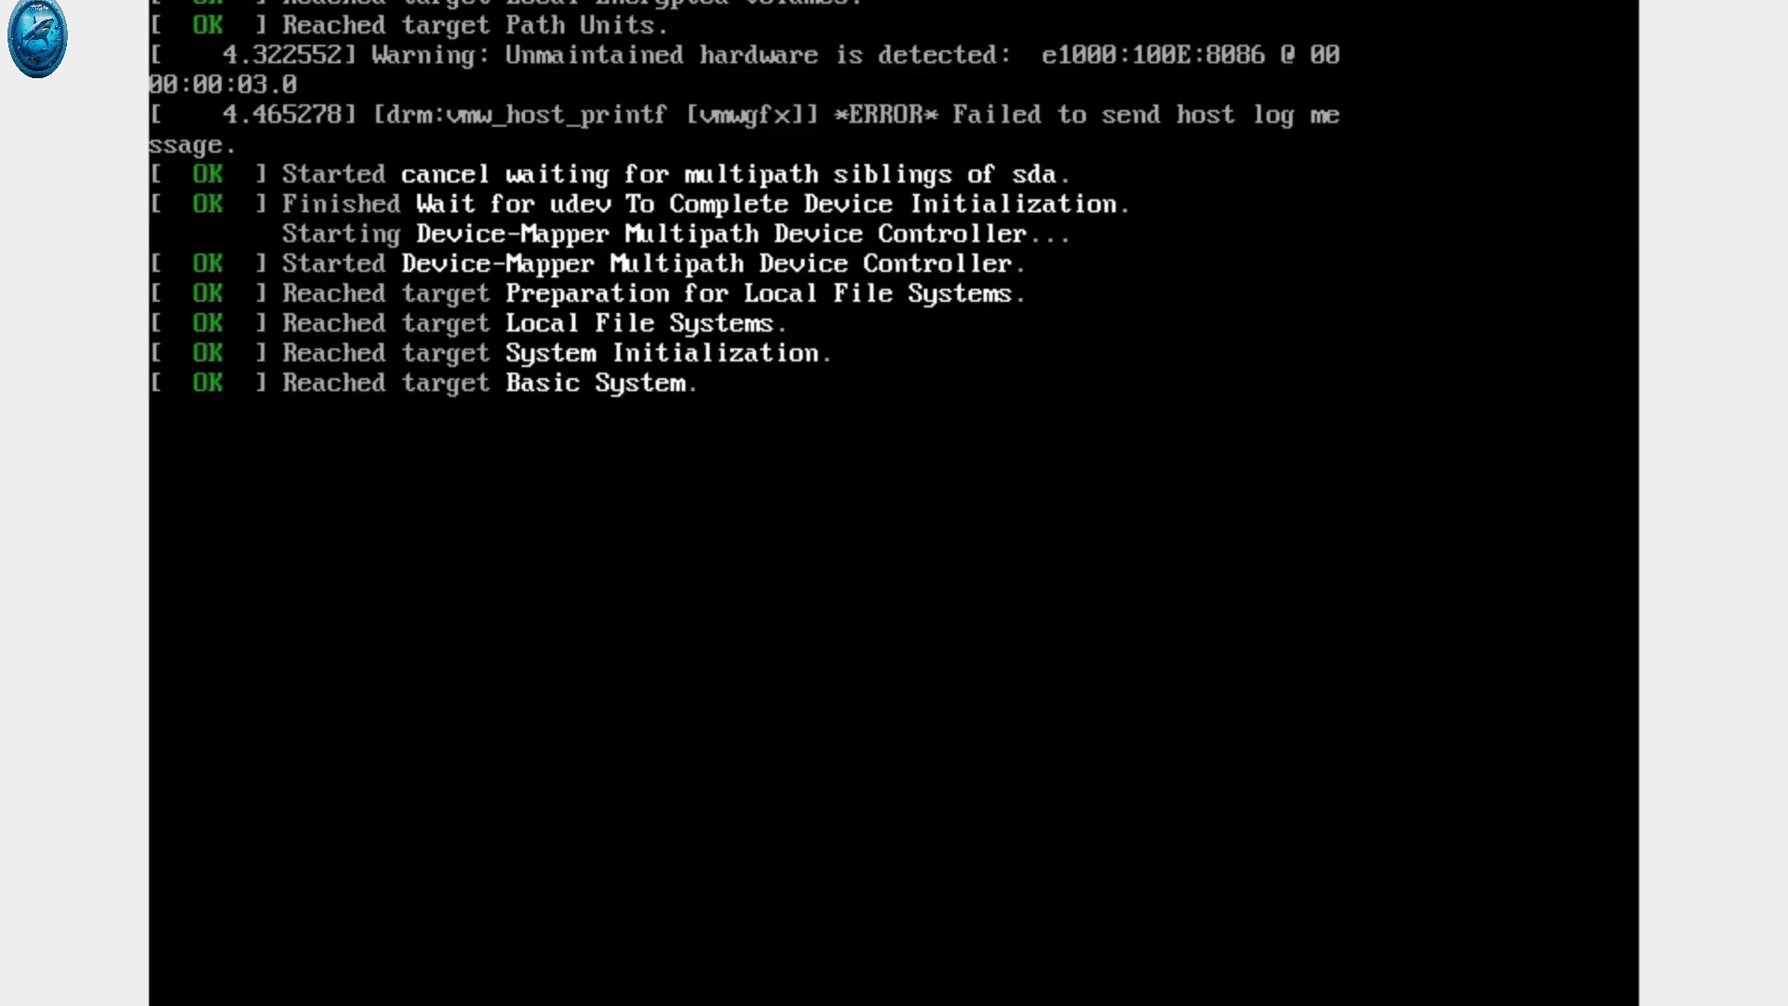
pyautogui.hotkey('ctrl', 'f')
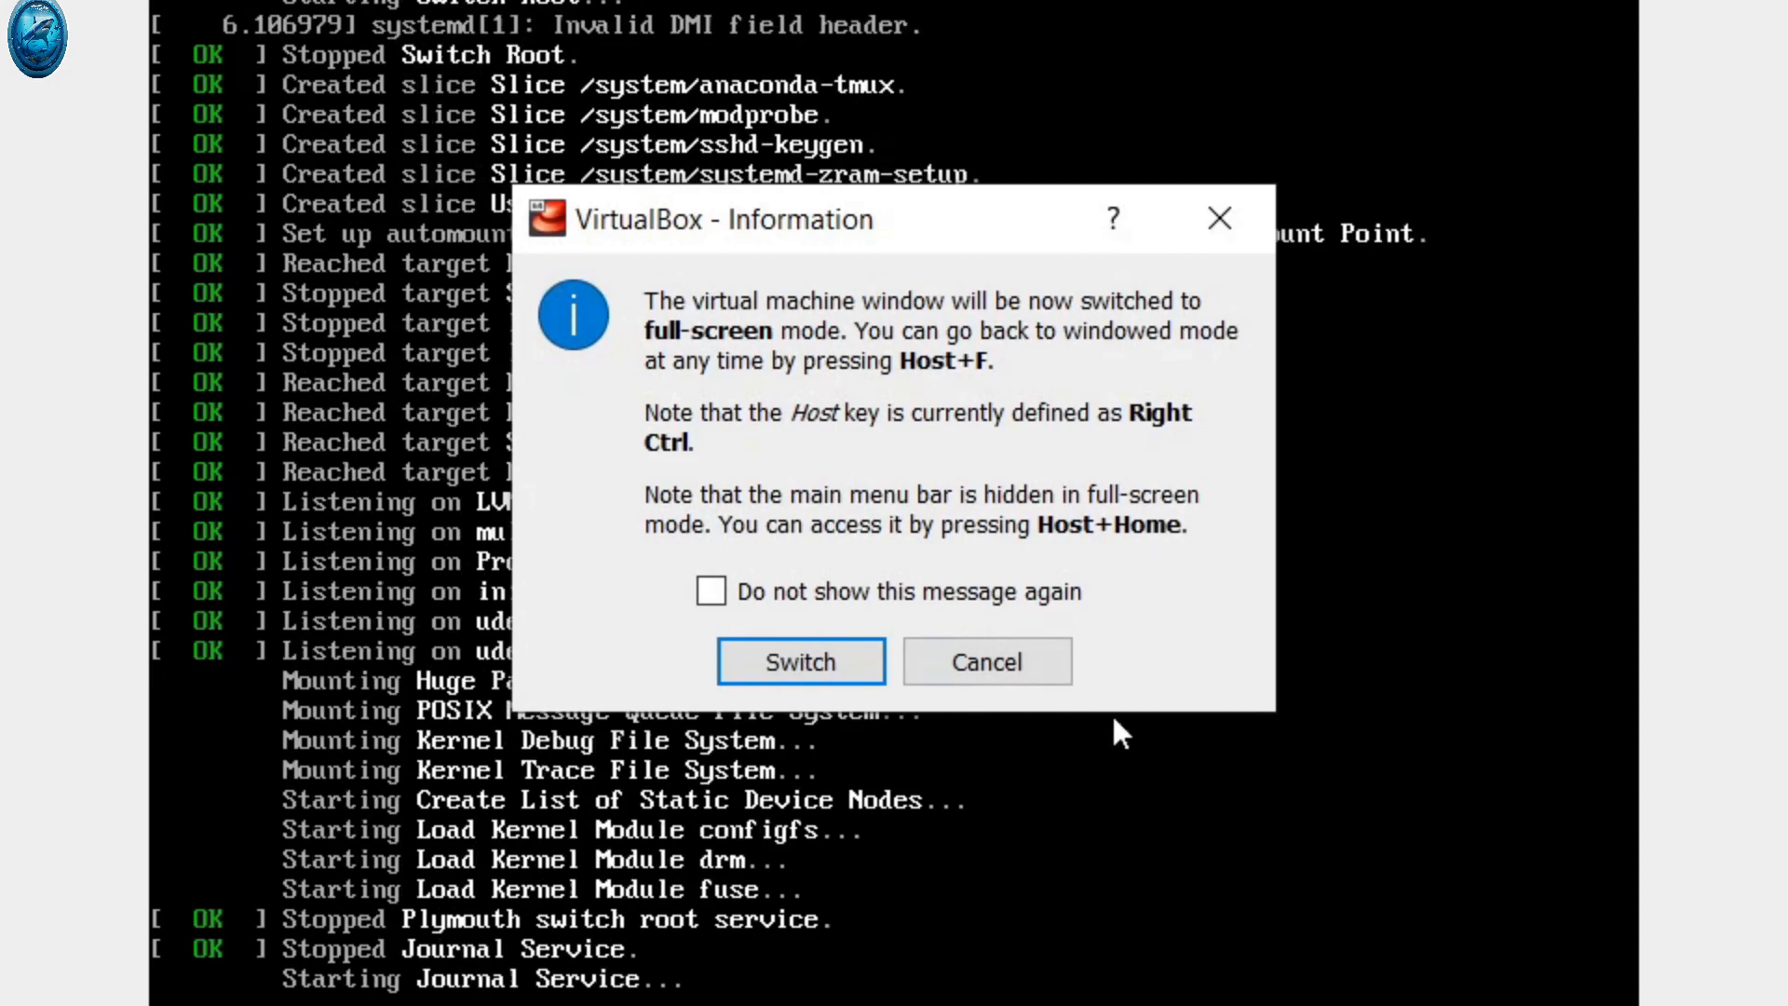
pyautogui.click(813, 667)
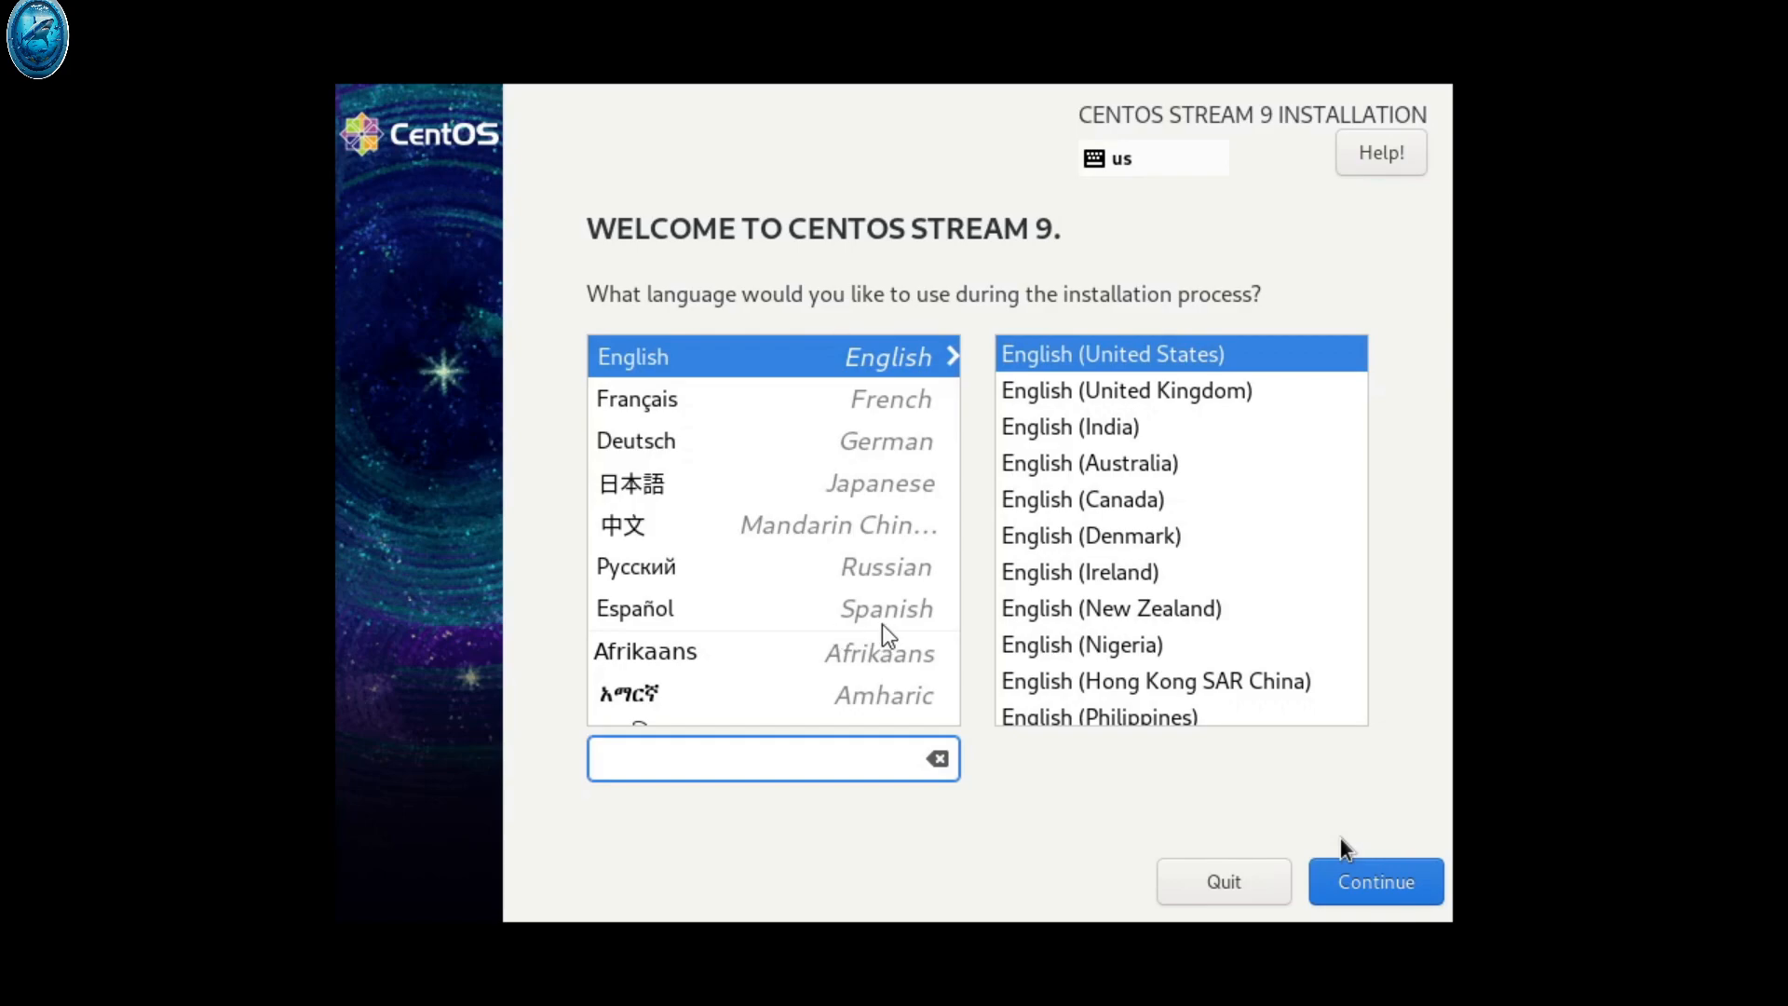
# Accept English (United States) as the language and continue to the Installation Summary
pyautogui.click(1350, 884)
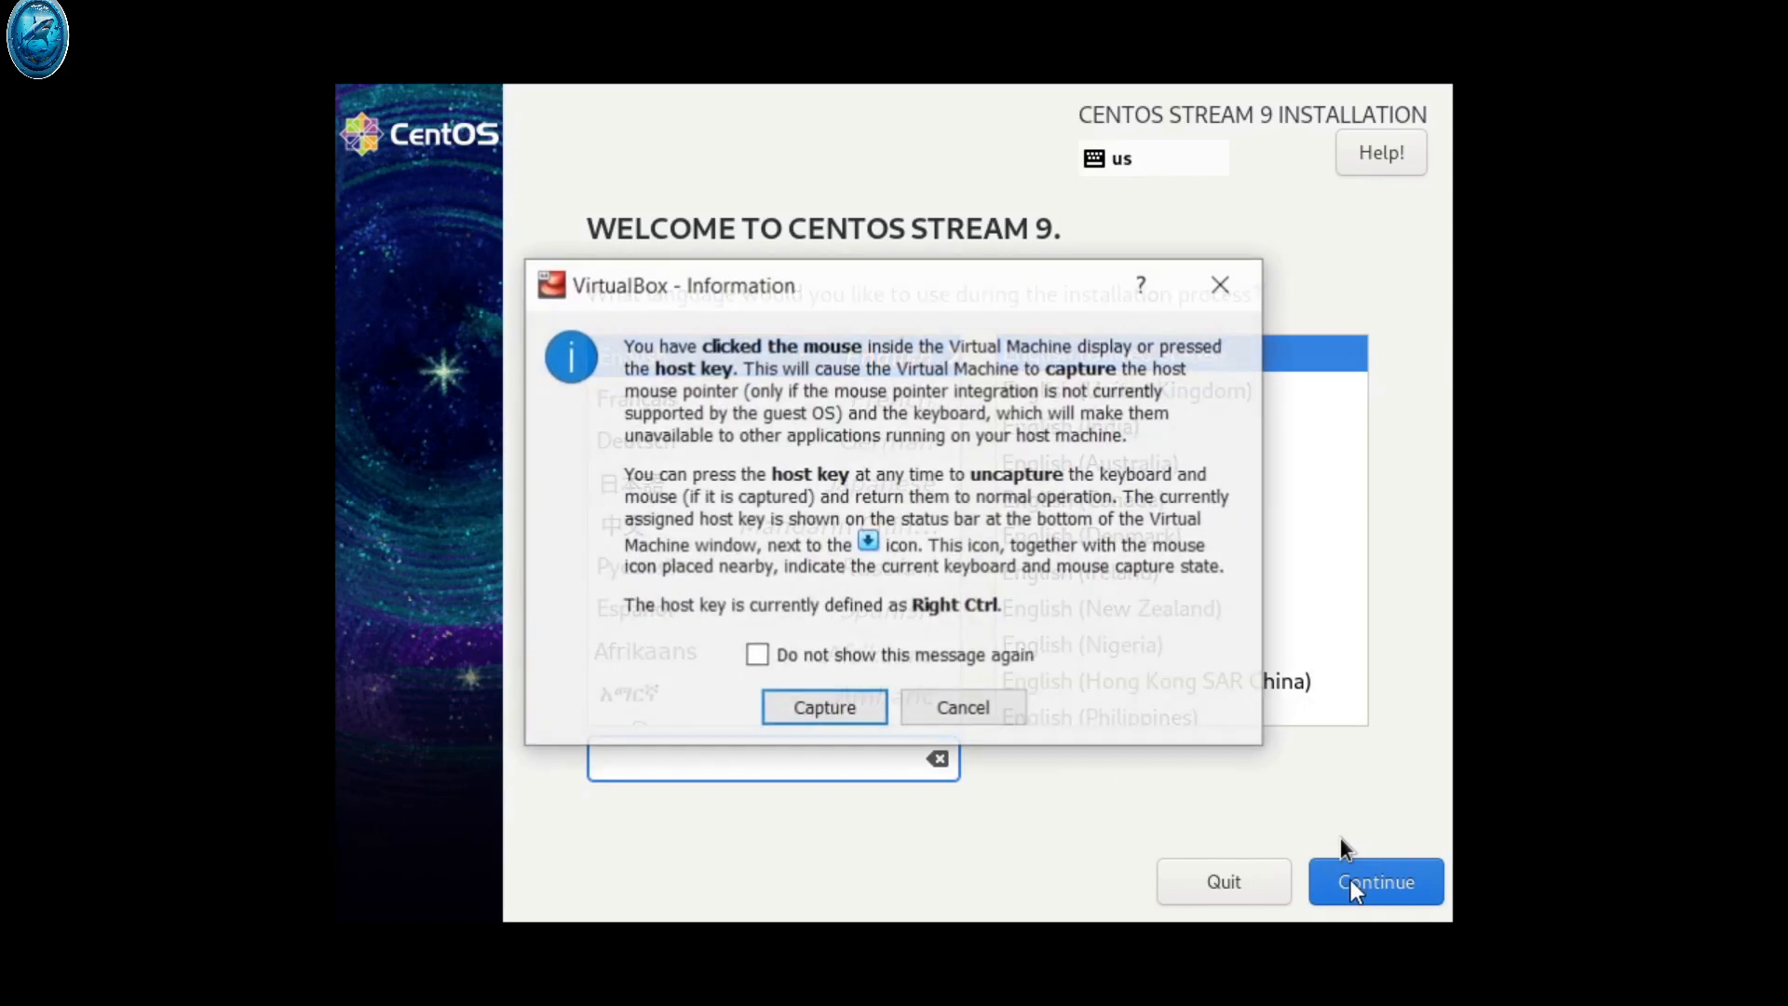
pyautogui.click(831, 708)
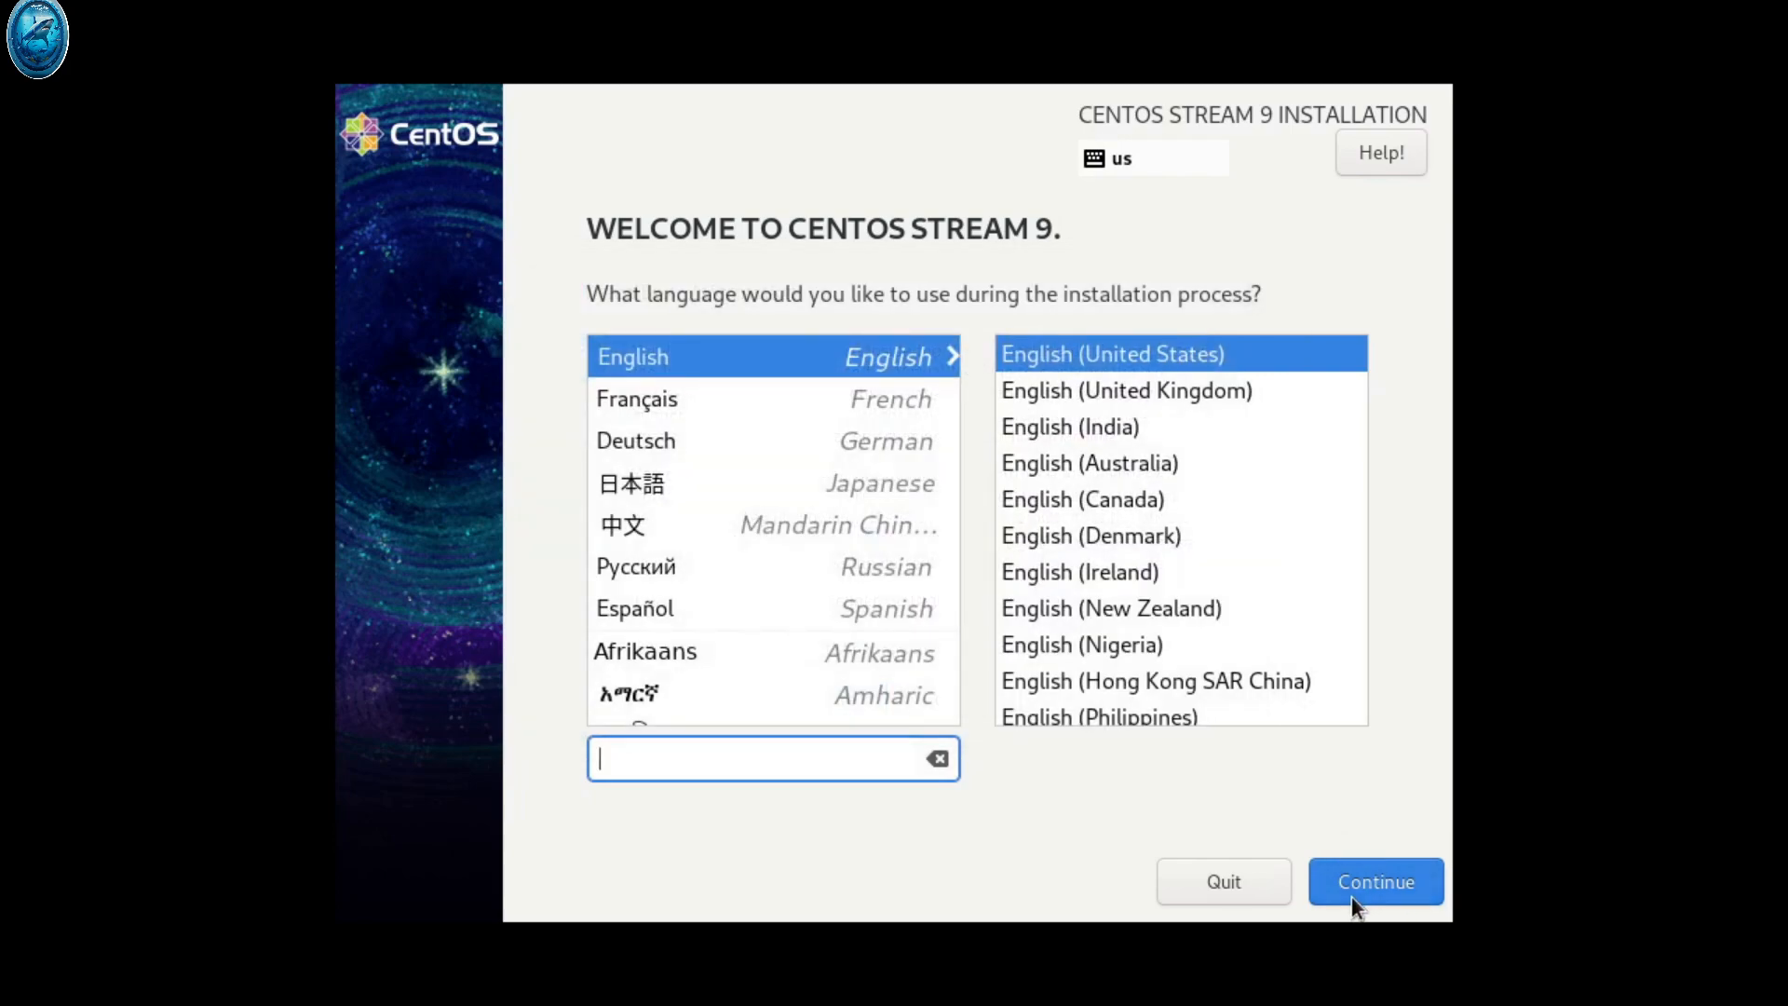
pyautogui.click(1363, 890)
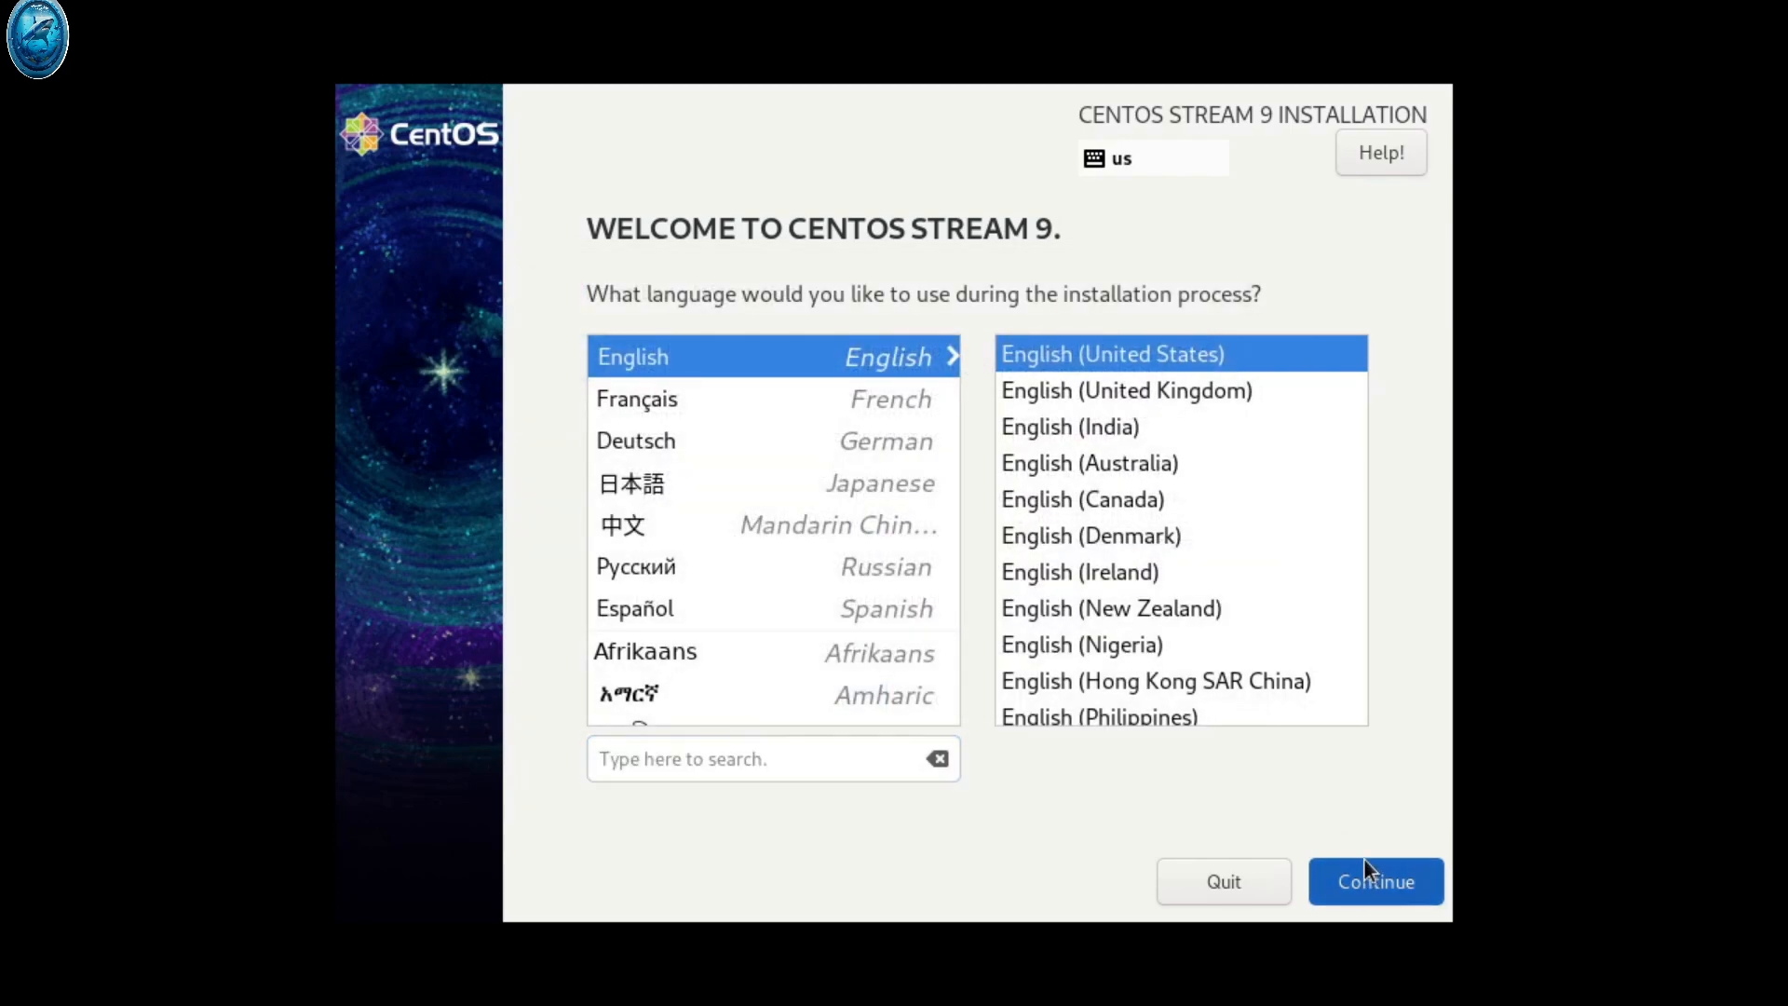
pyautogui.click(1365, 873)
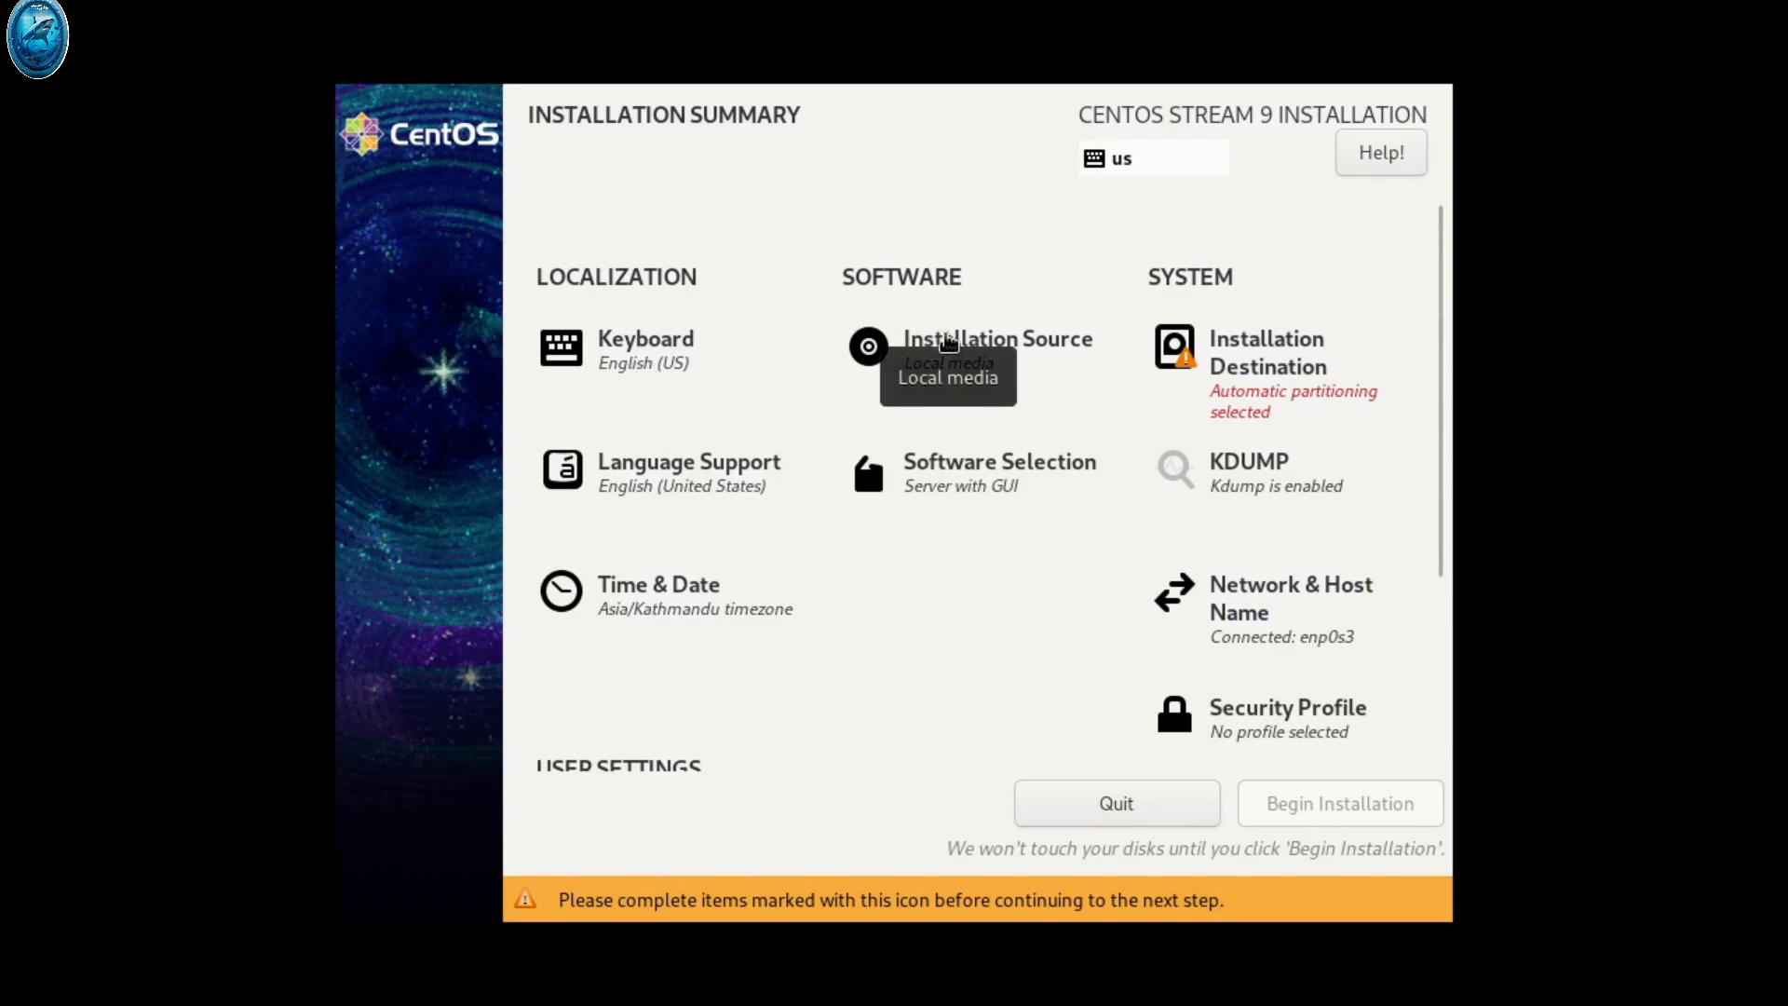
# Check the 40 GiB ATA VBOX HARDDISK as destination, keeping Automatic partitioning
pyautogui.click(1241, 352)
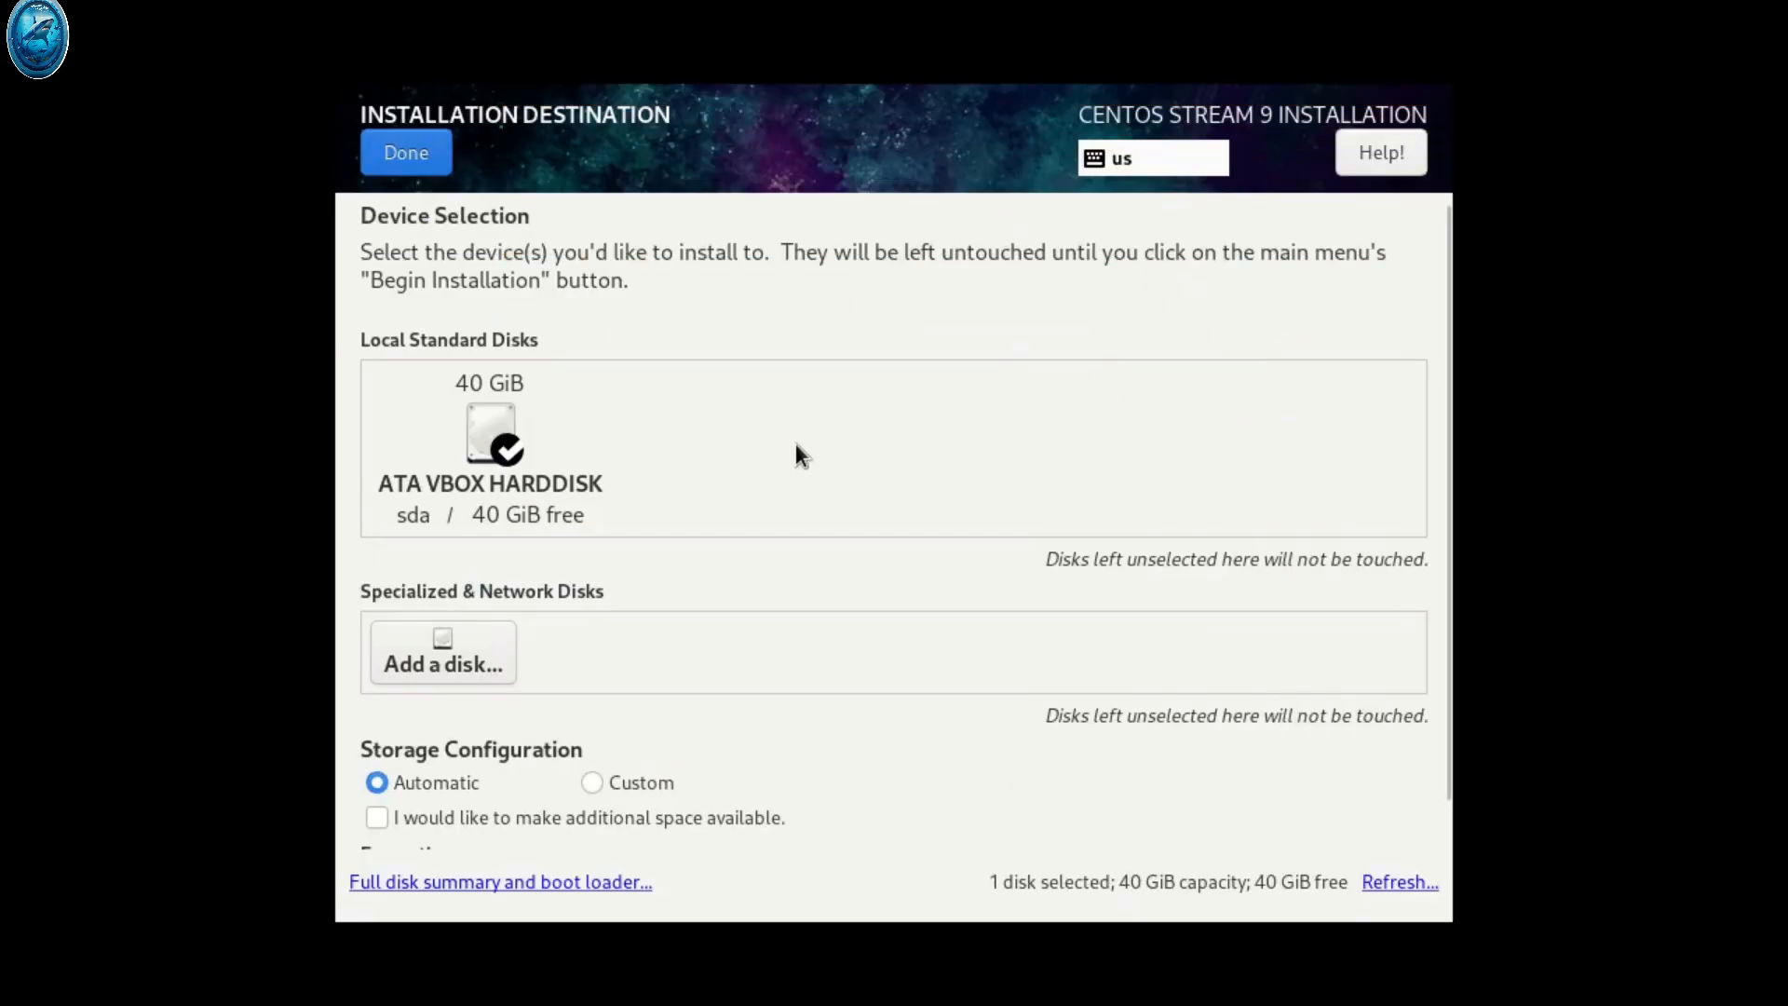
pyautogui.click(501, 448)
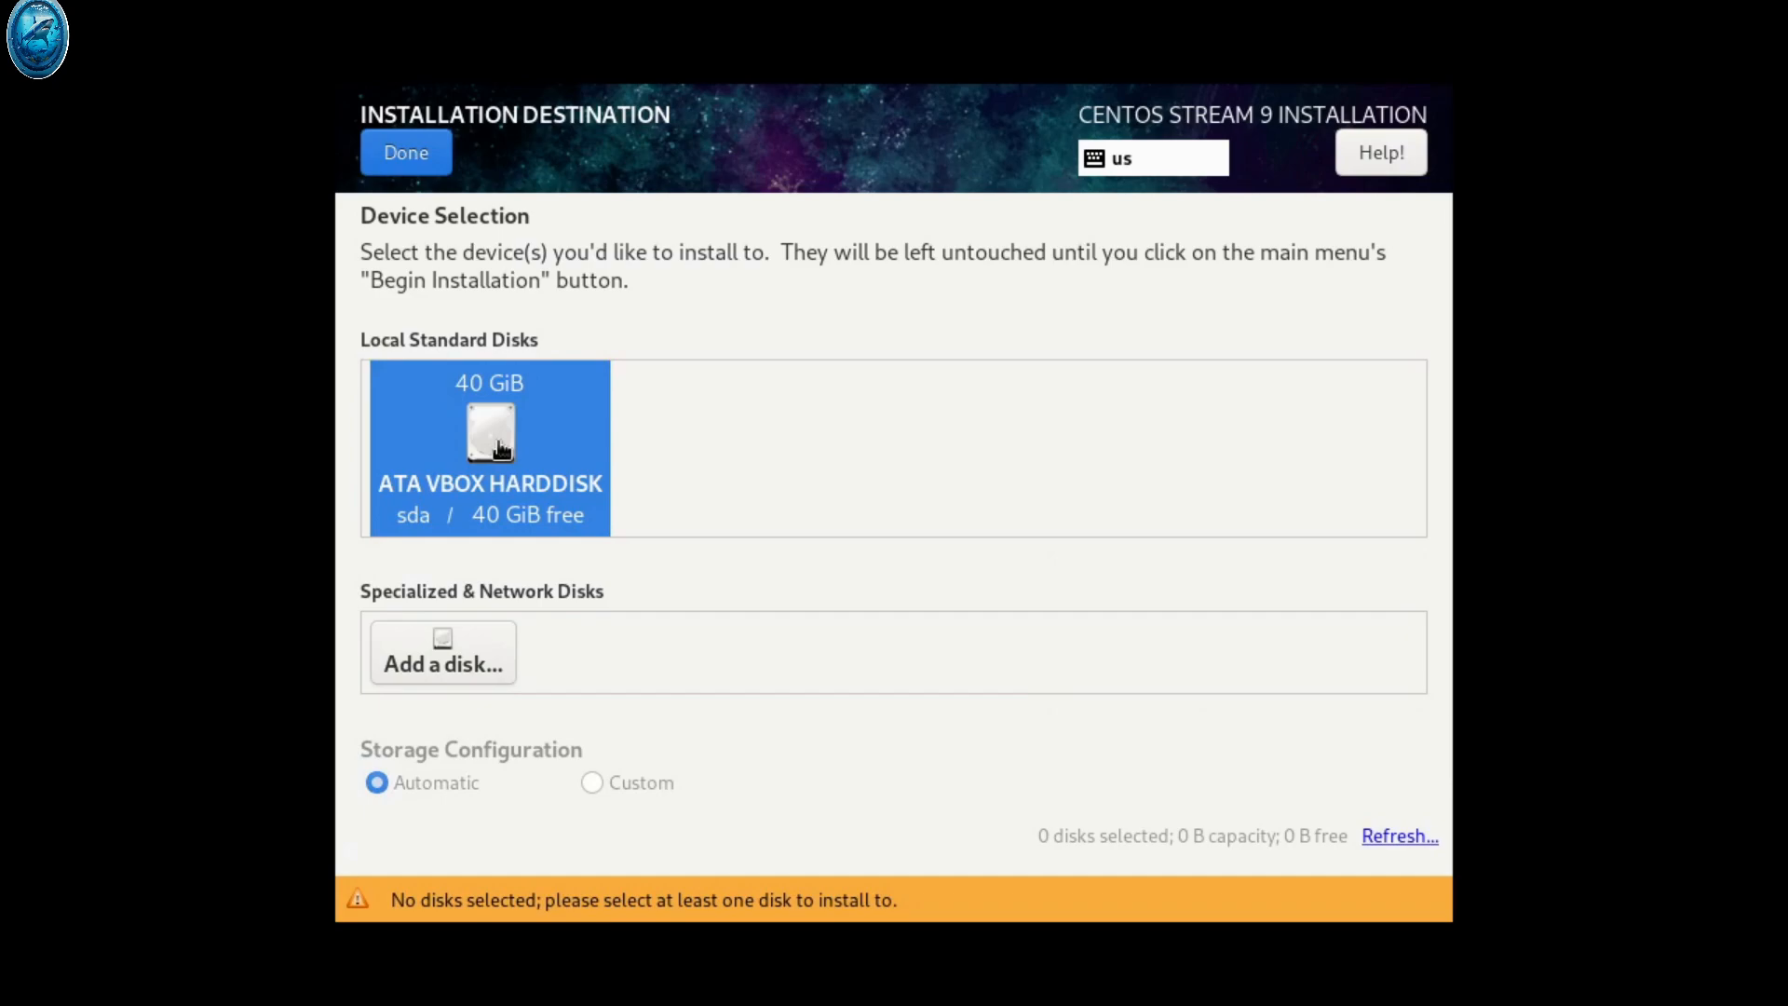
pyautogui.click(421, 159)
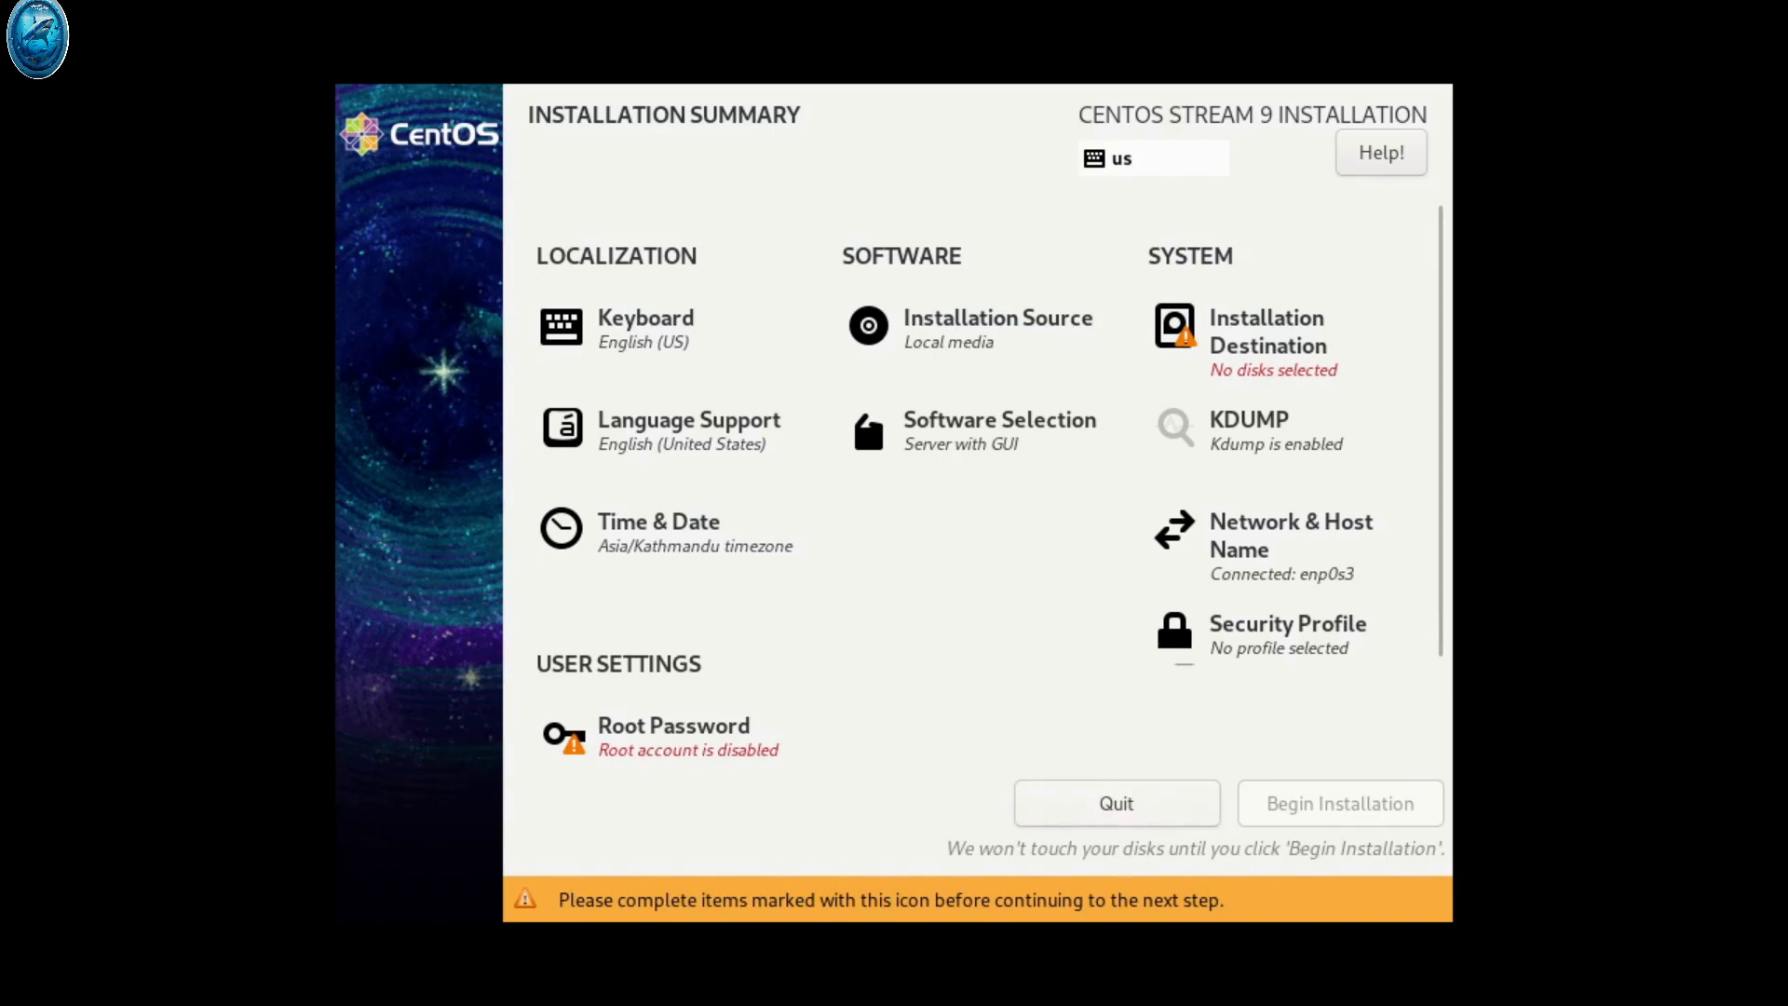
pyautogui.click(1245, 371)
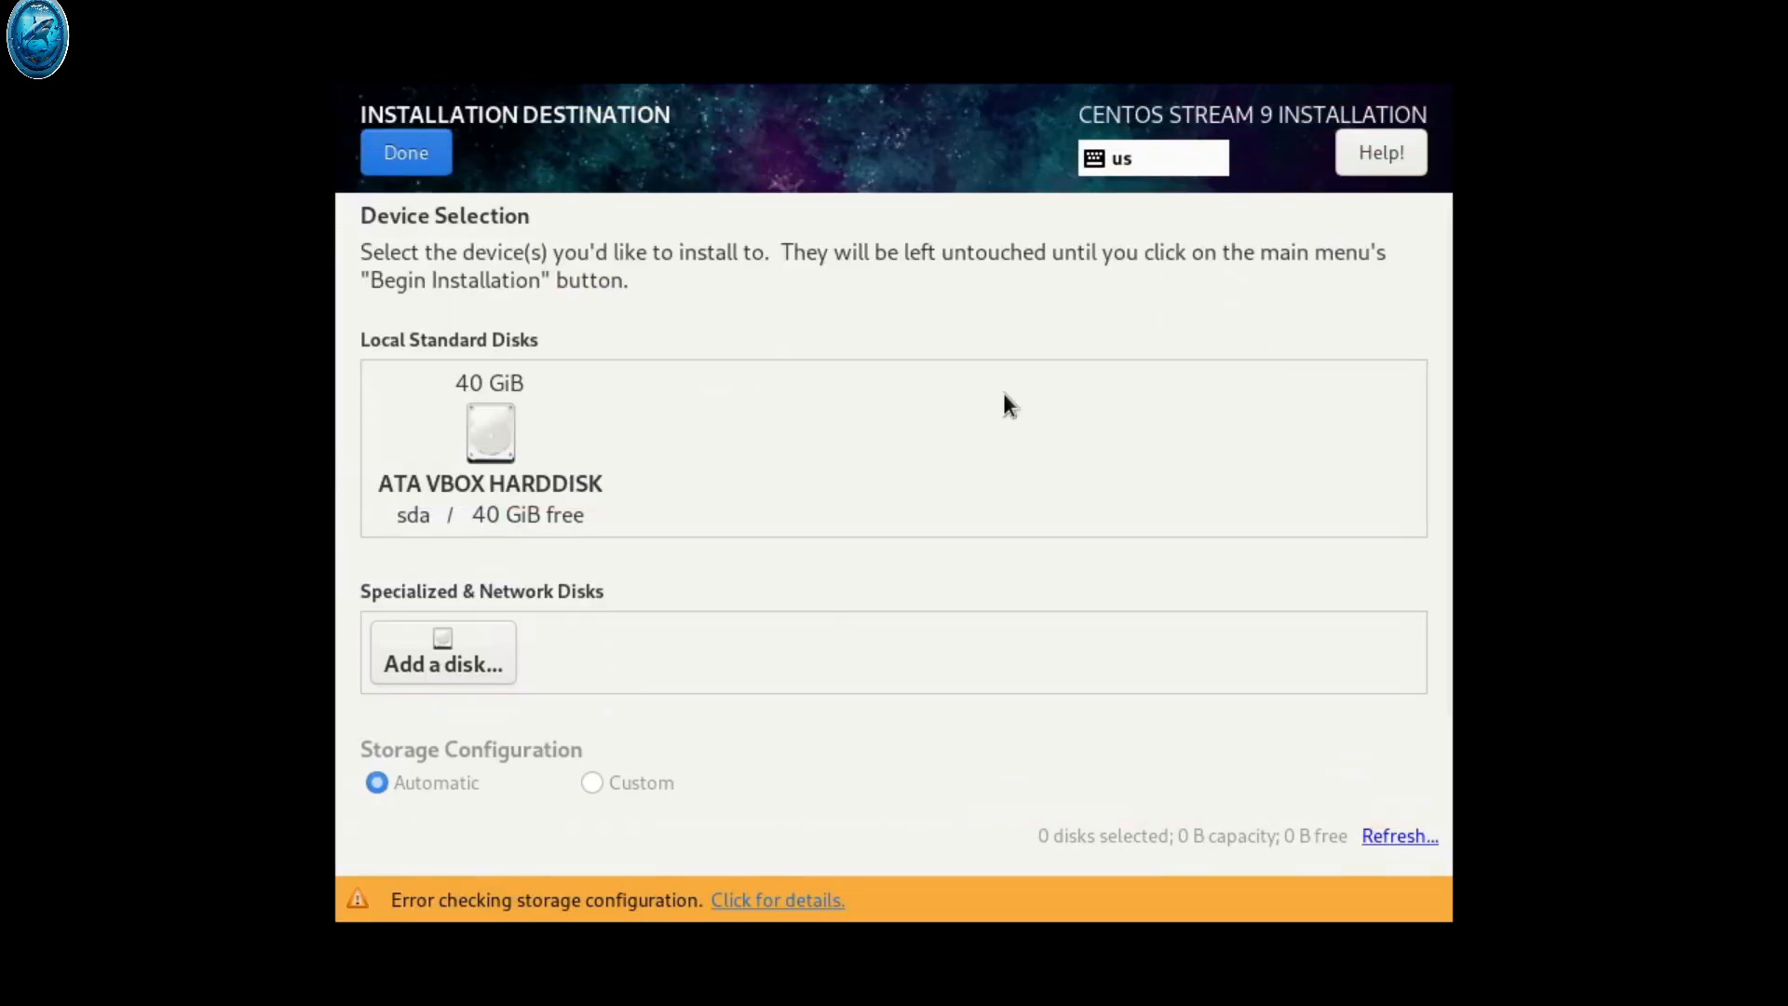
pyautogui.click(503, 470)
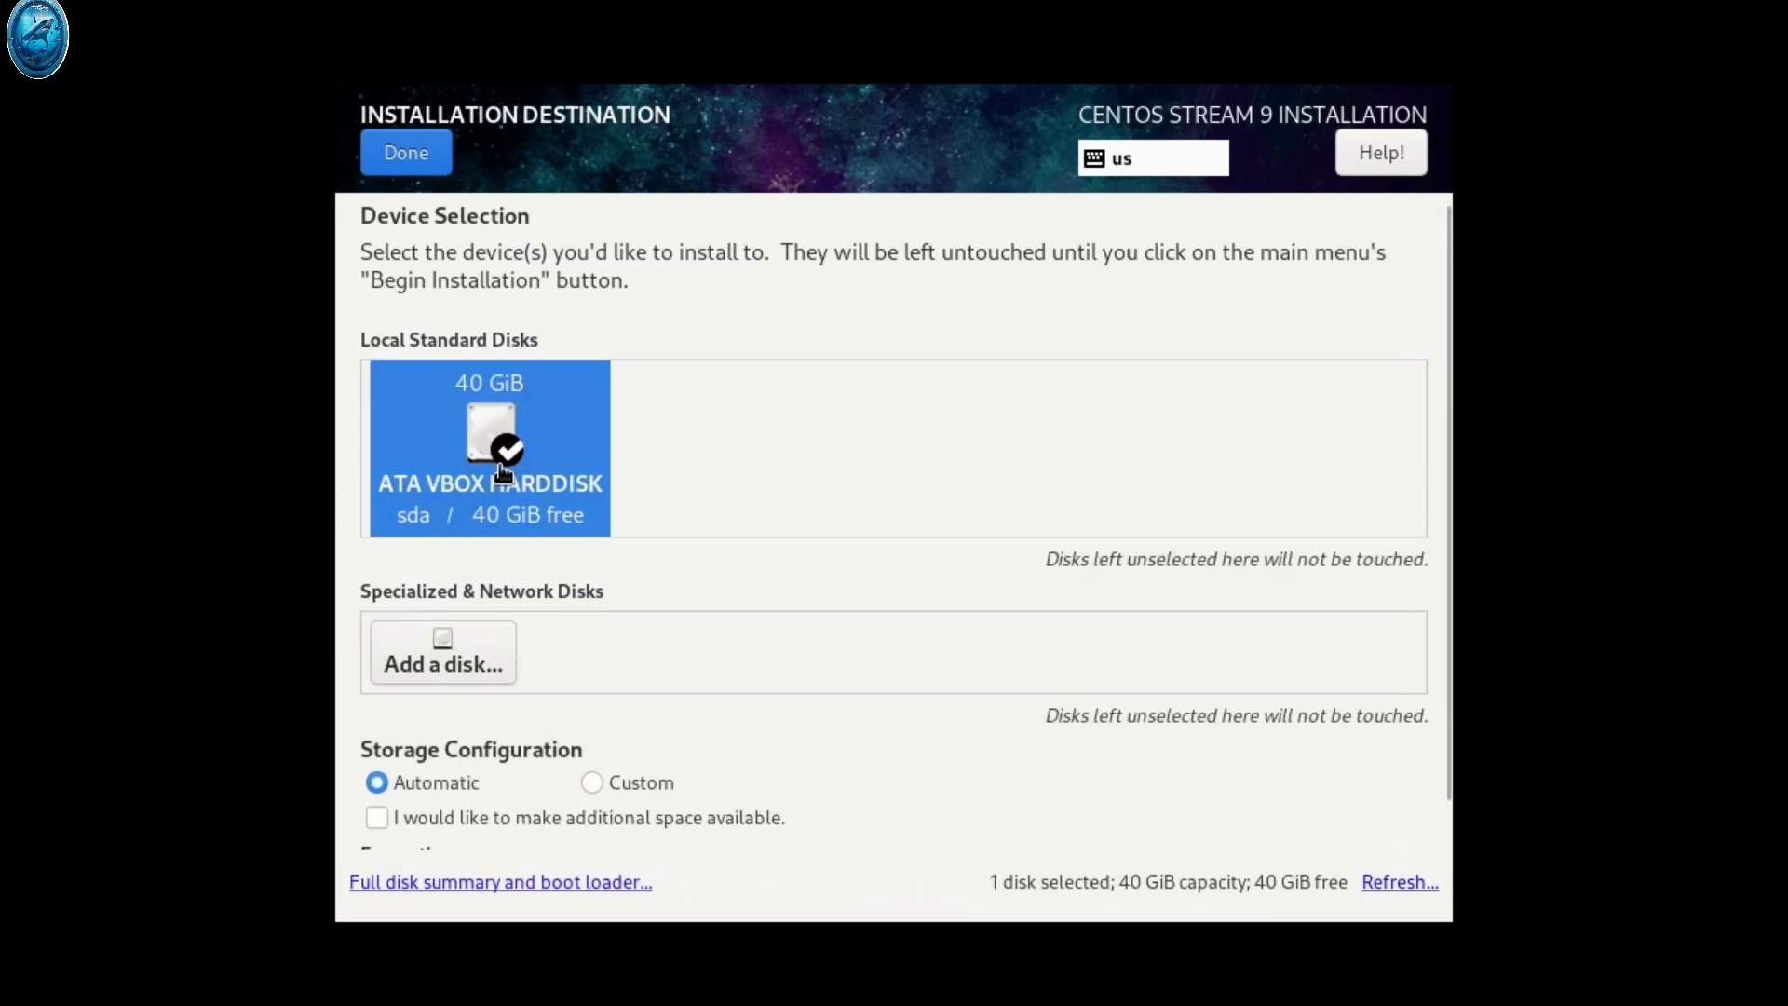
pyautogui.click(511, 416)
pyautogui.click(510, 416)
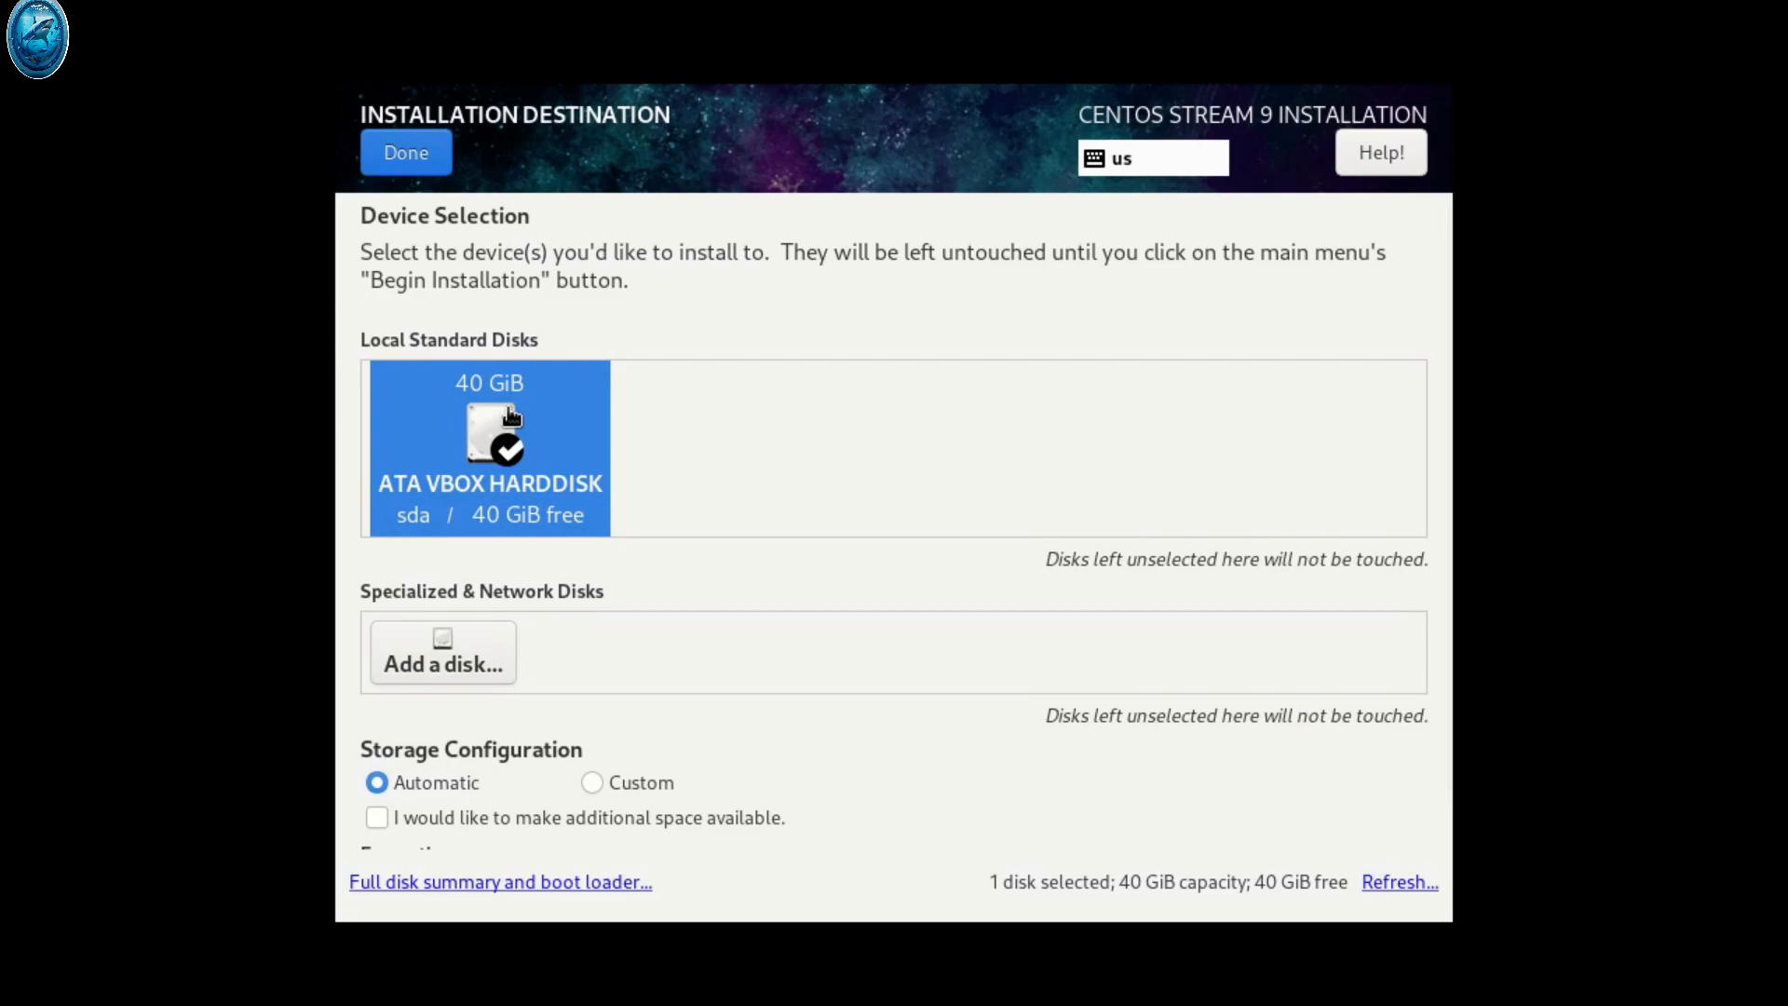
pyautogui.click(400, 159)
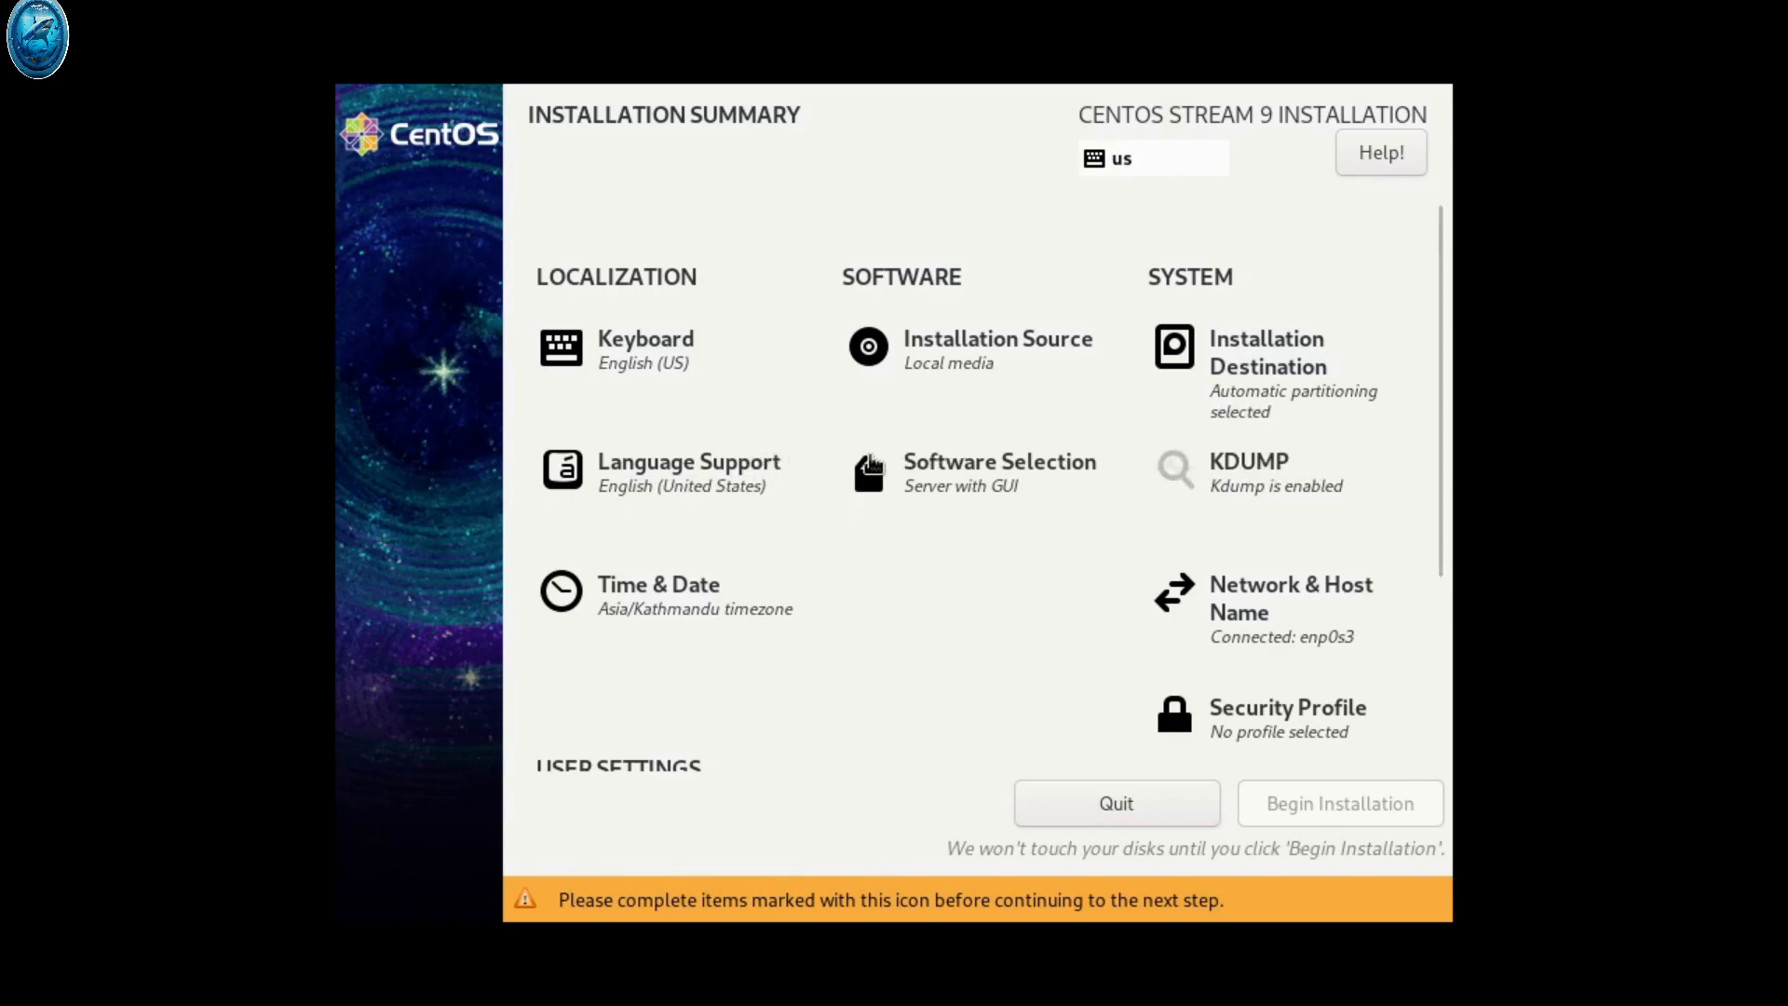
pyautogui.click(962, 476)
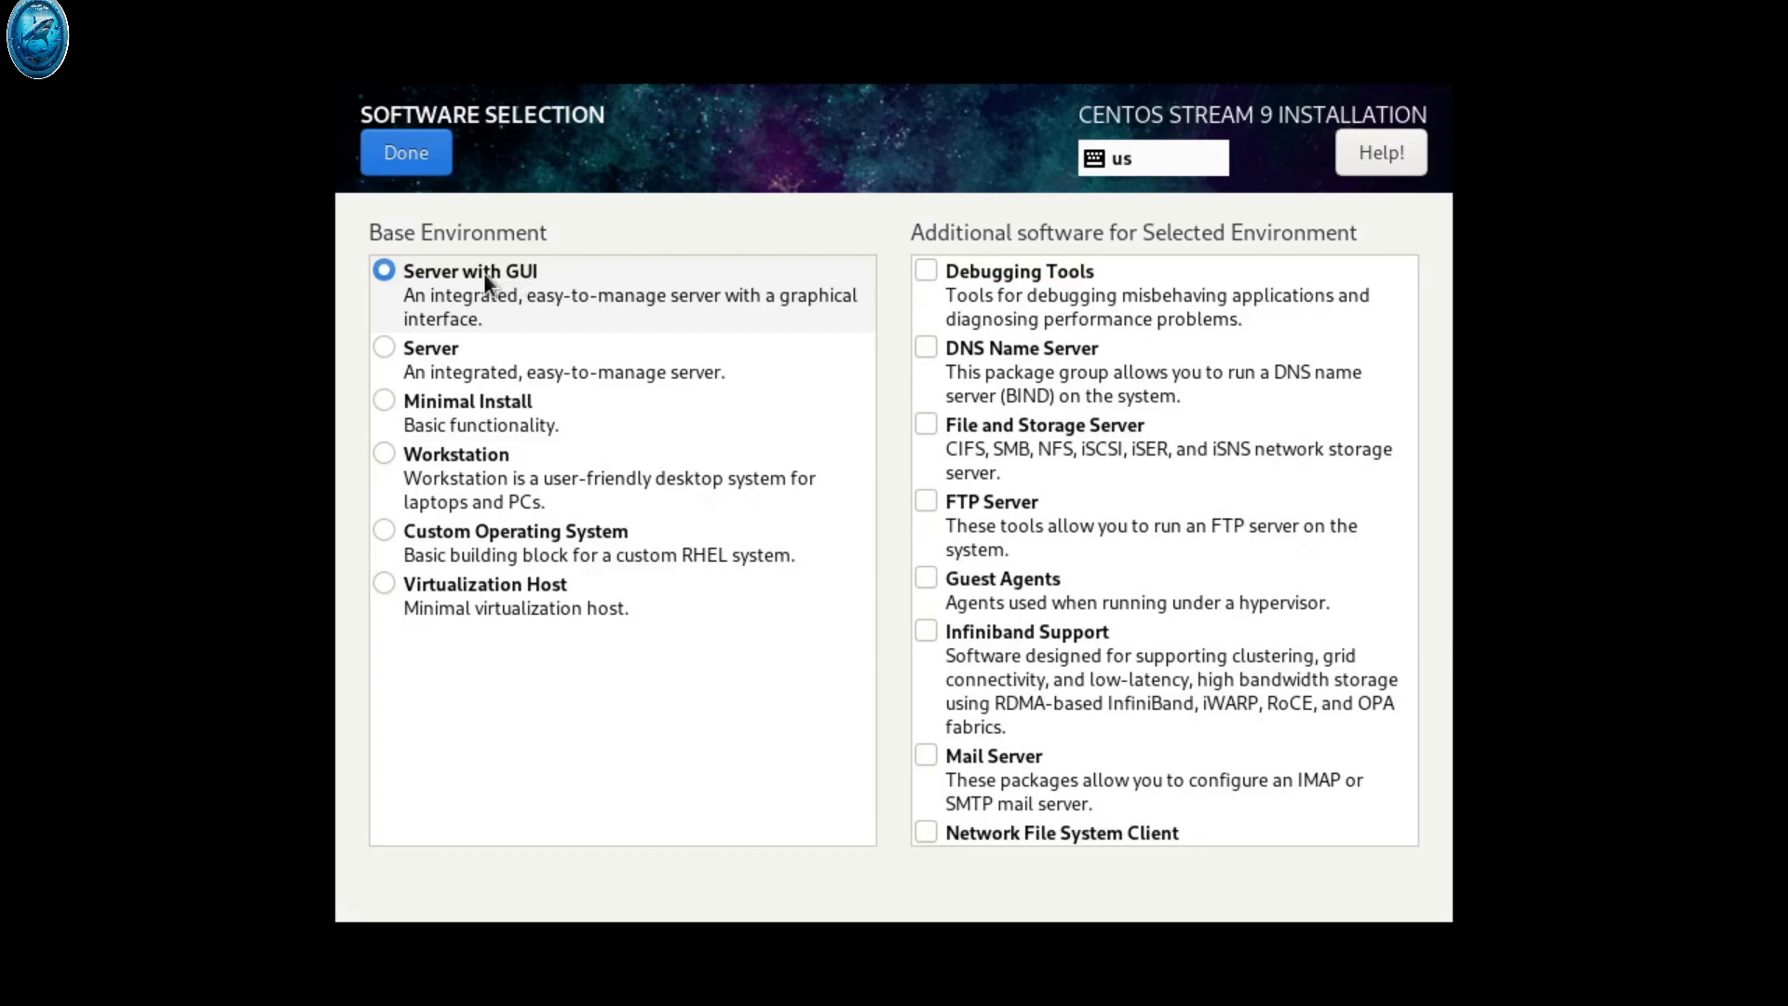
pyautogui.click(412, 151)
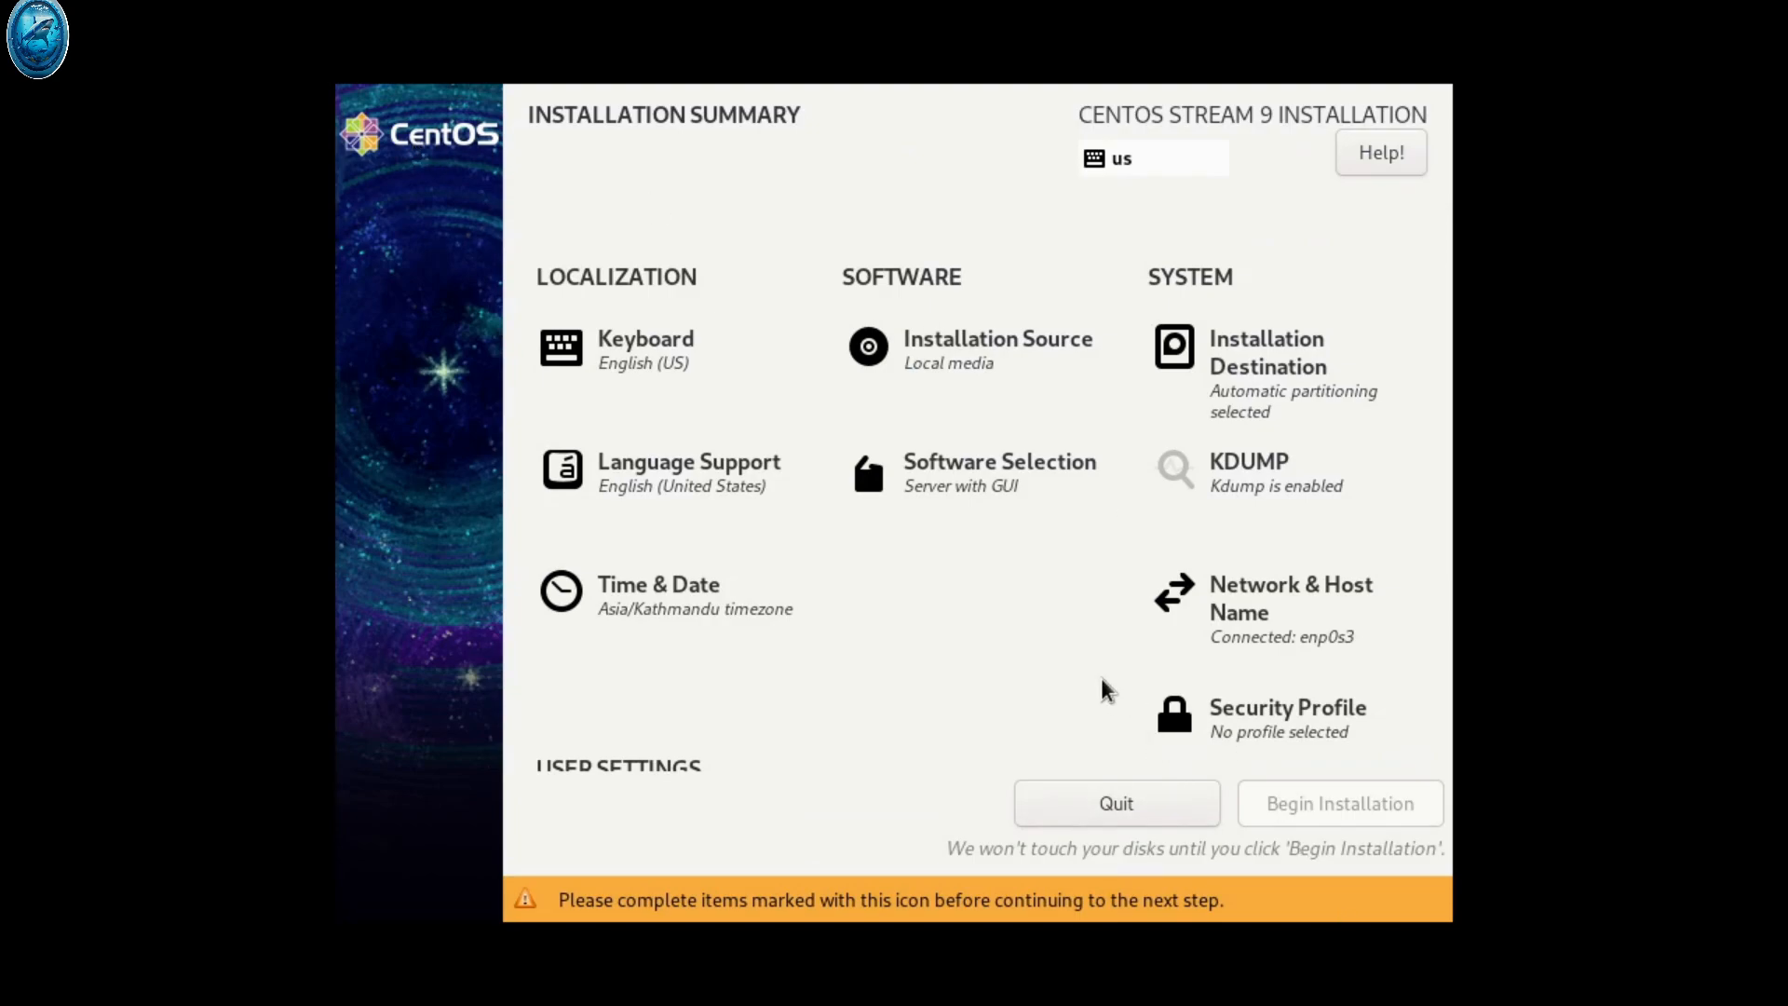
pyautogui.click(1224, 636)
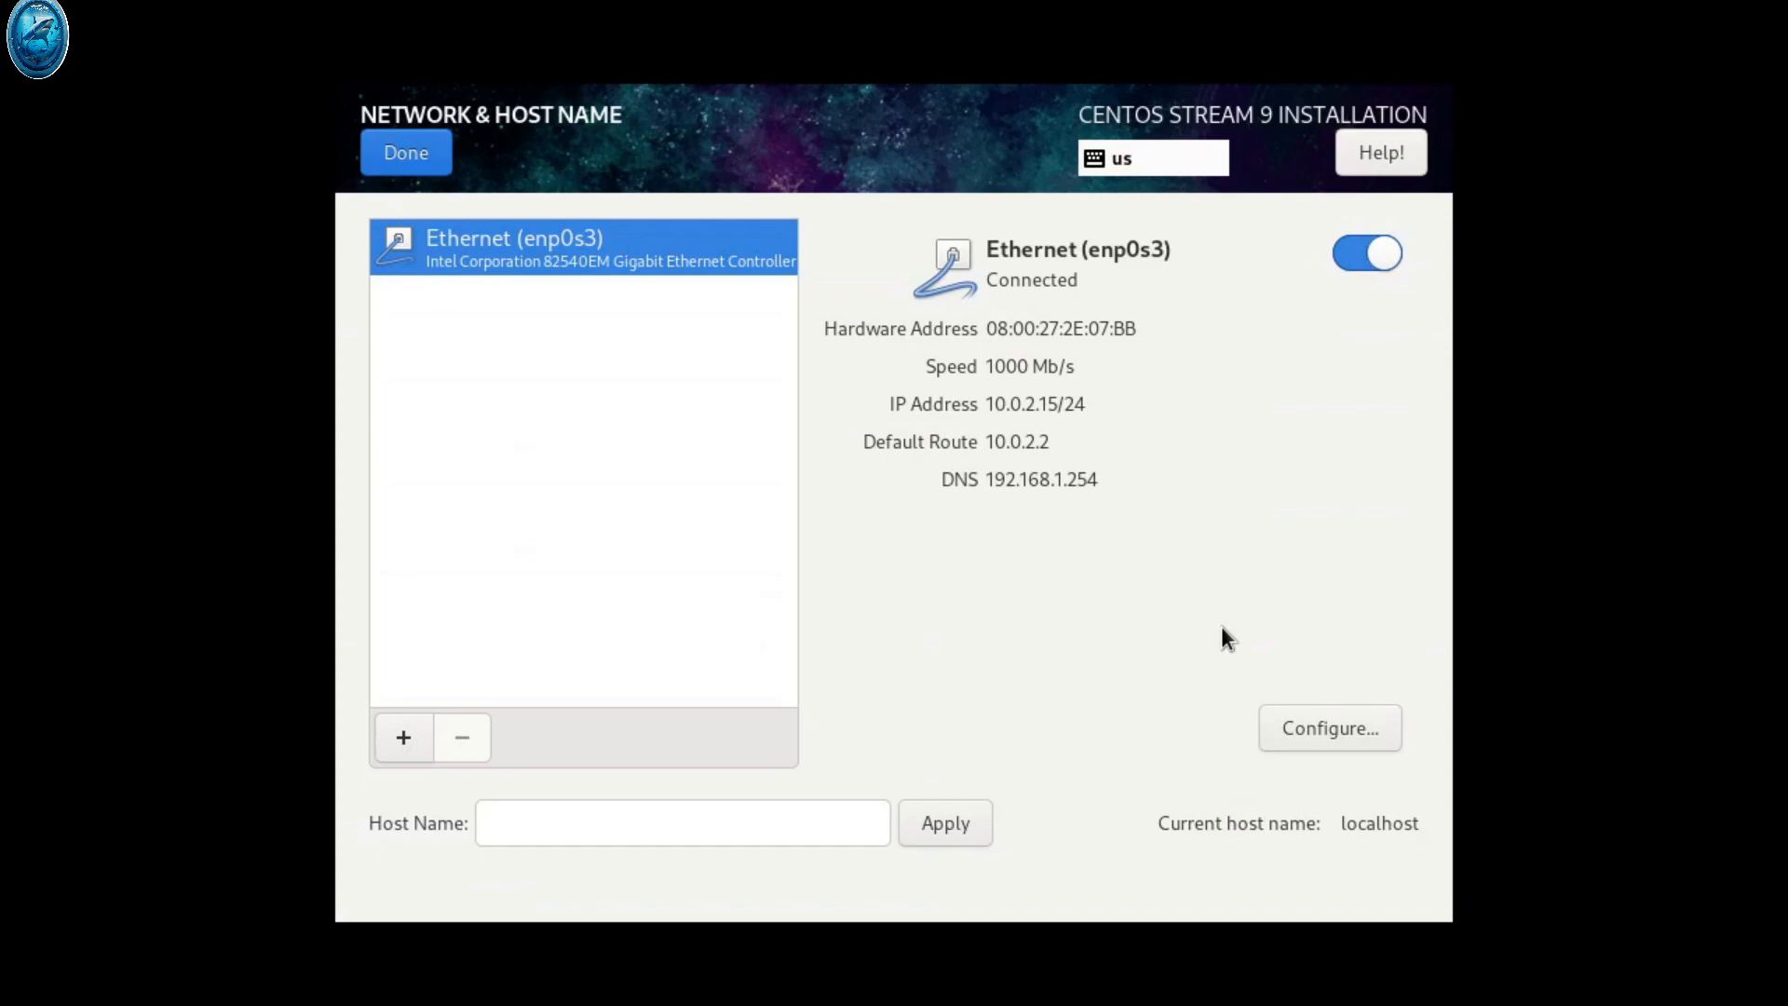
pyautogui.click(1349, 257)
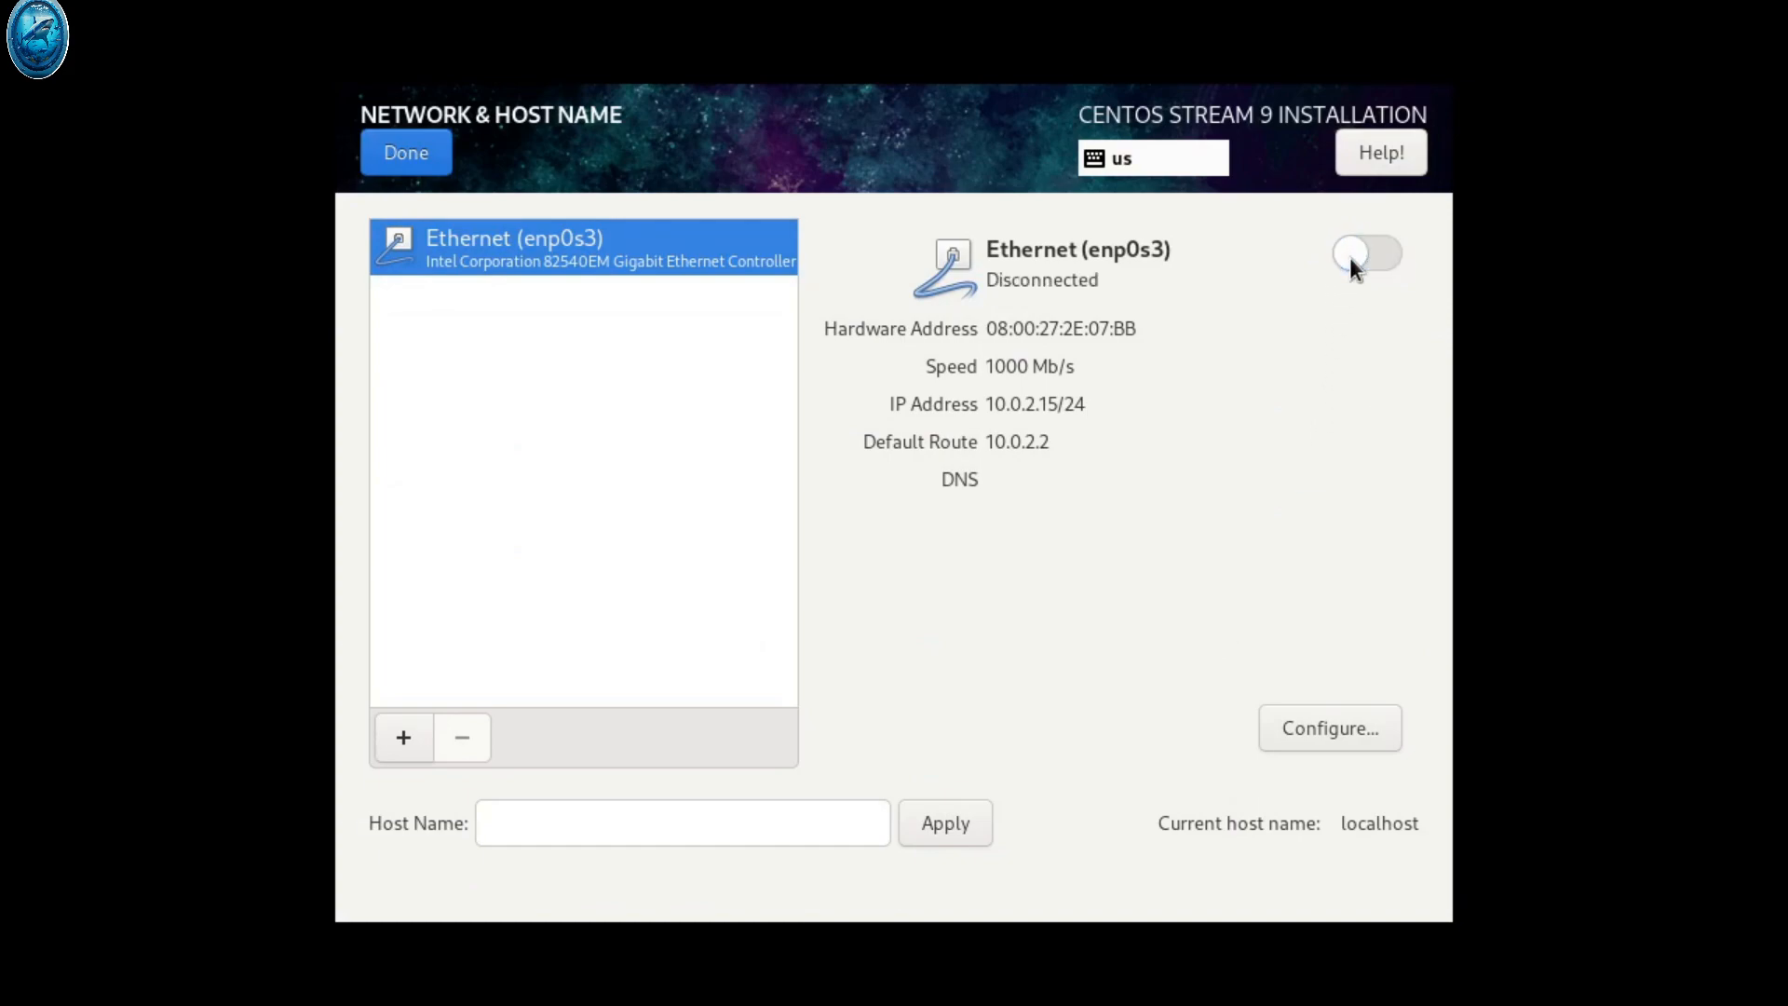
pyautogui.click(1398, 249)
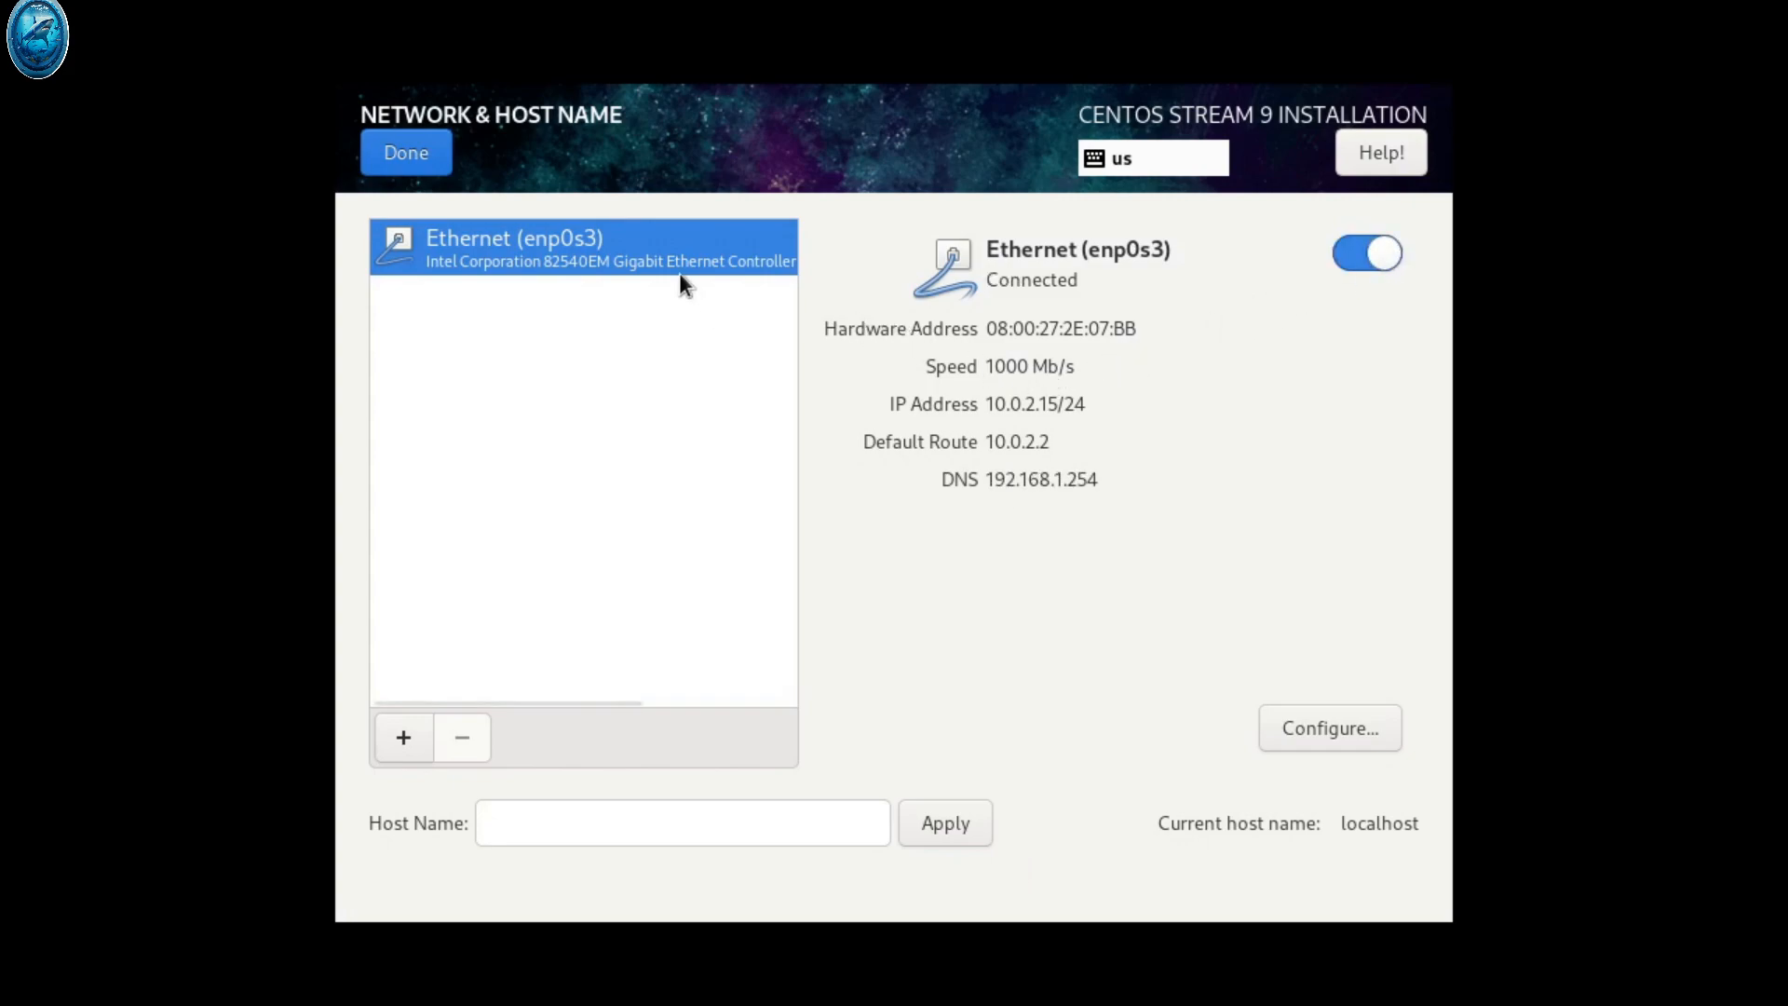
pyautogui.click(415, 158)
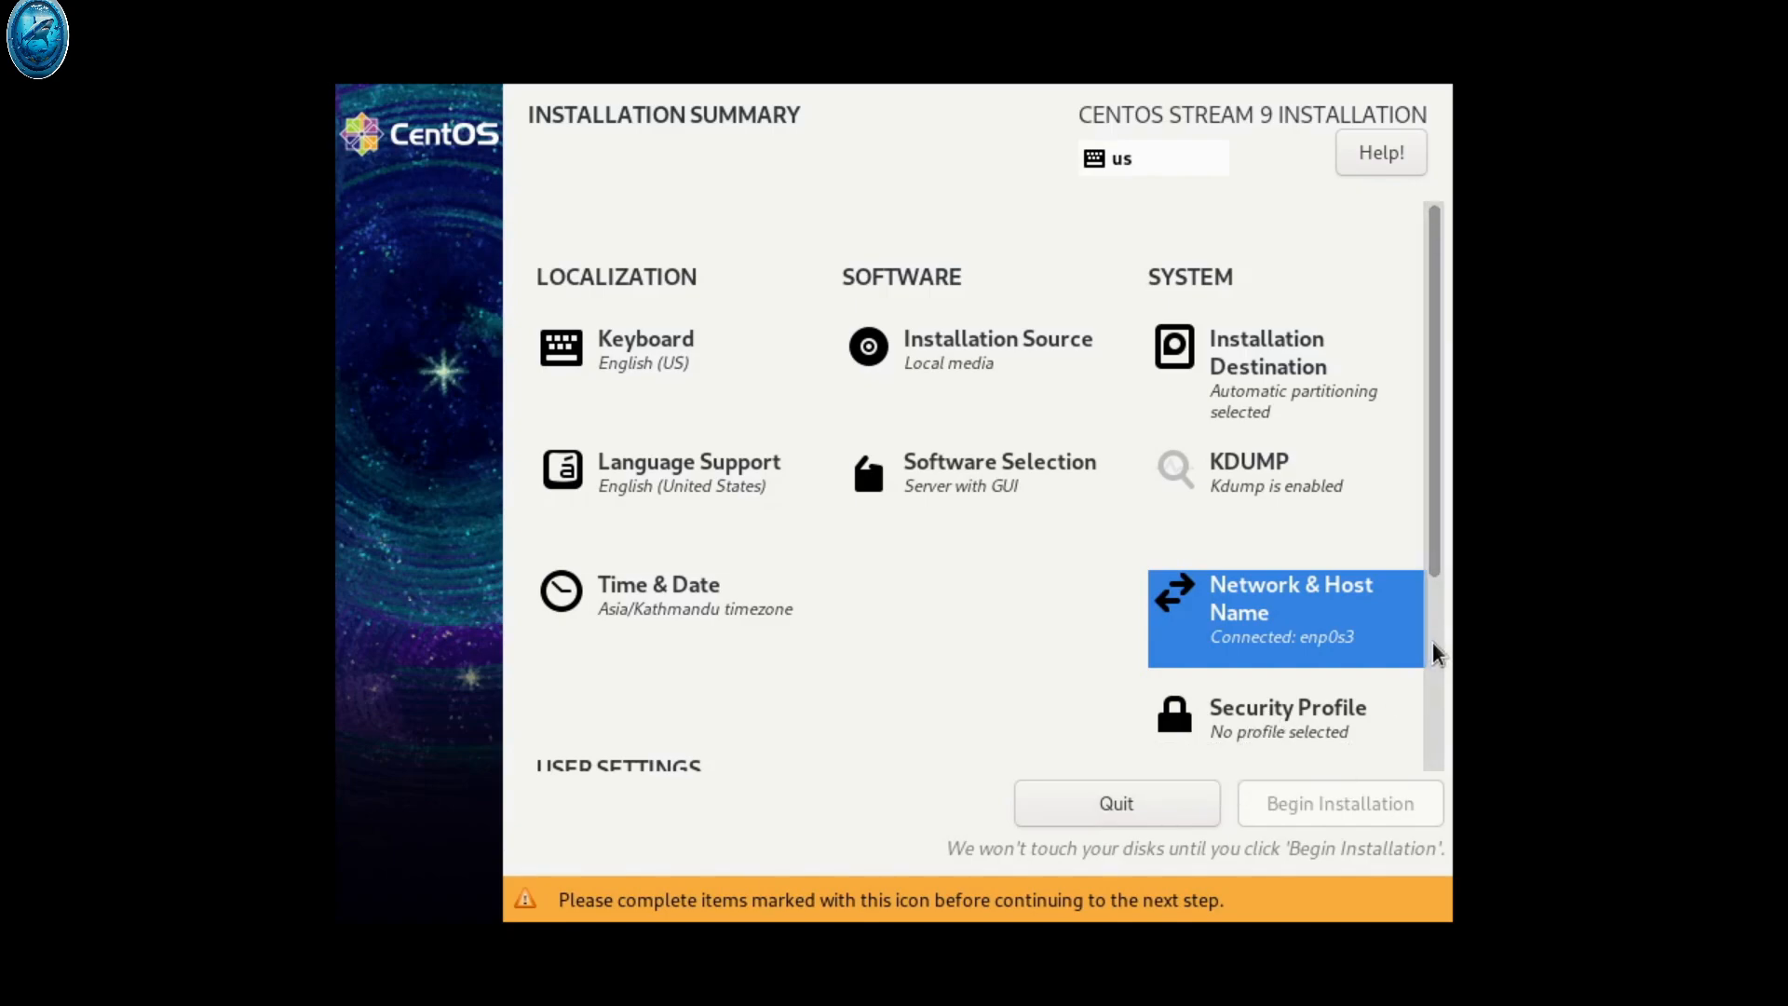
# Set and confirm a root password with root SSH login by password allowed
pyautogui.scroll(-2, 1436, 655)
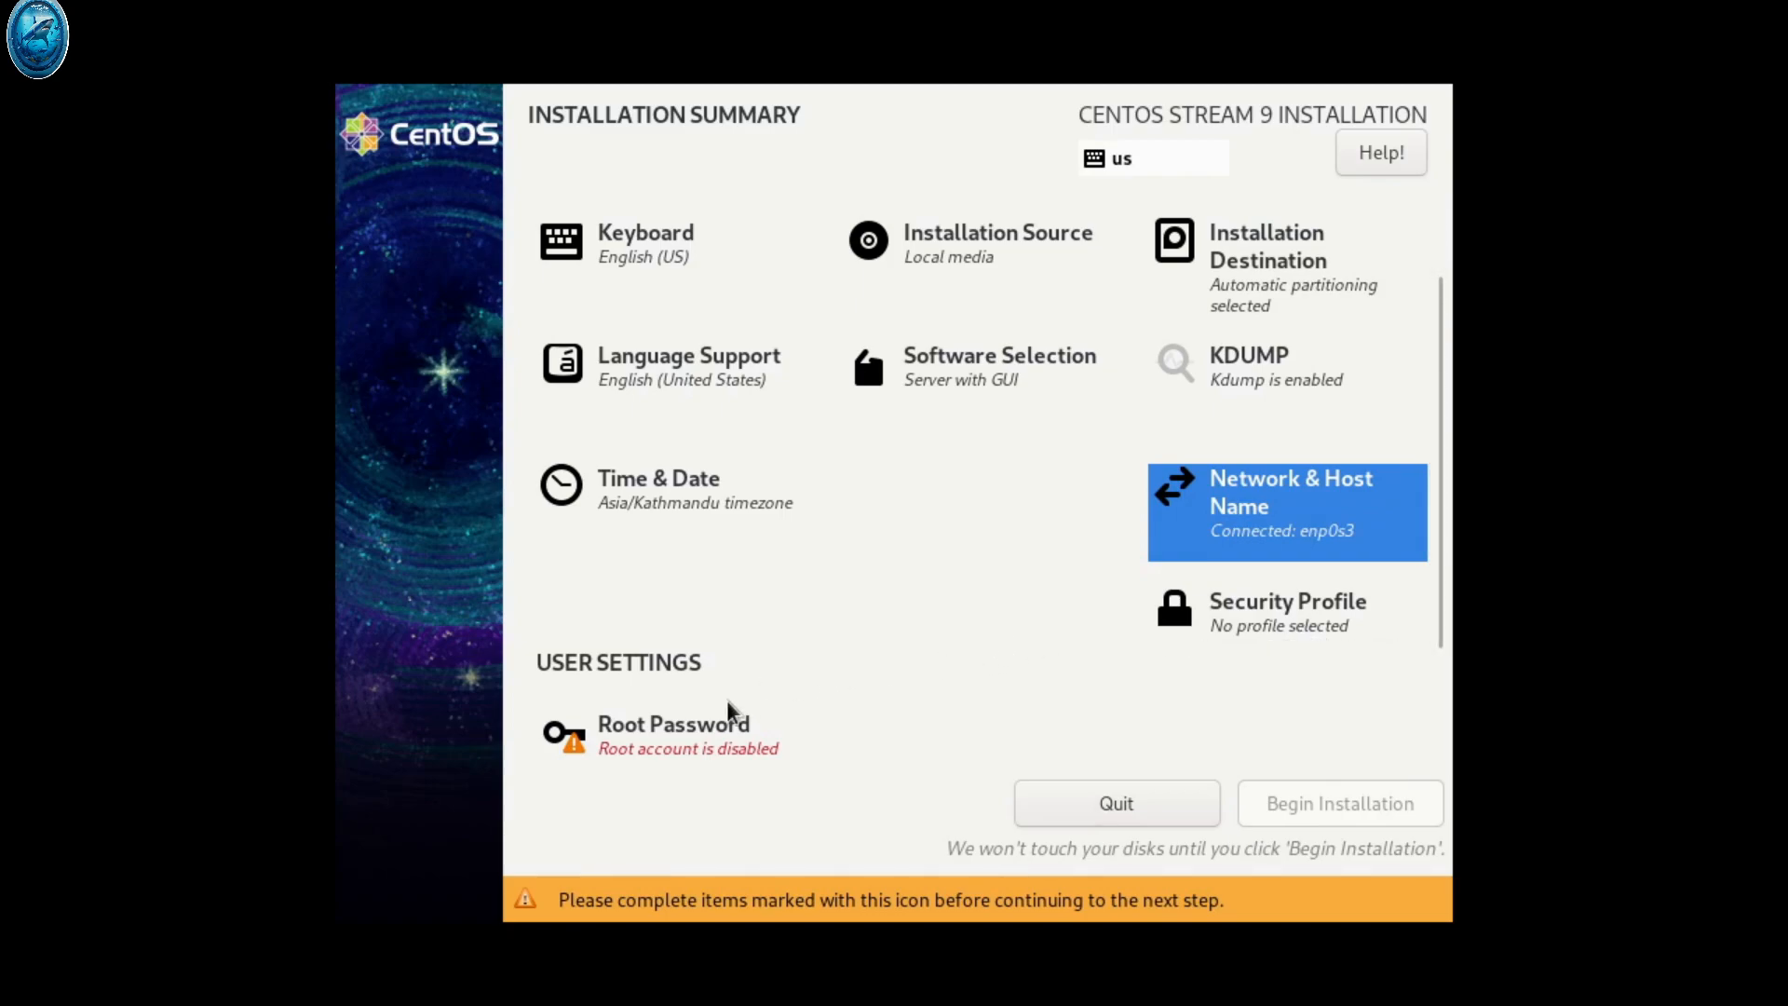
pyautogui.click(692, 739)
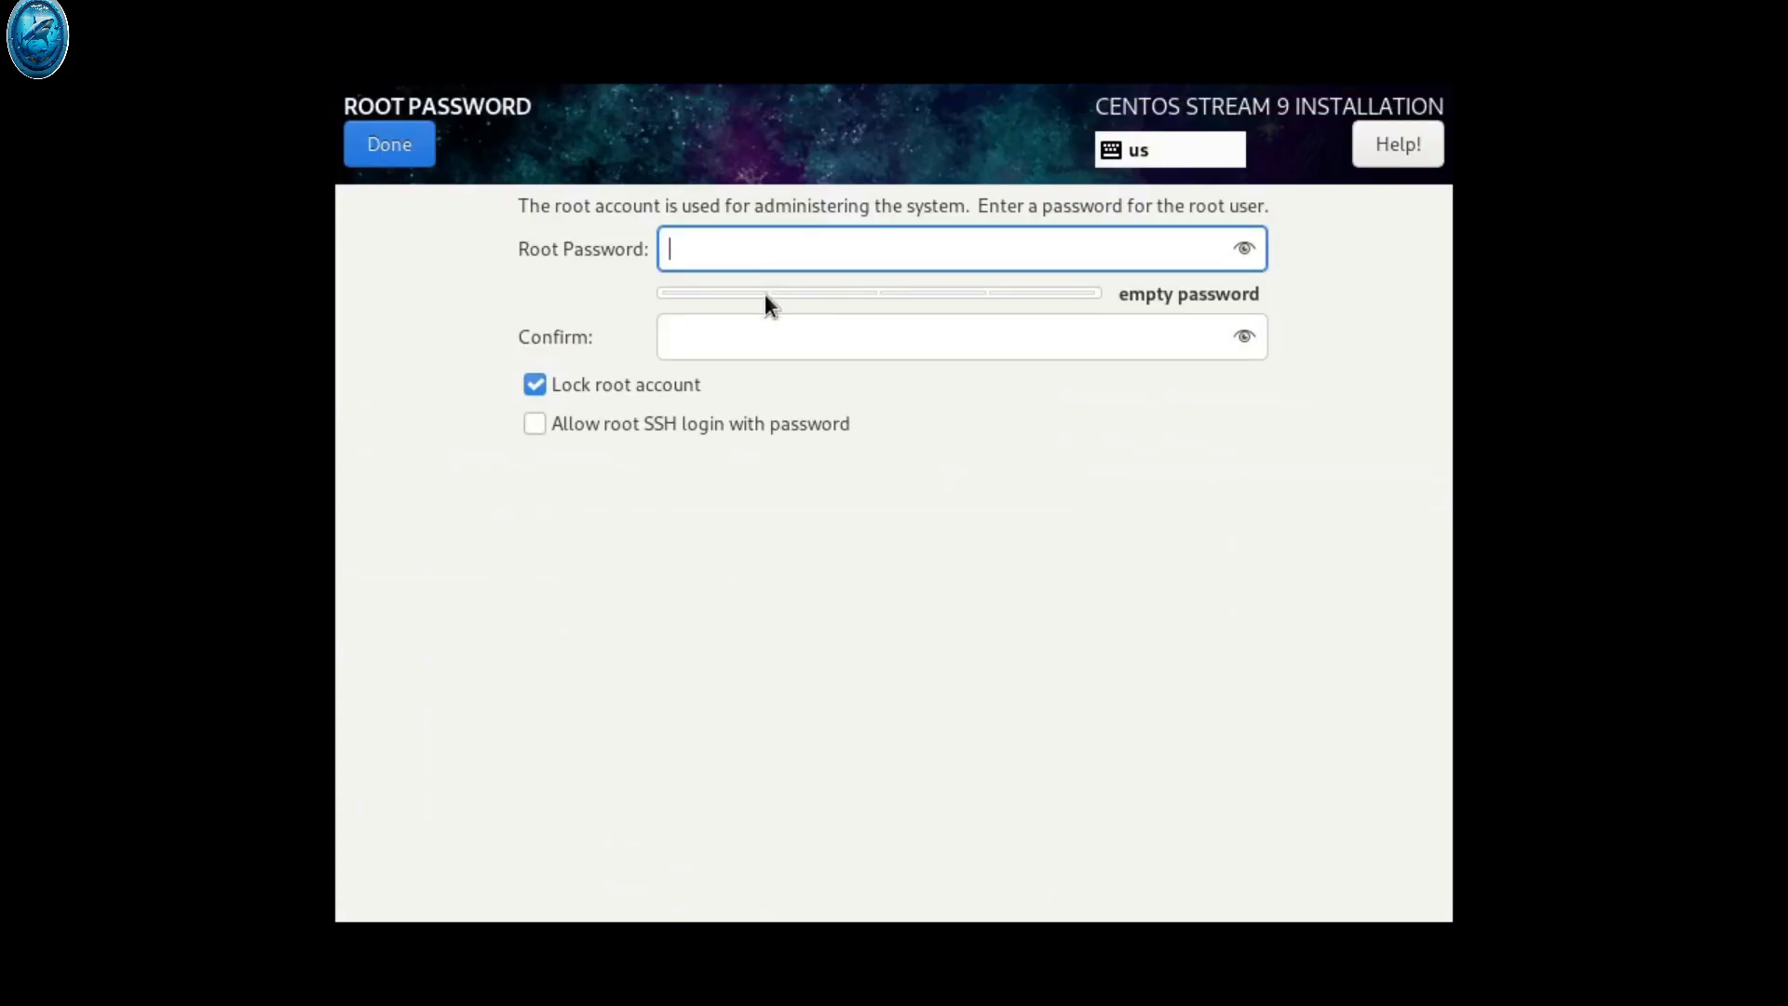
pyautogui.write('1234')
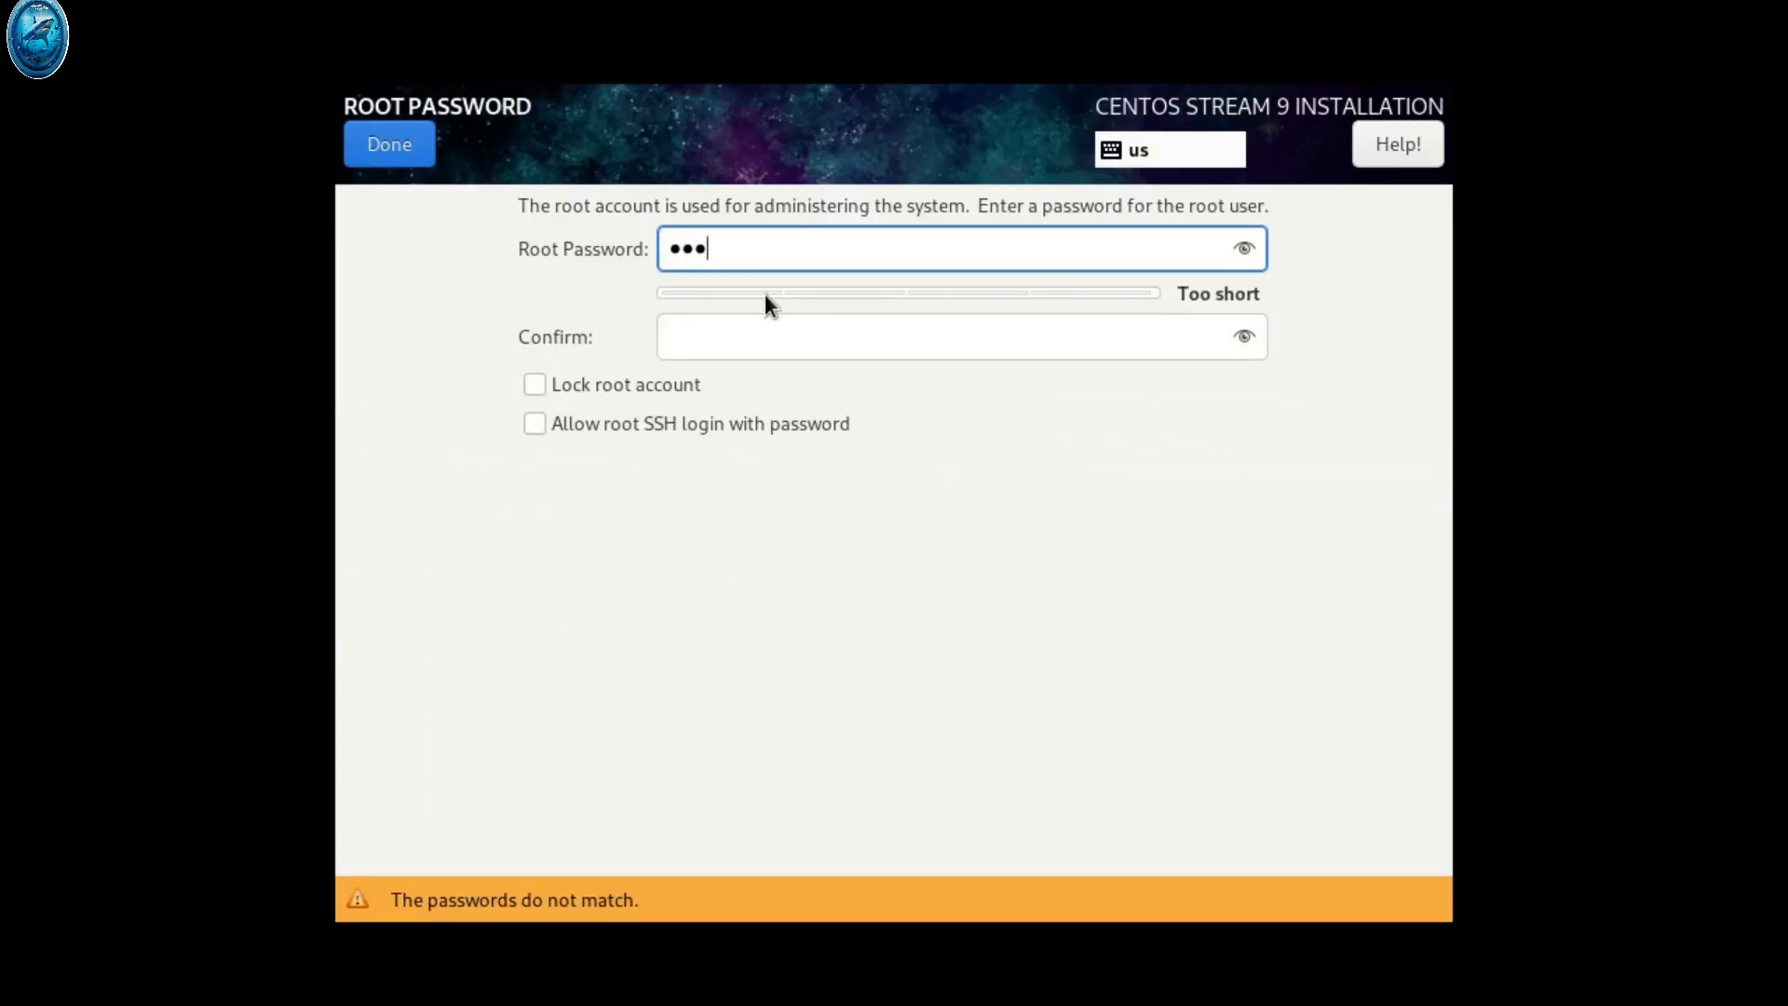
pyautogui.press('Tab')
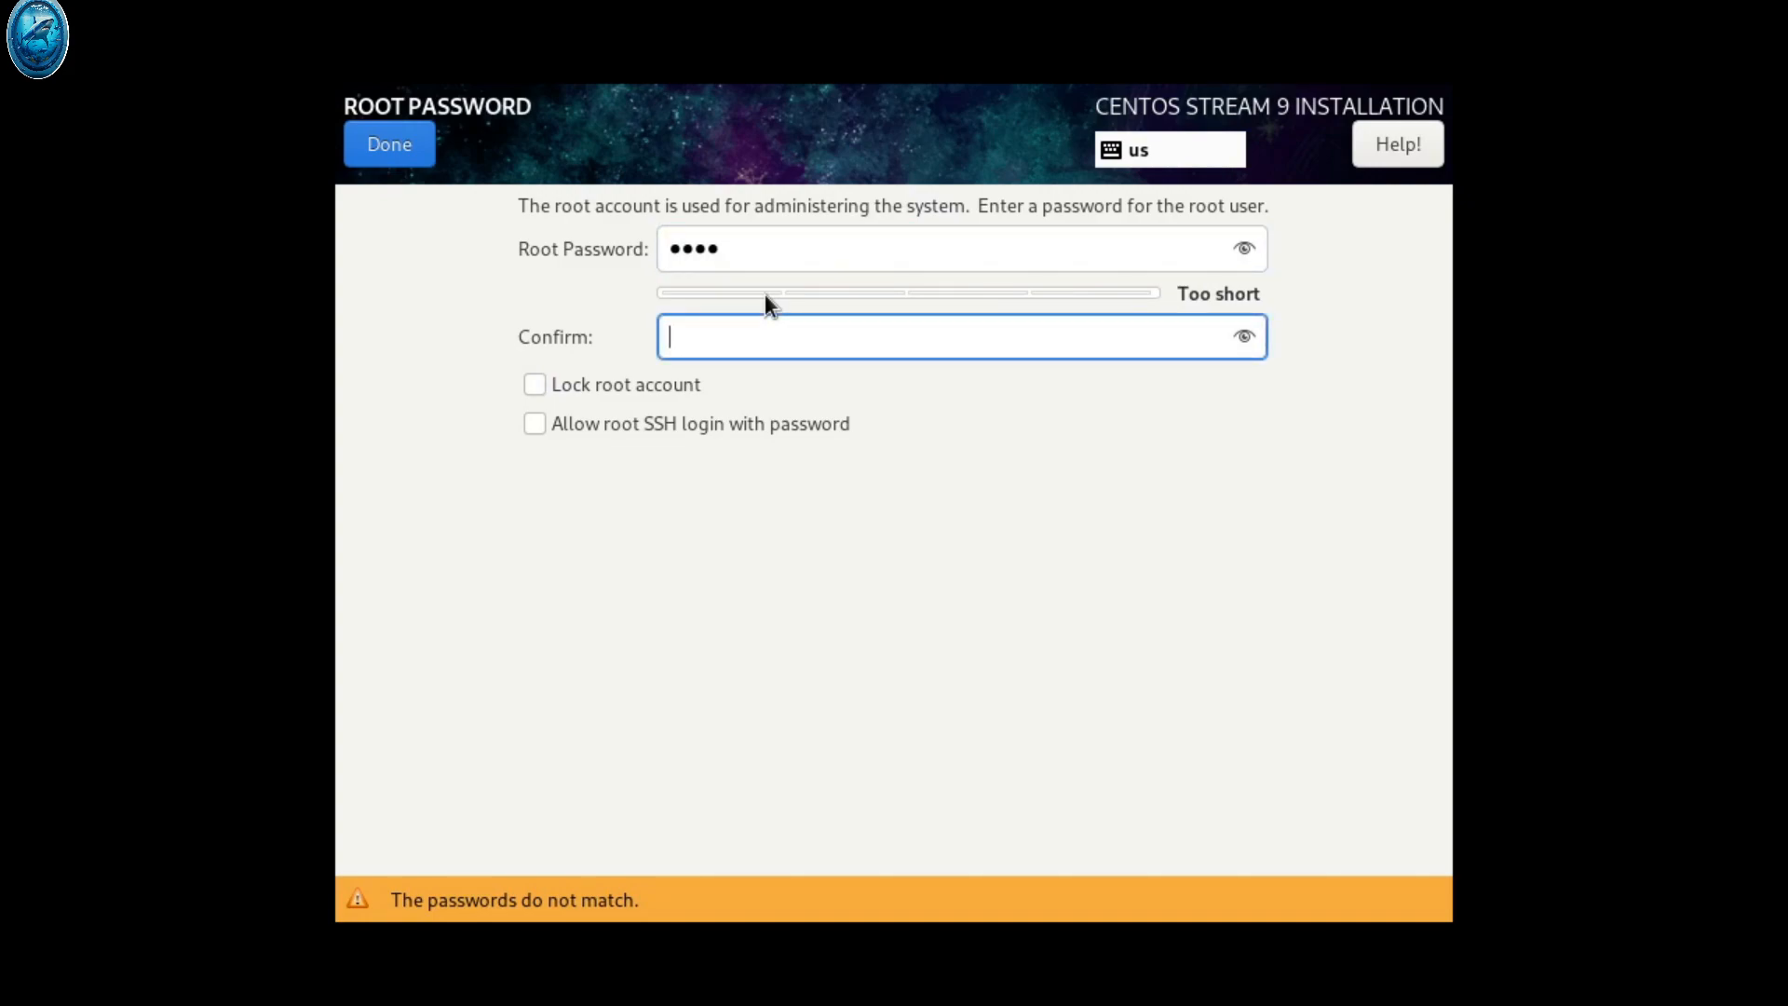
pyautogui.write('1234')
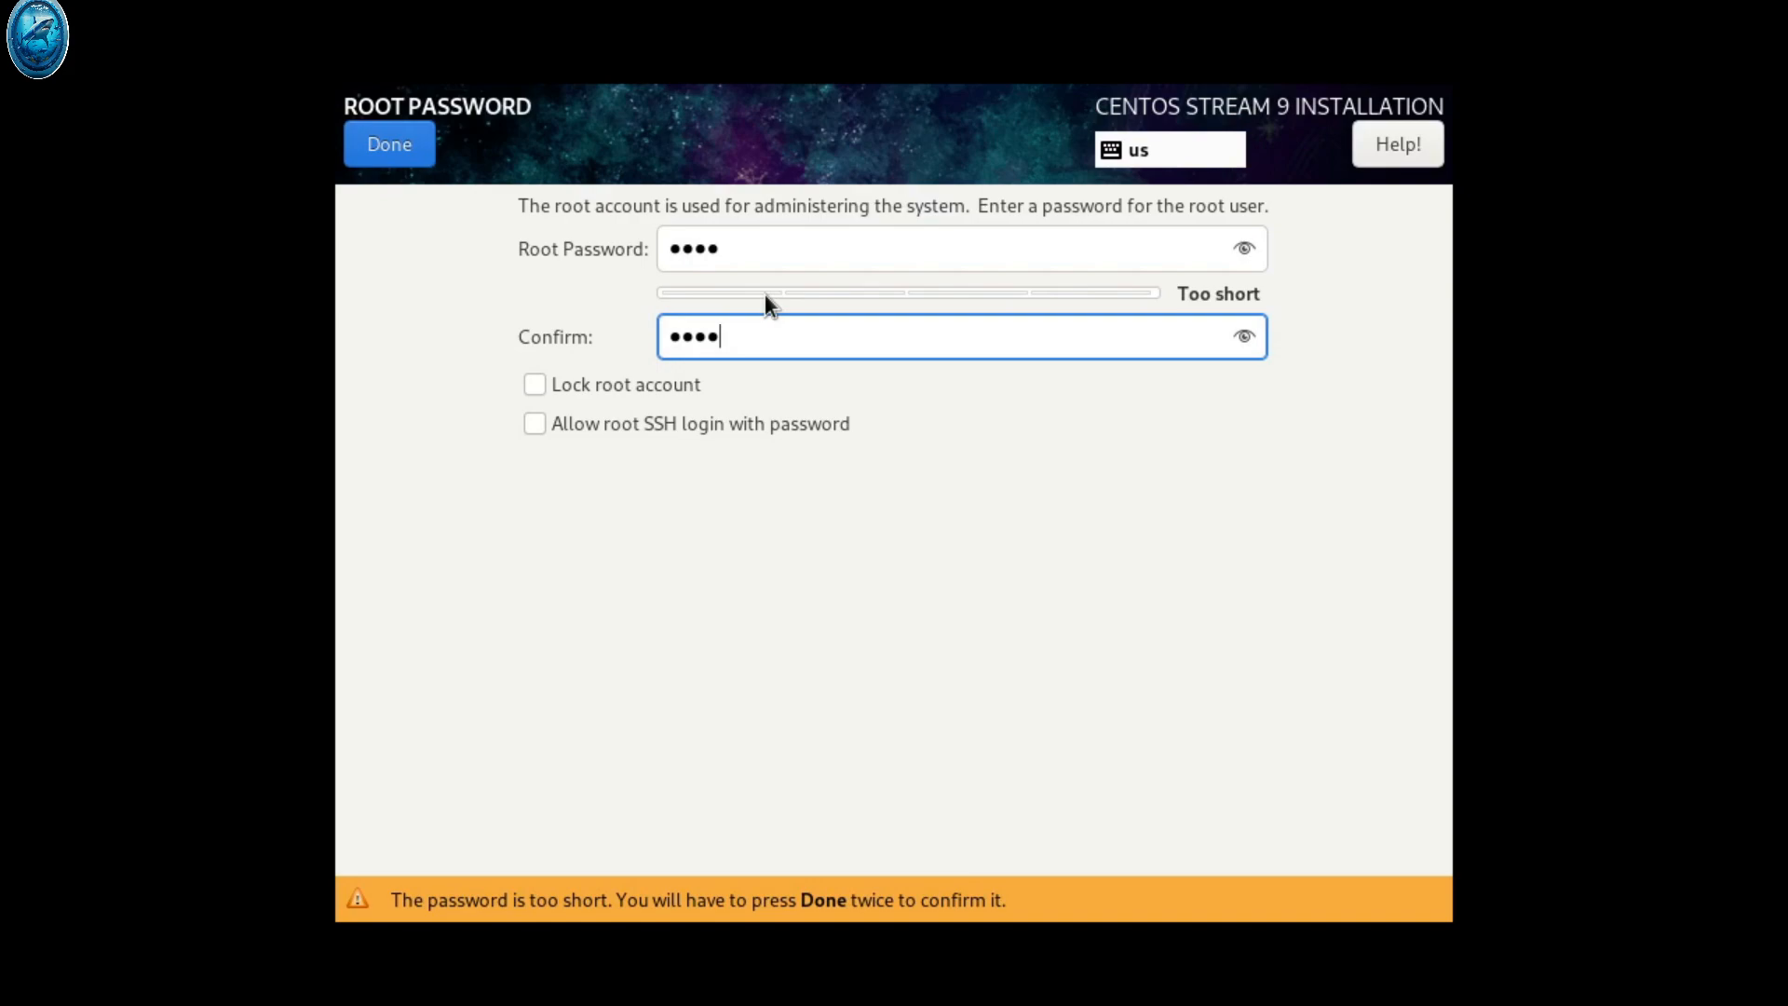
pyautogui.click(542, 425)
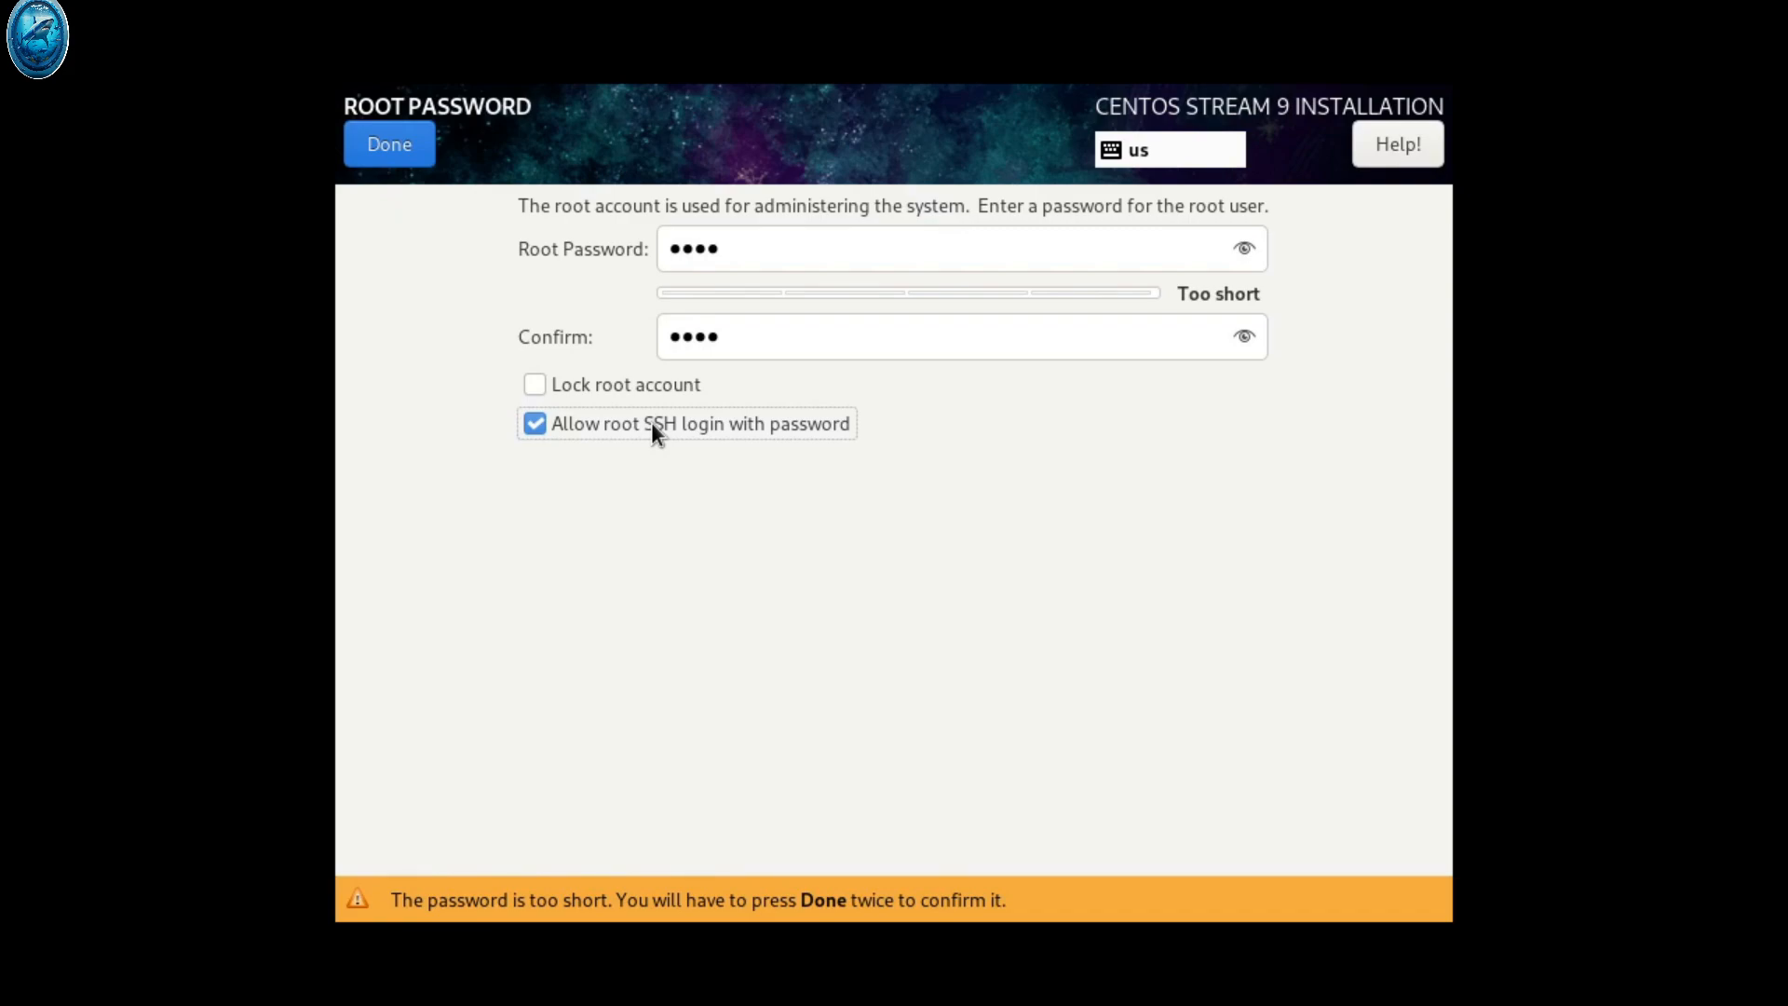
pyautogui.click(416, 149)
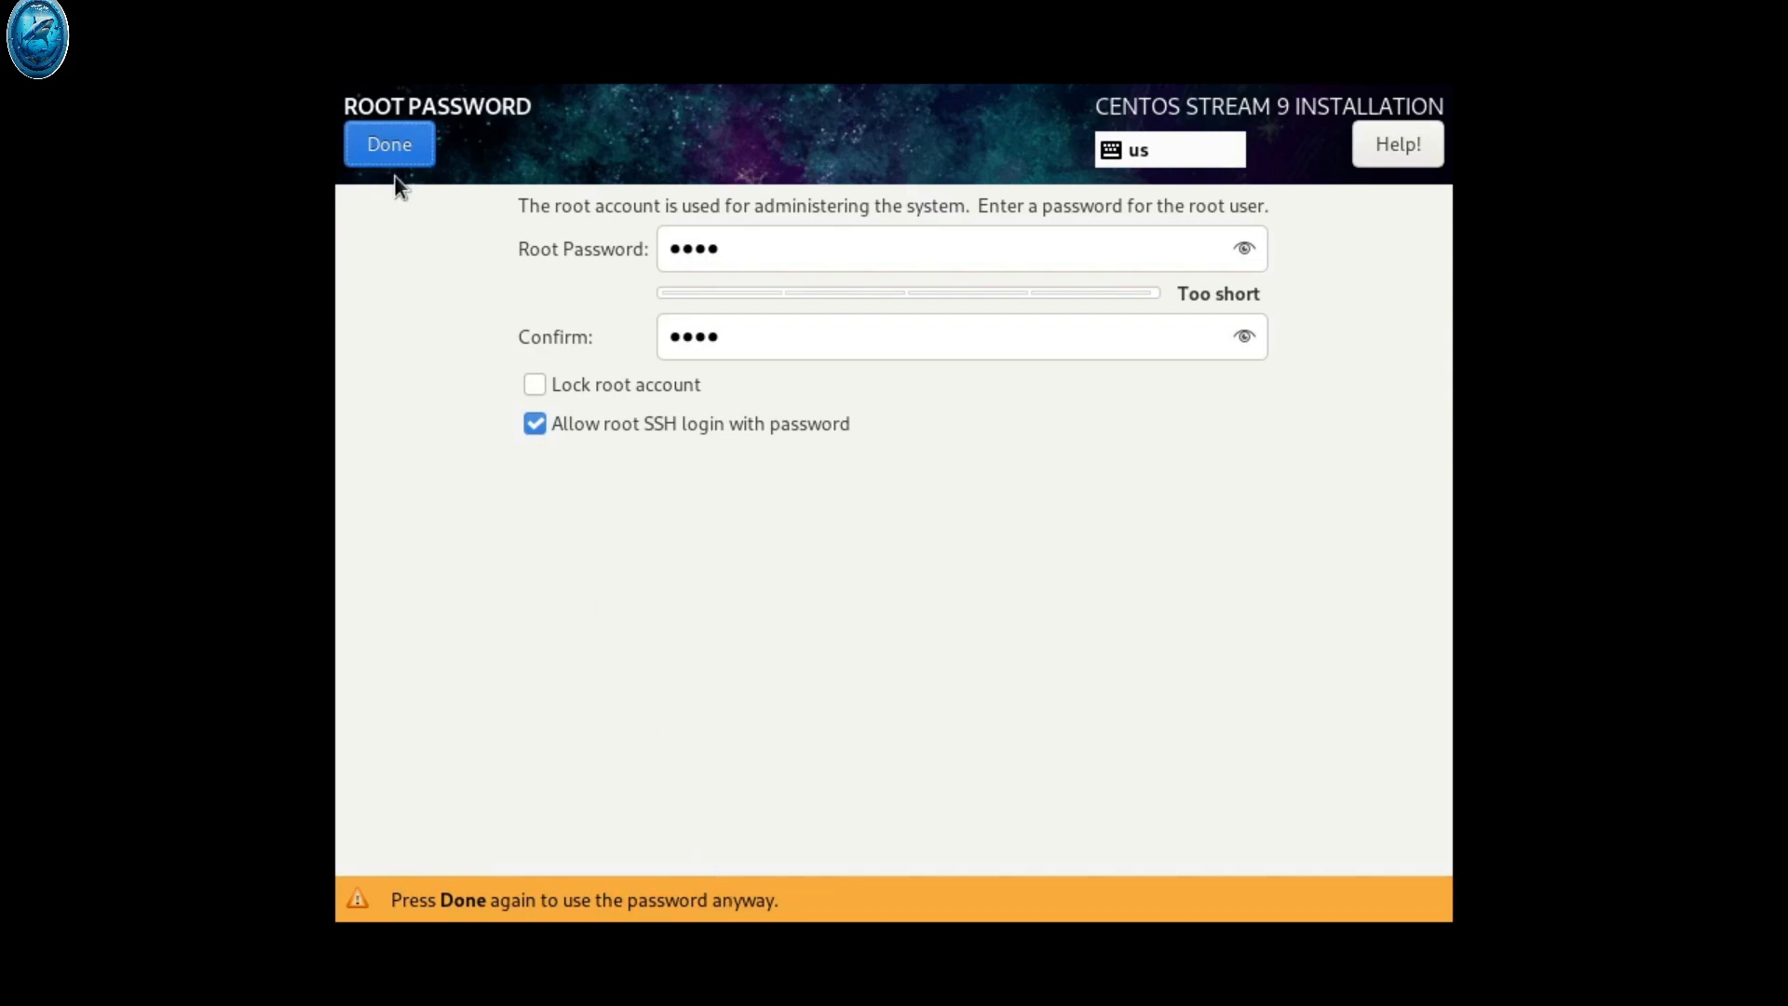
pyautogui.click(393, 151)
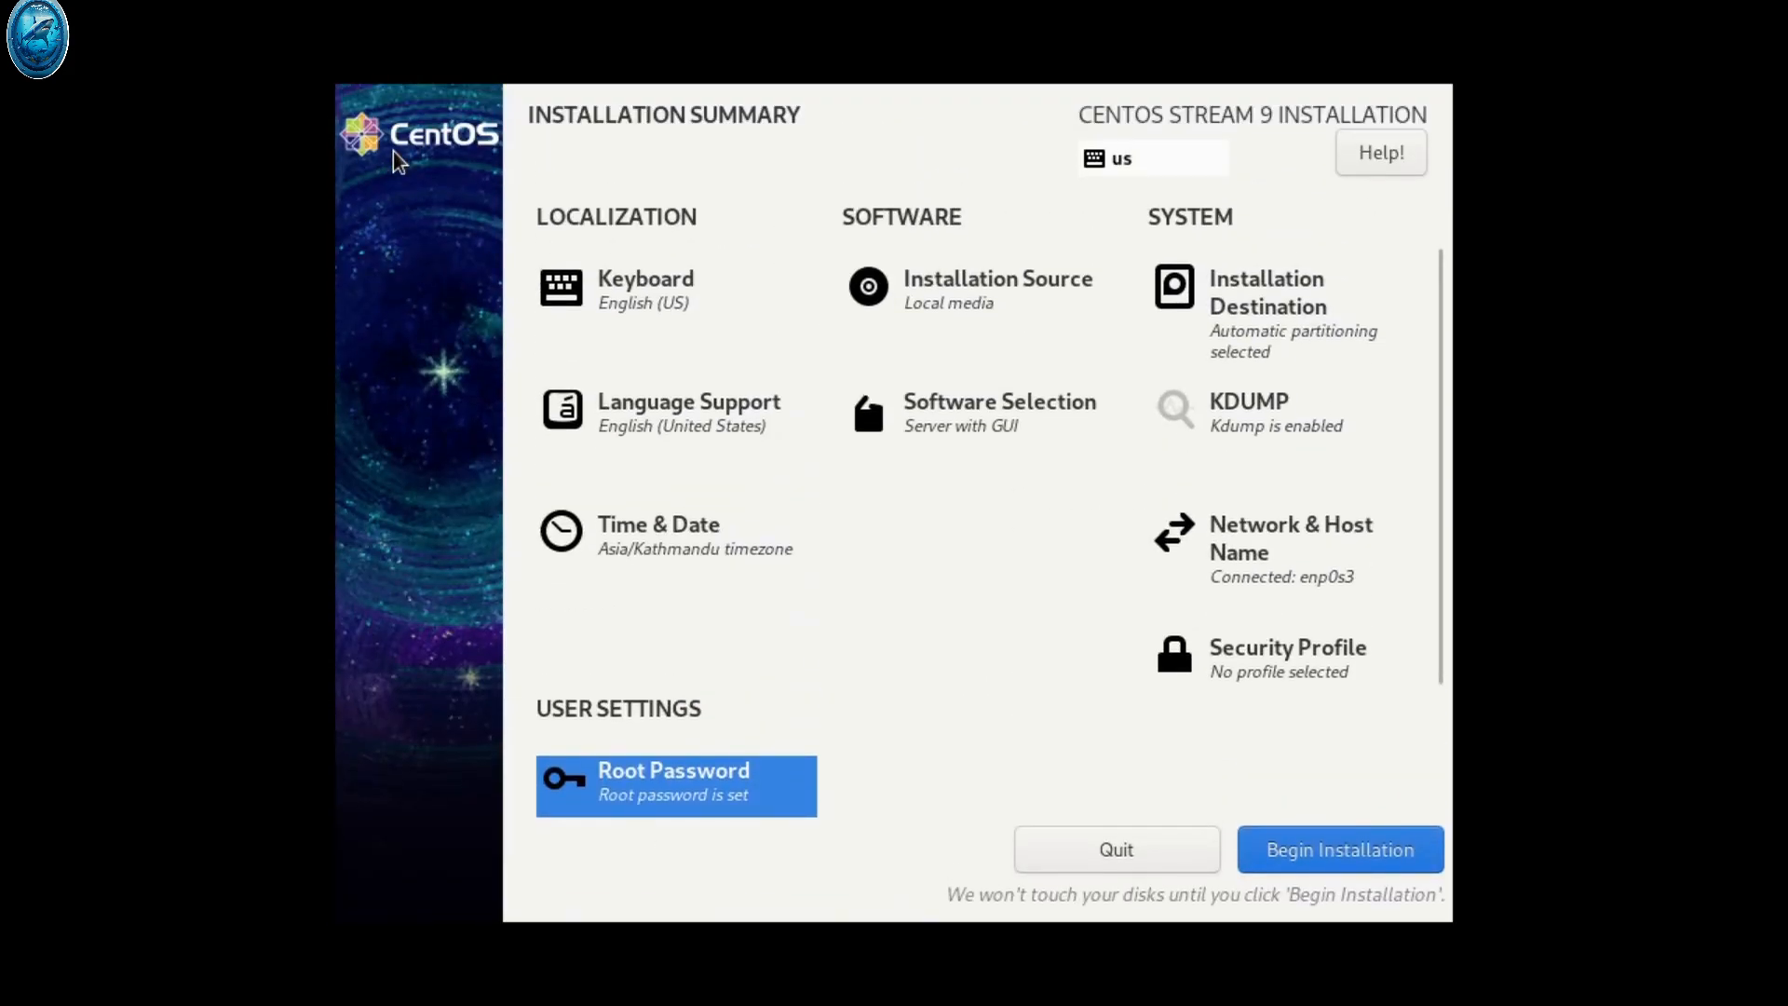
# Begin the CentOS Stream 9 installation and let it run until the progress screen shows Complete
pyautogui.click(1330, 838)
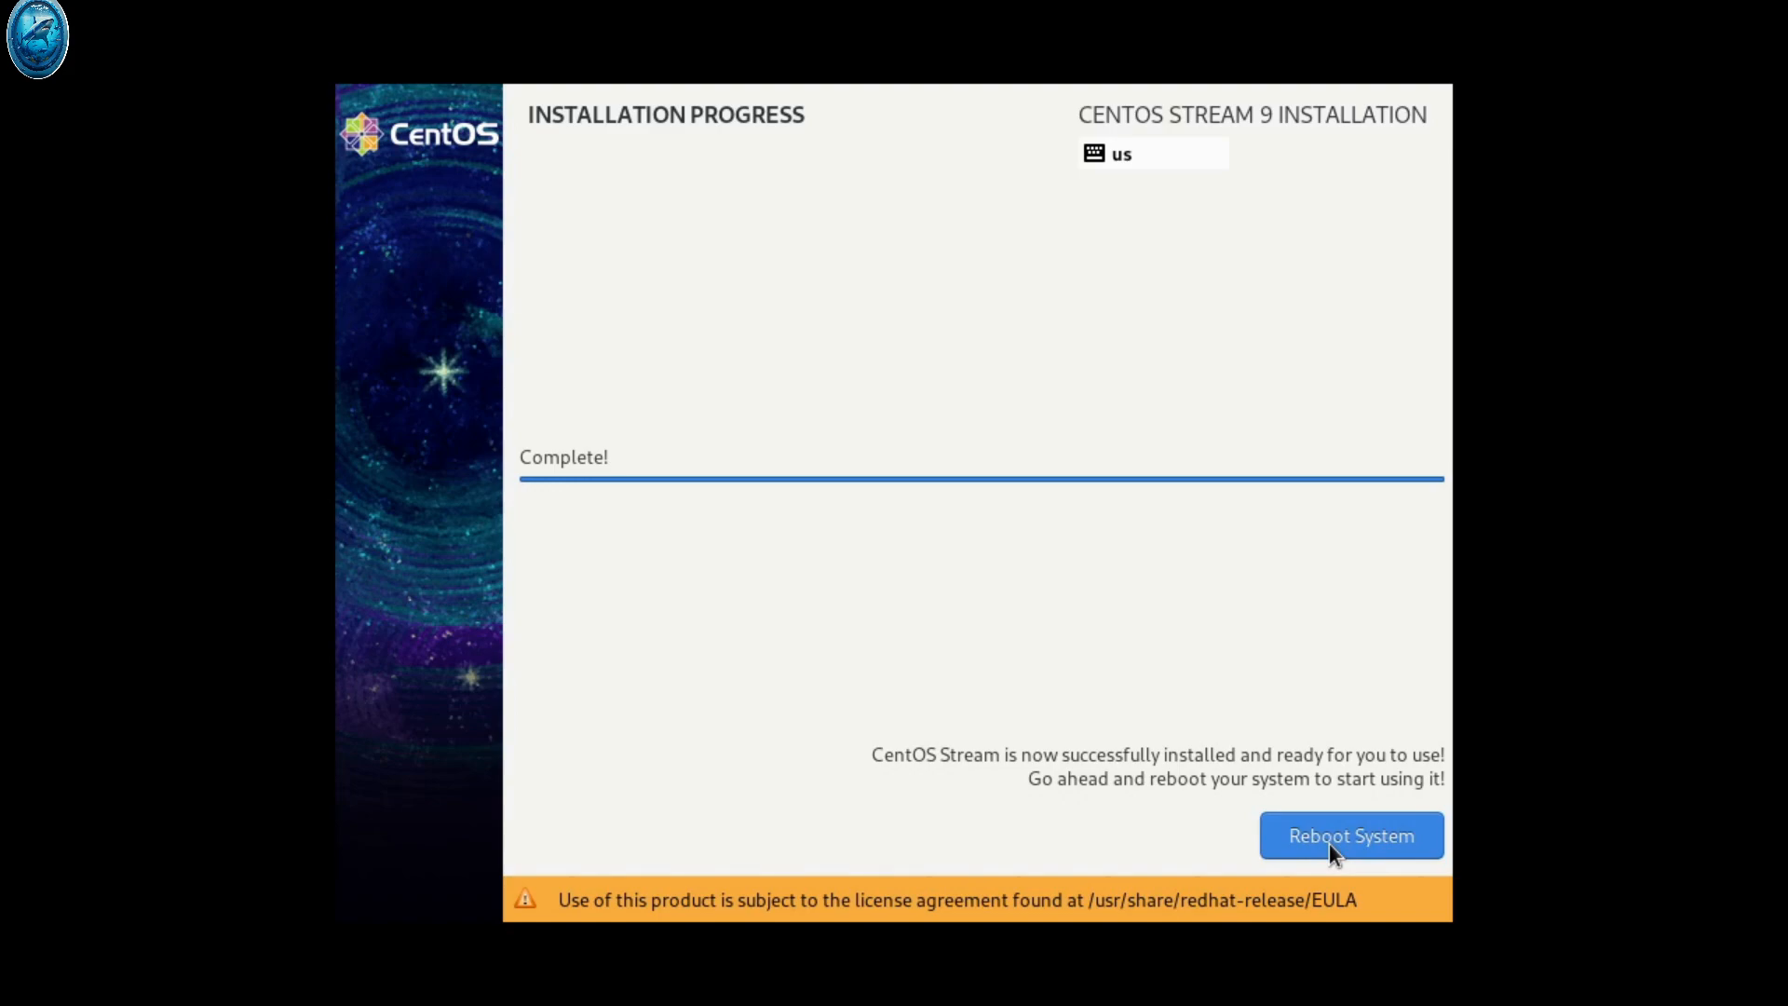
# Reboot into the installed system, start initial setup, keep location services on, and skip online accounts
pyautogui.click(1304, 840)
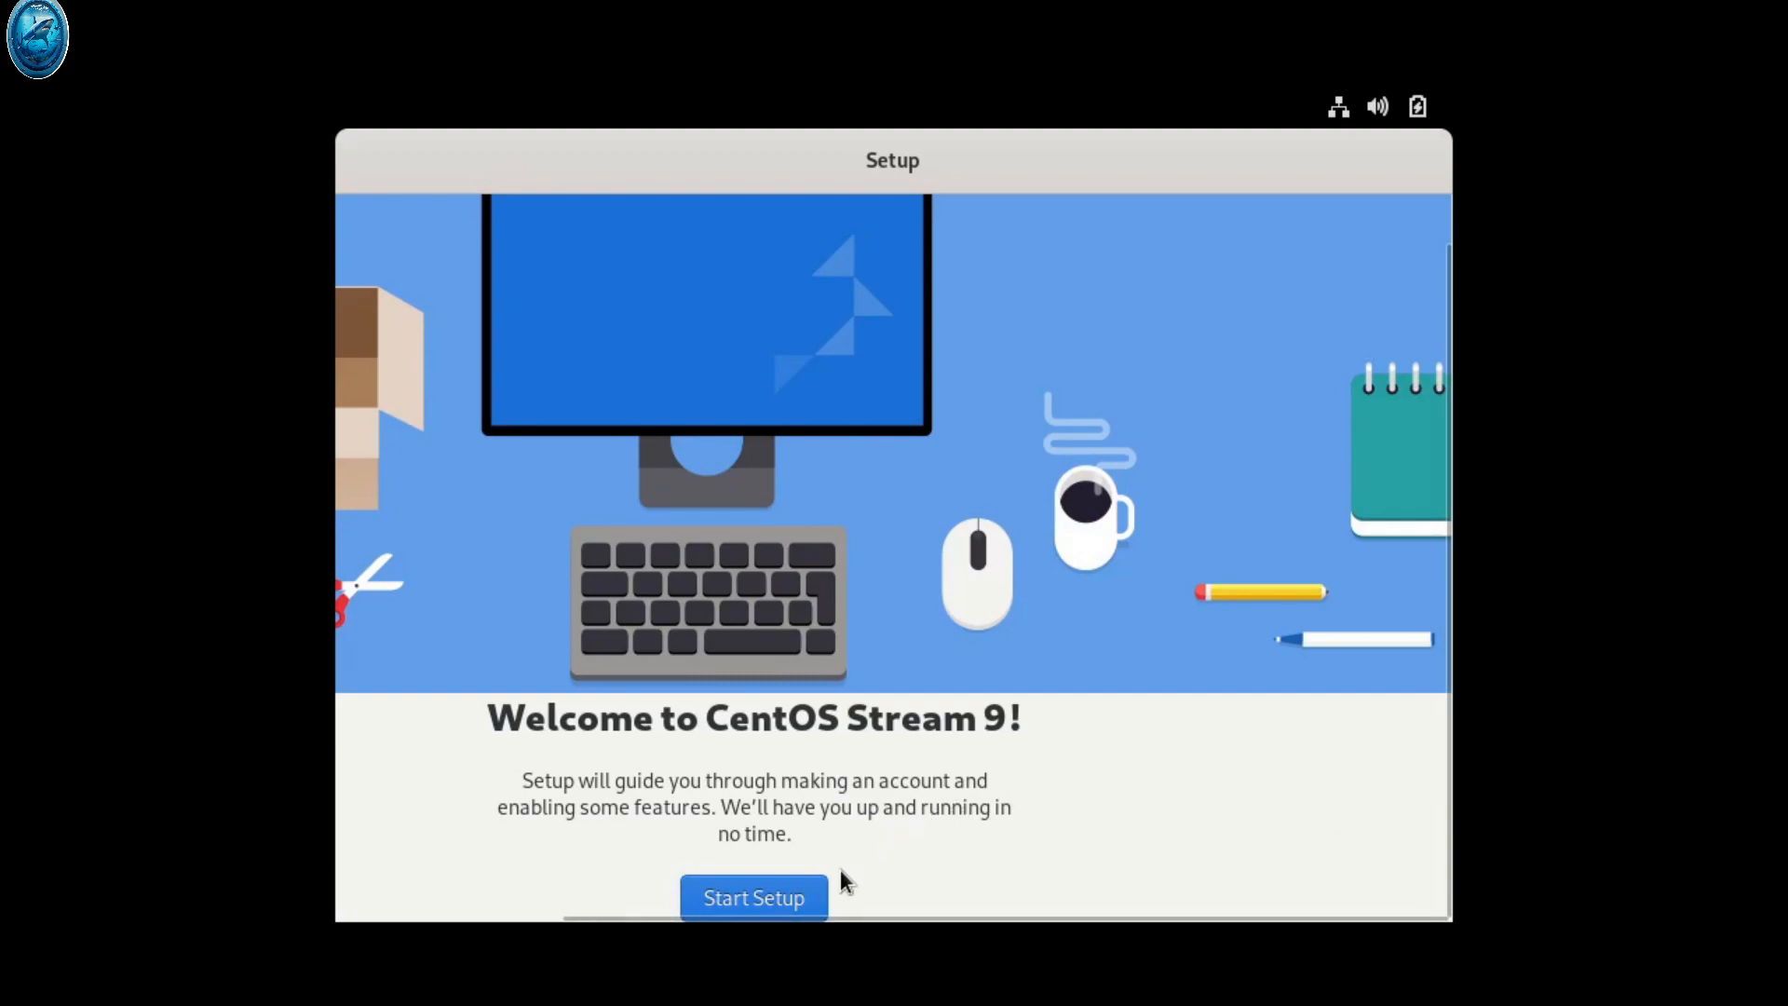
pyautogui.click(758, 888)
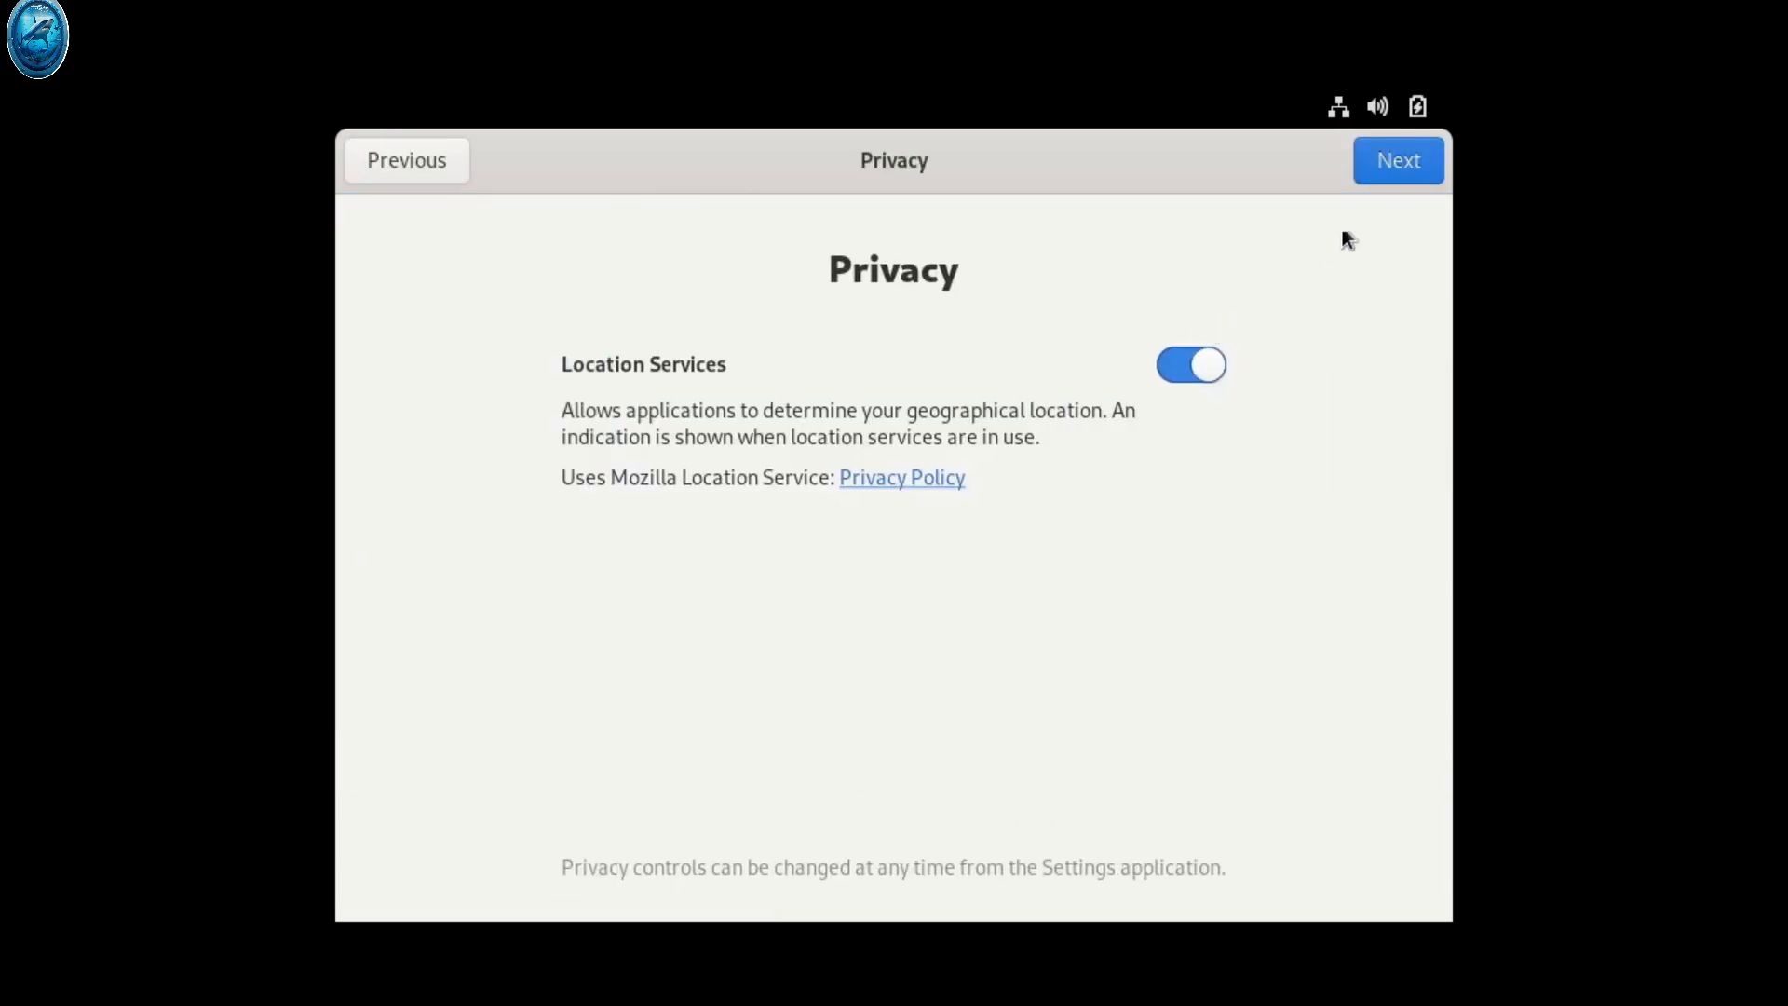
pyautogui.click(1385, 162)
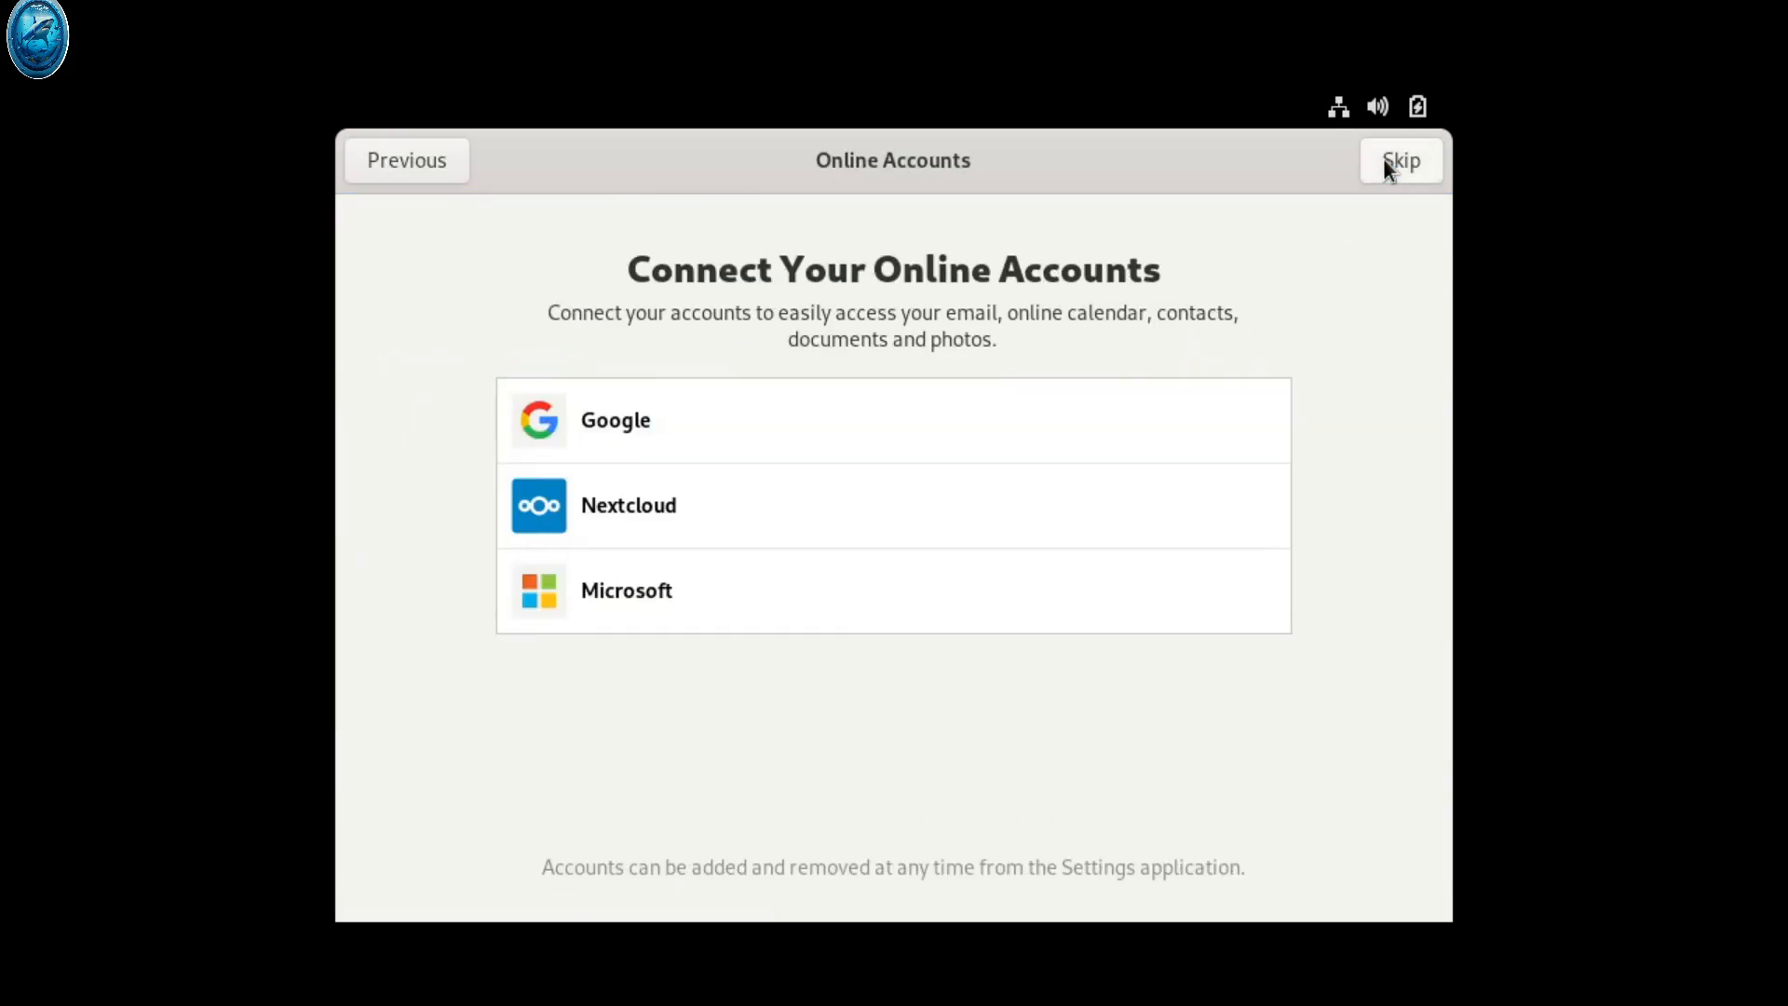
pyautogui.click(1384, 164)
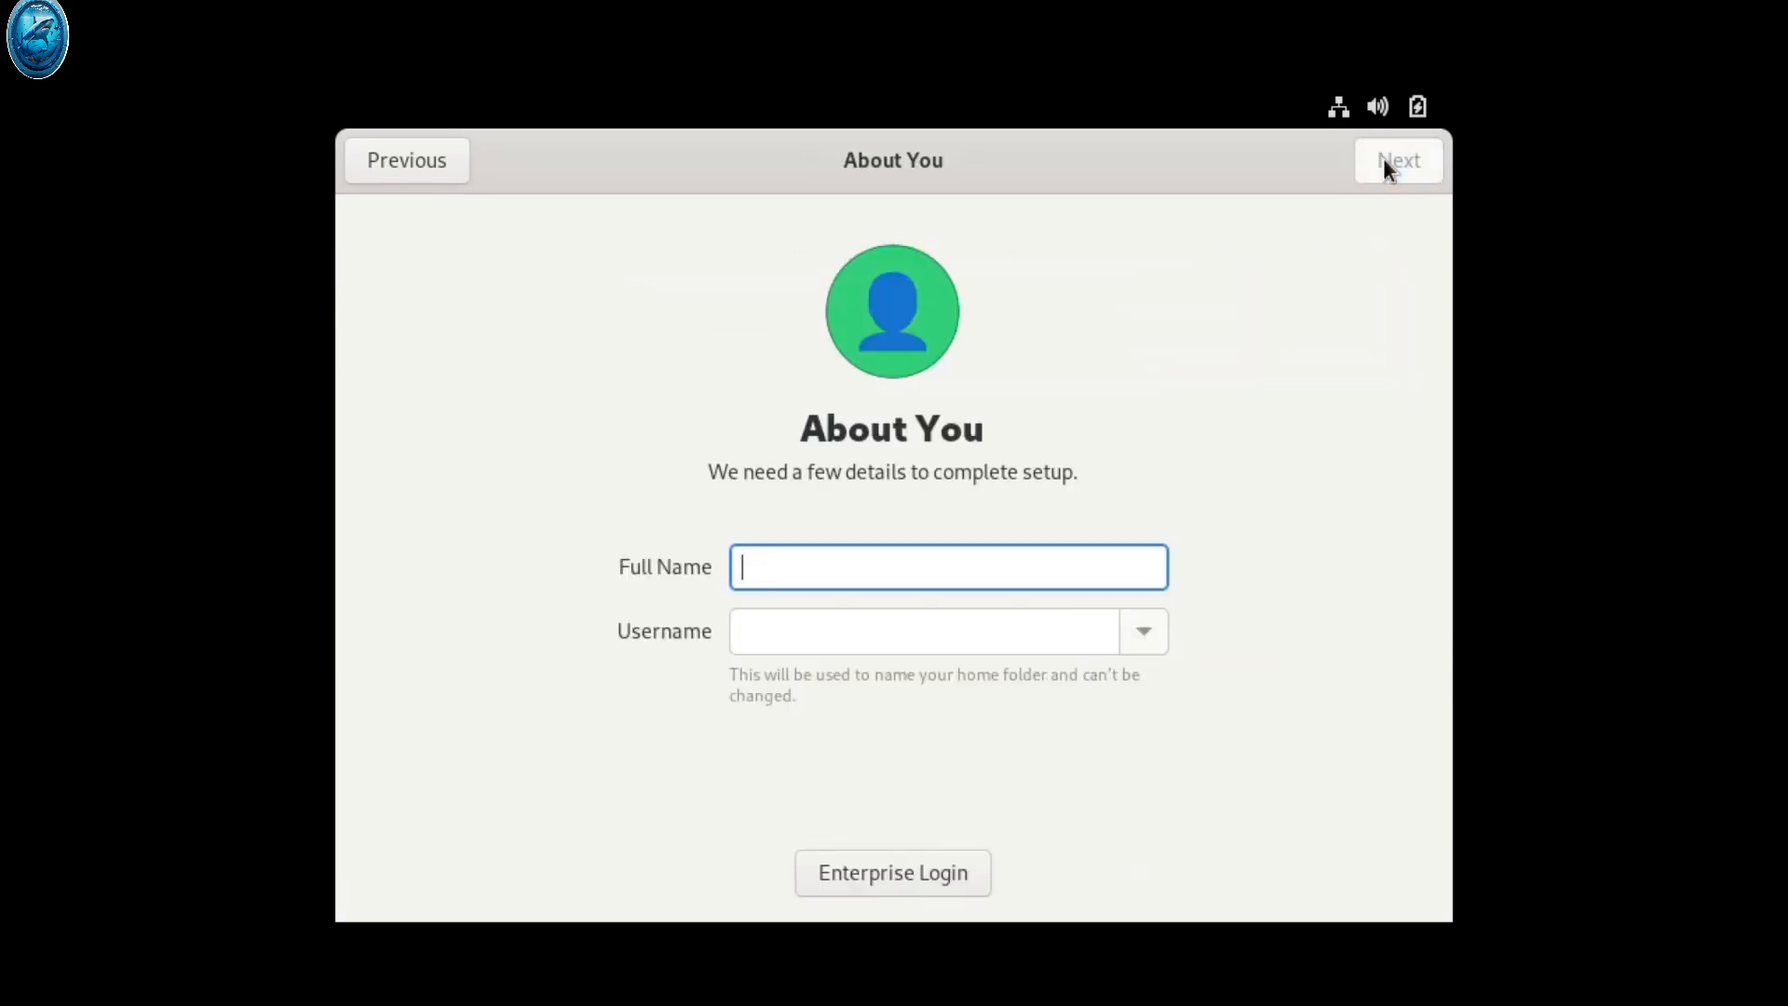
# Create the local user 'letslearn' and set and confirm its password to finish setup
pyautogui.write('letslearn')
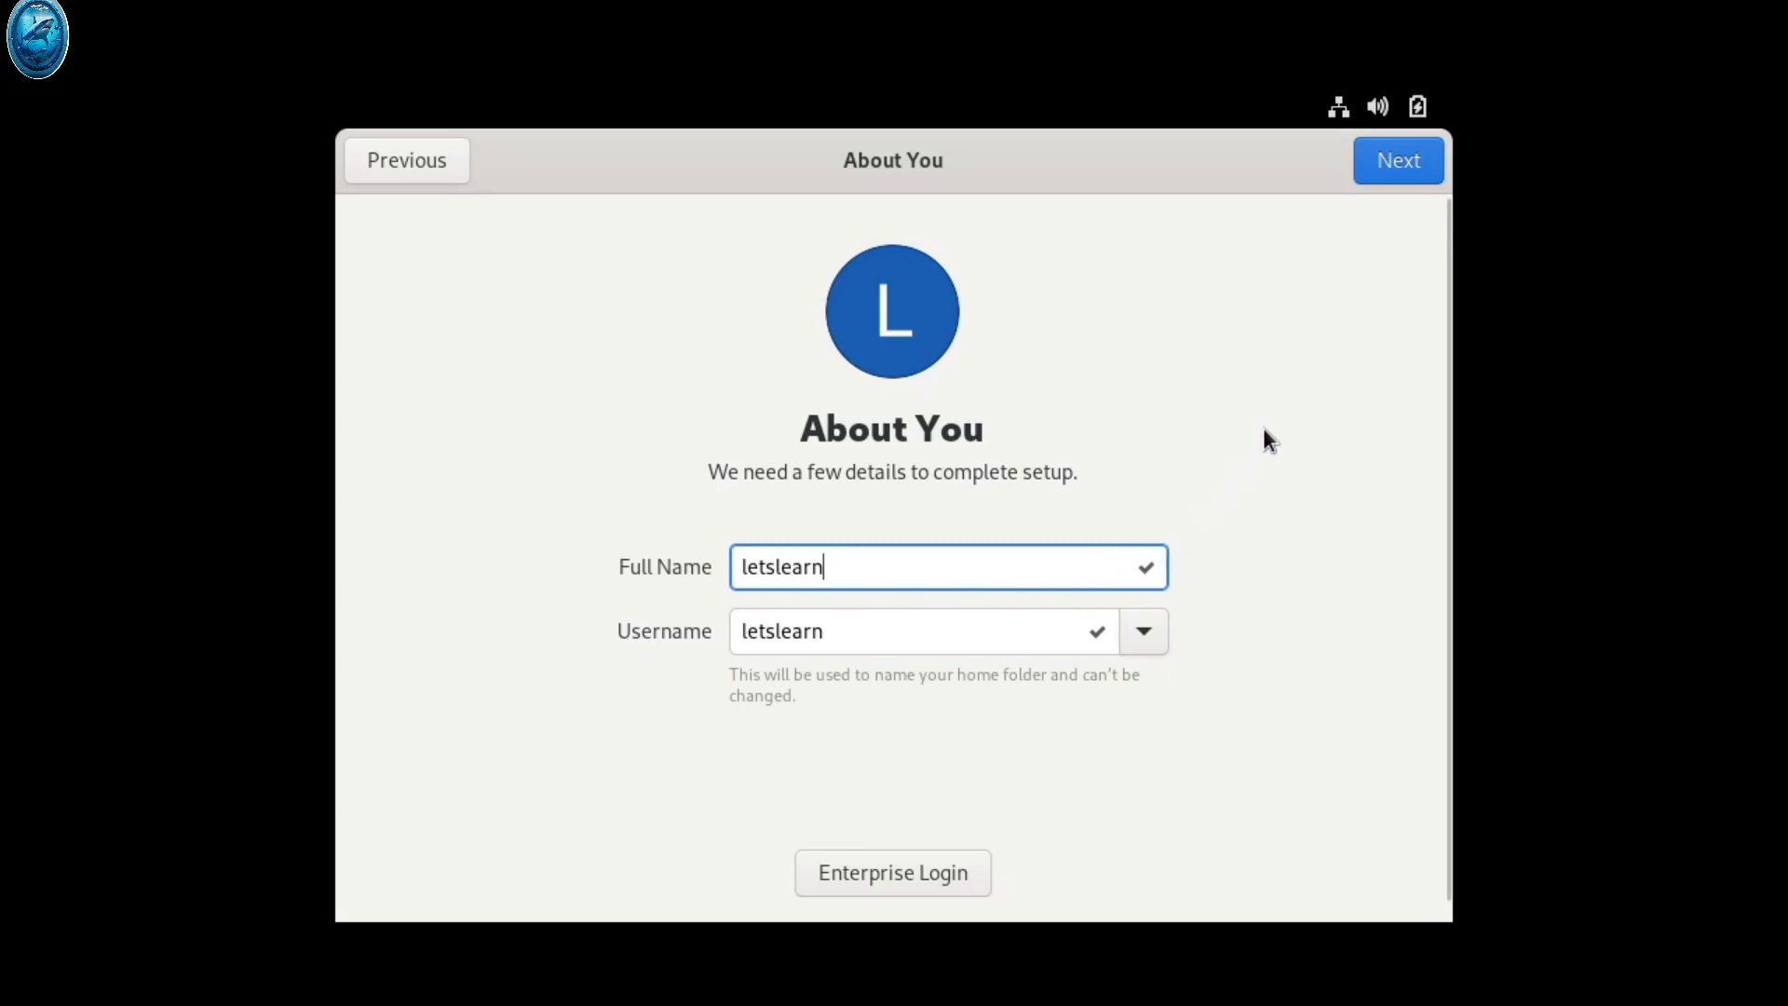
pyautogui.click(1398, 162)
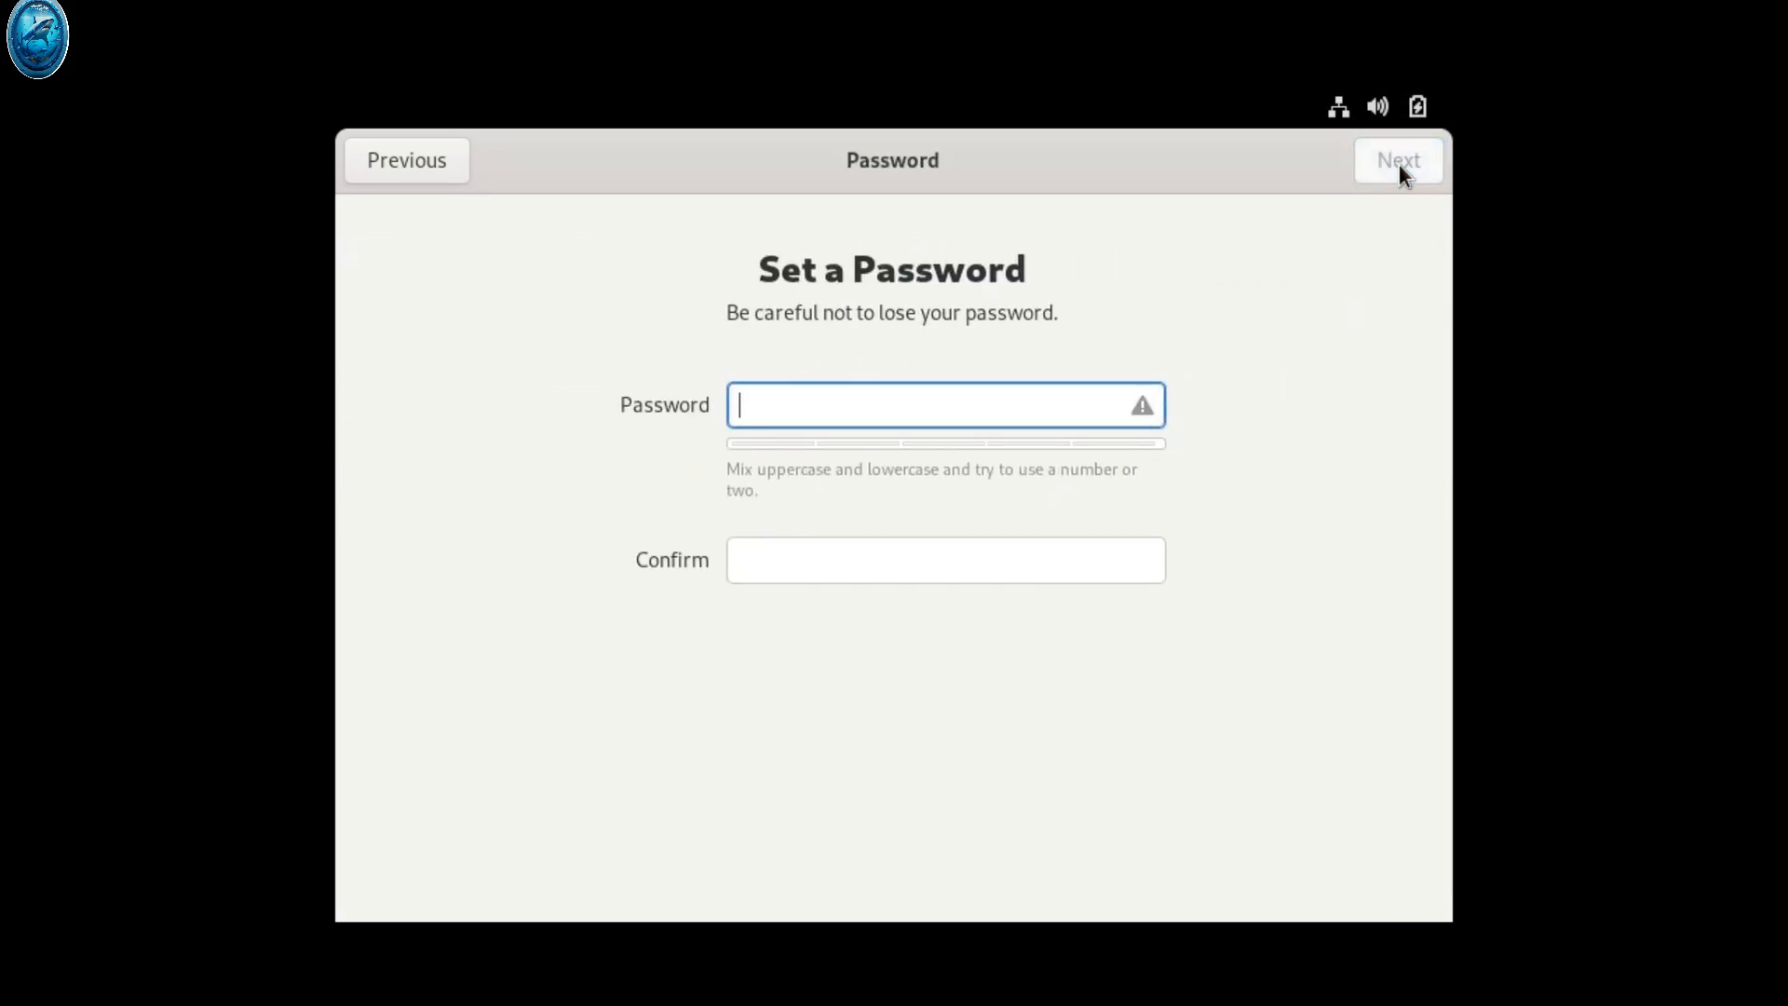
pyautogui.write('1234')
pyautogui.press('Tab')
pyautogui.write('1234')
pyautogui.click(1398, 163)
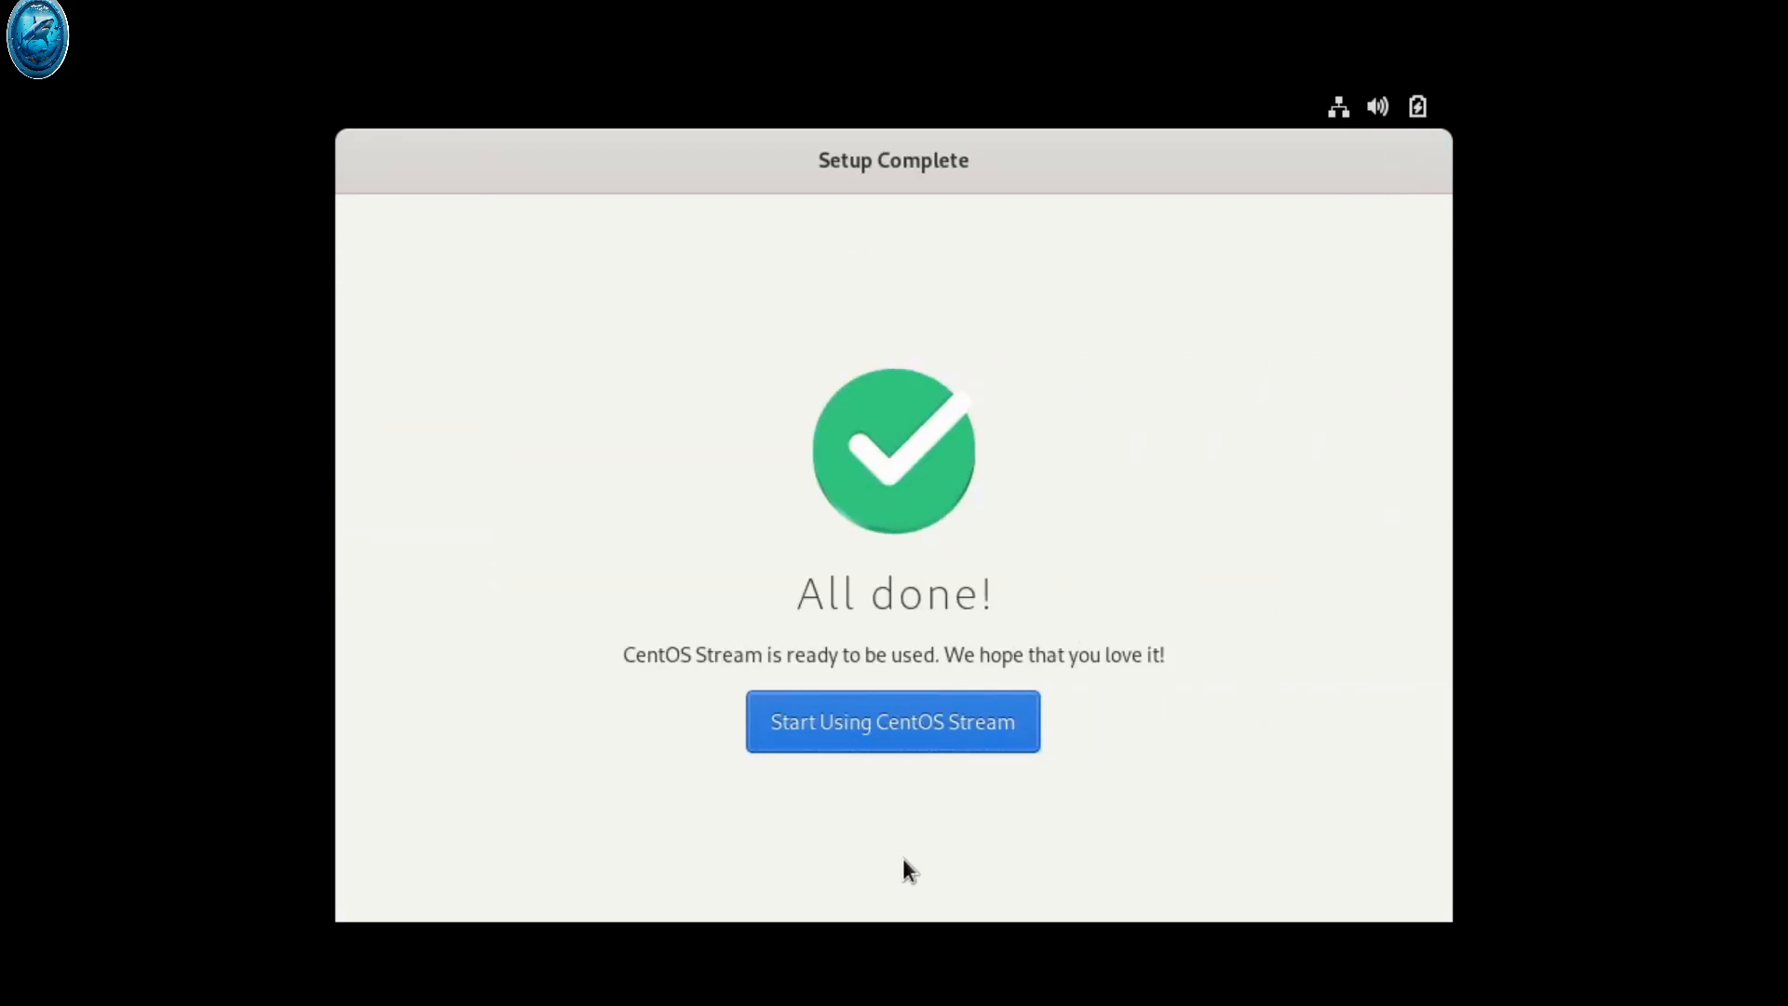
# Start using CentOS Stream, decline the welcome tour, and toggle the Activities overview to reveal the desktop
pyautogui.click(908, 722)
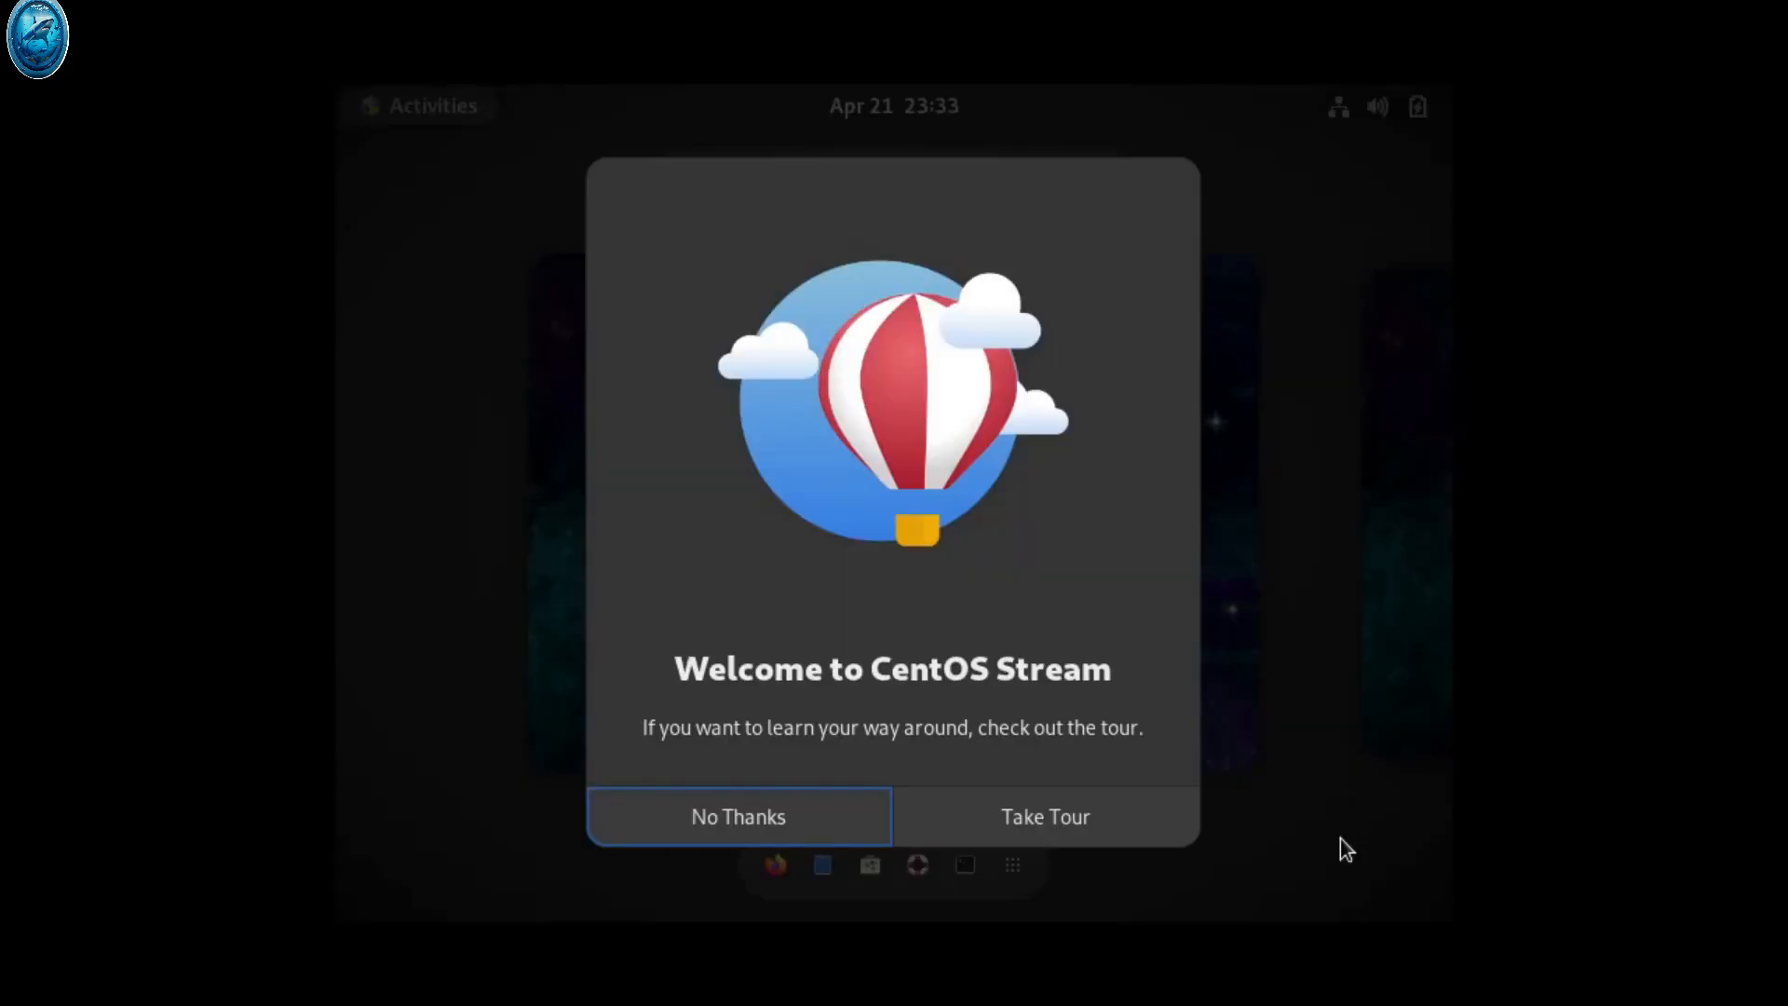
pyautogui.click(843, 820)
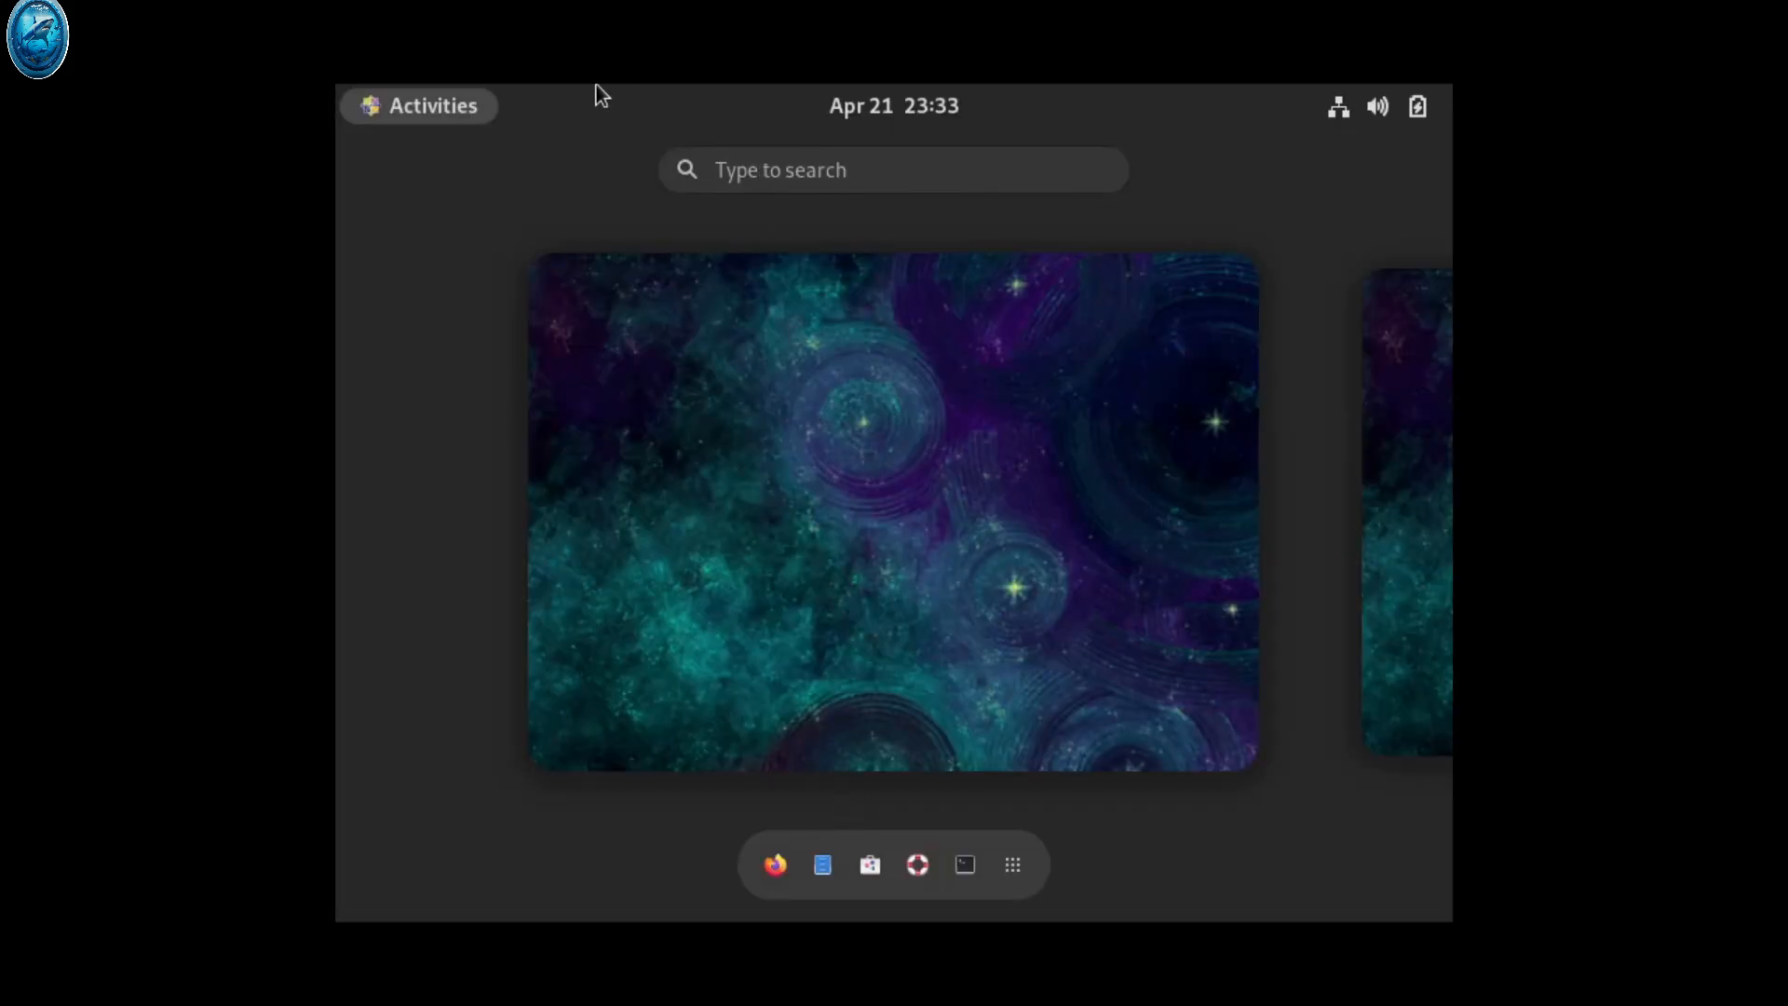
pyautogui.click(1002, 622)
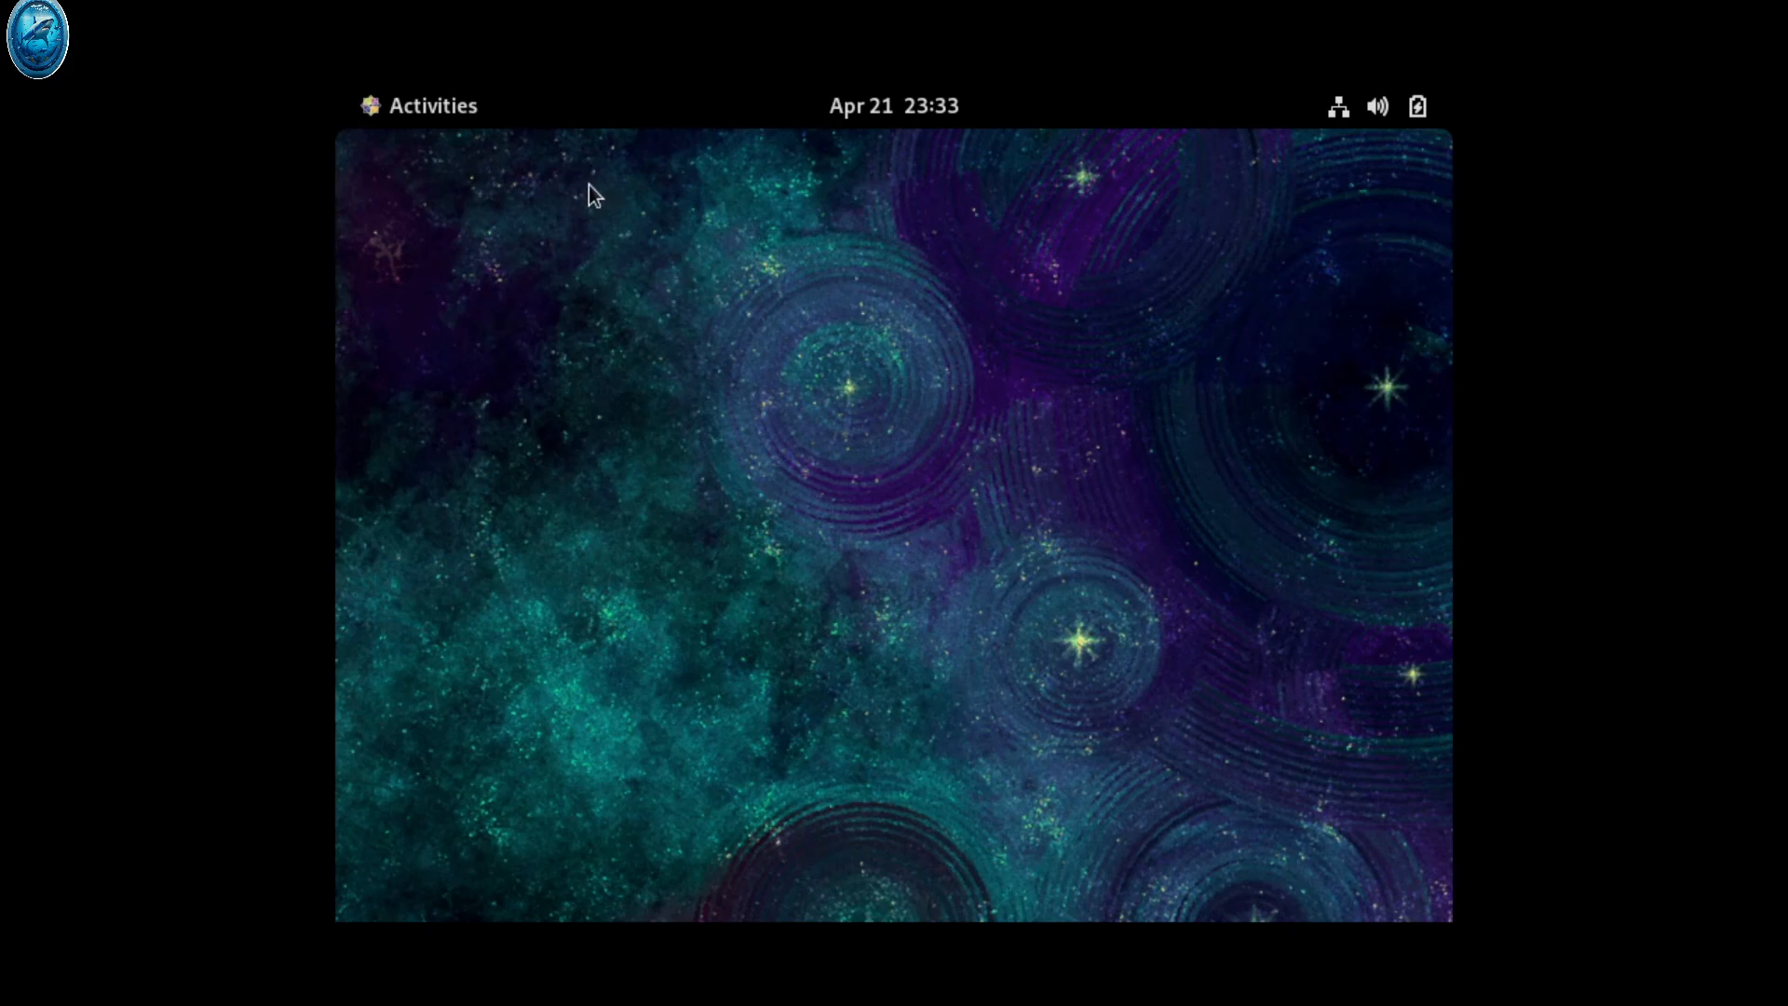
pyautogui.click(423, 98)
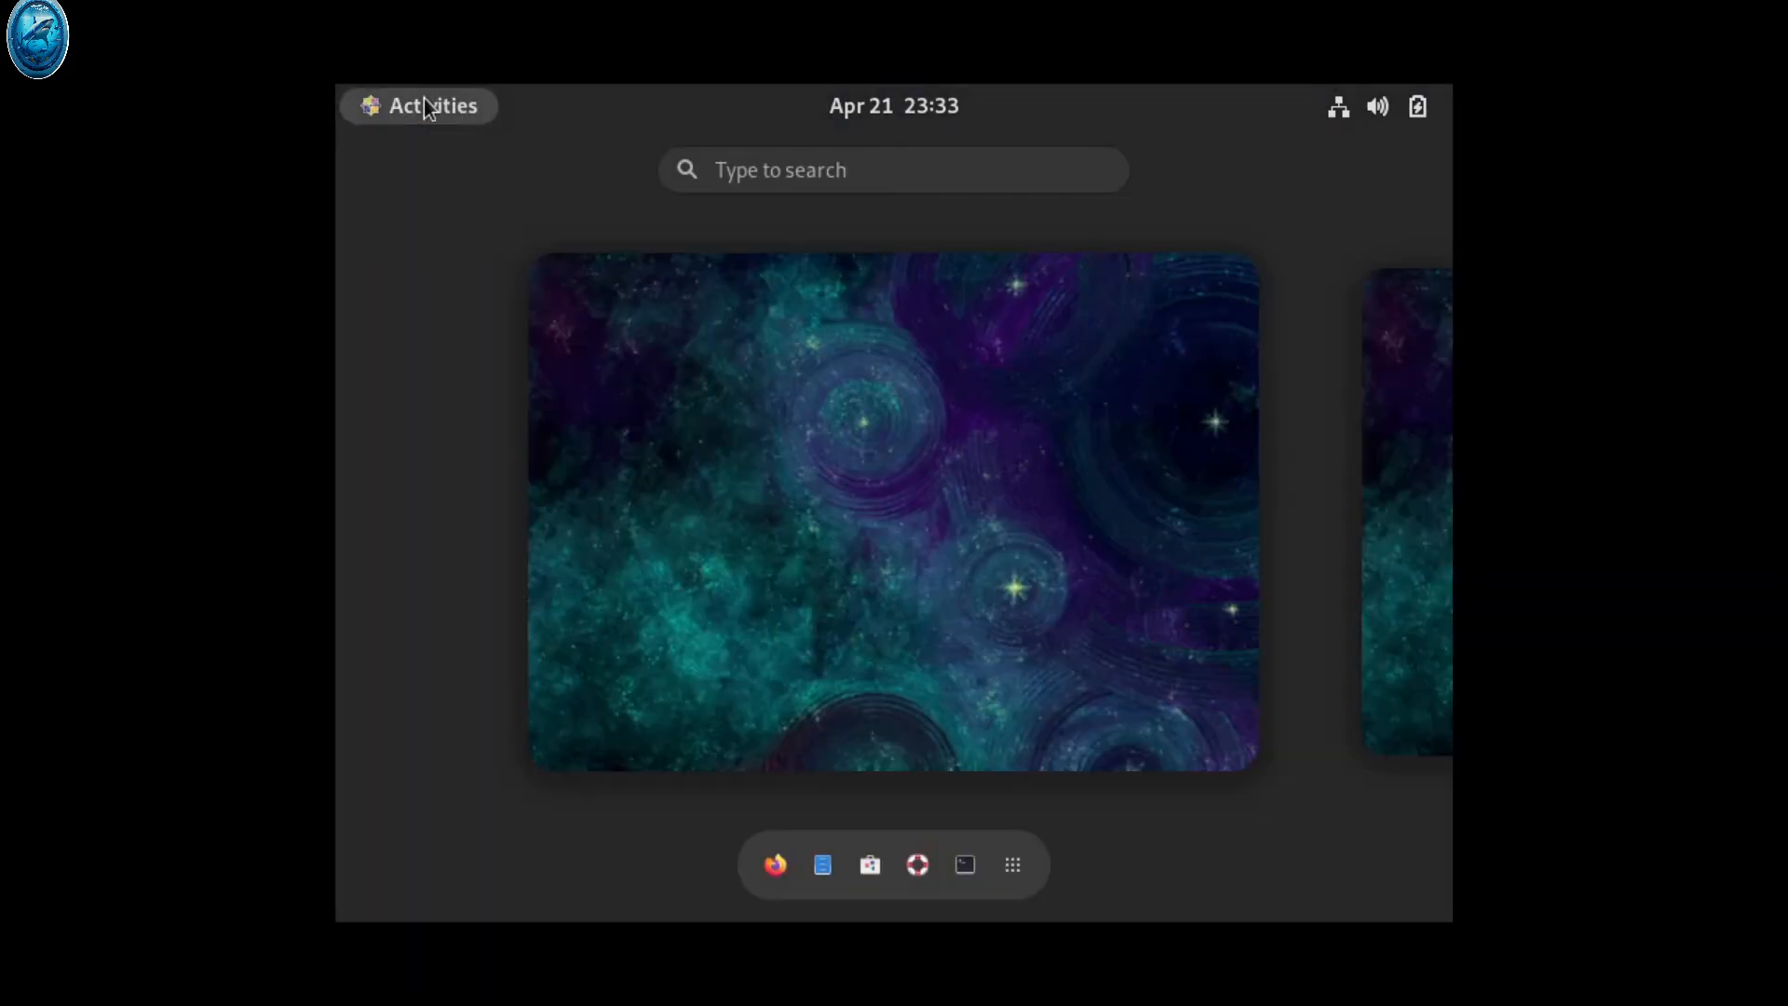
pyautogui.click(422, 99)
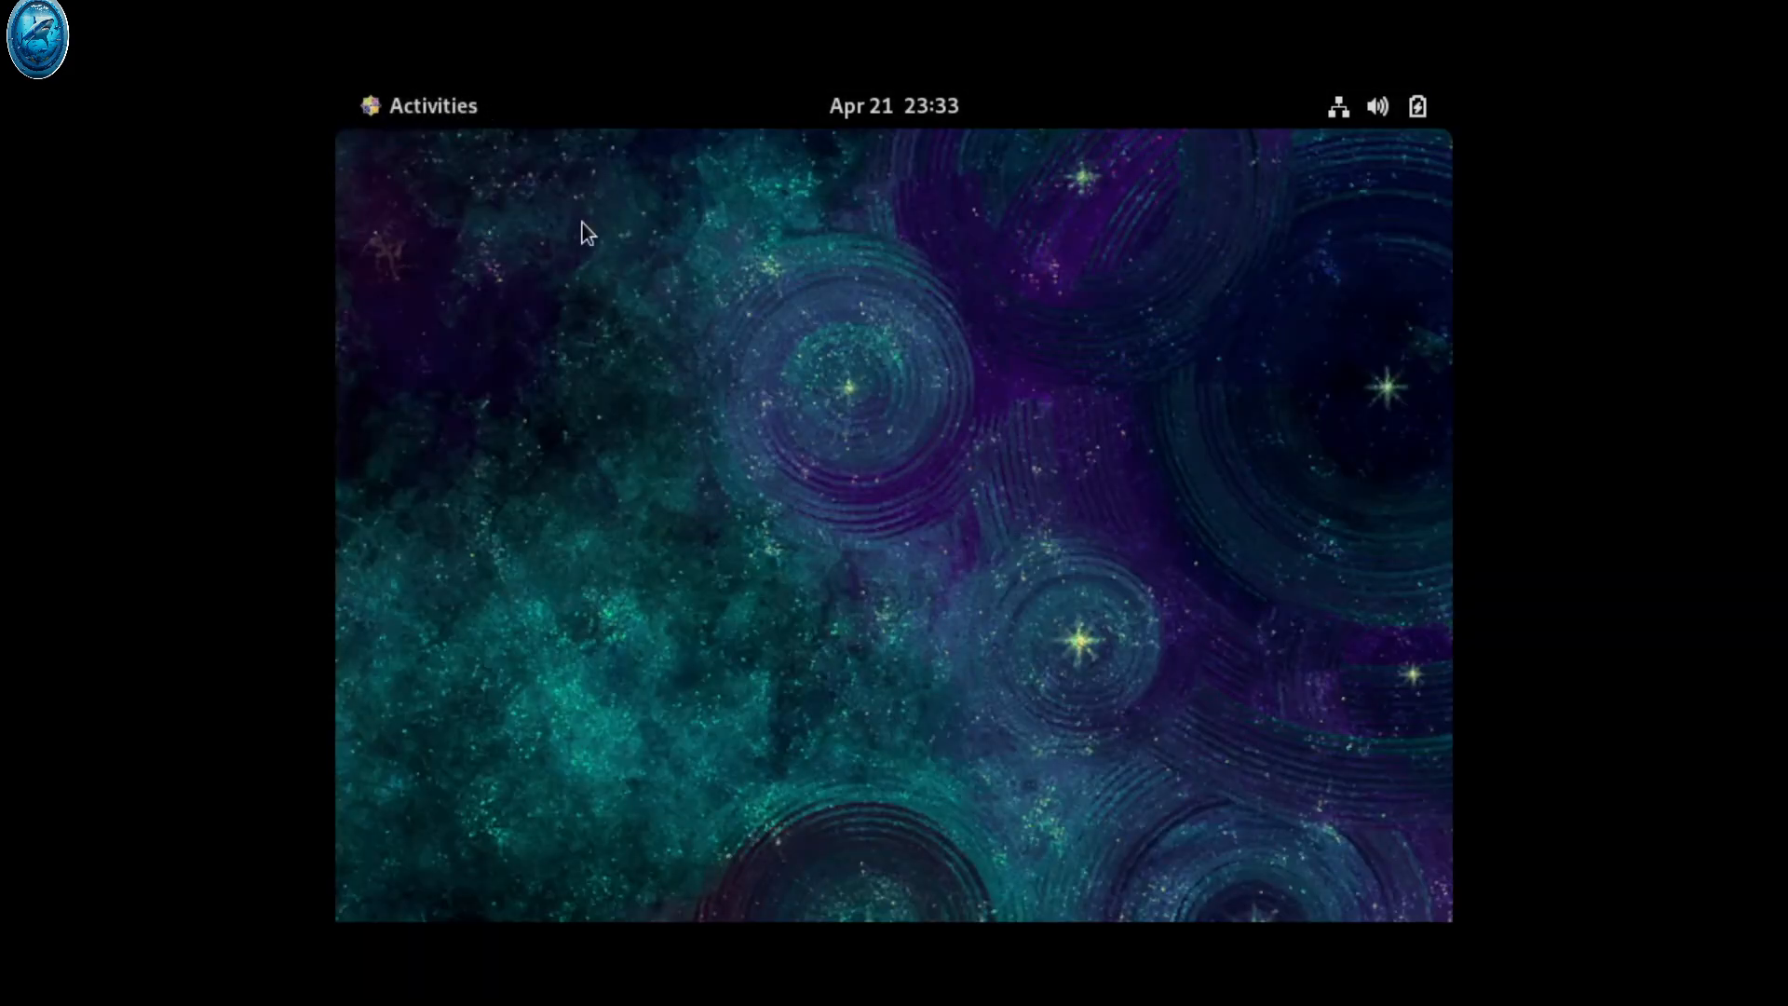